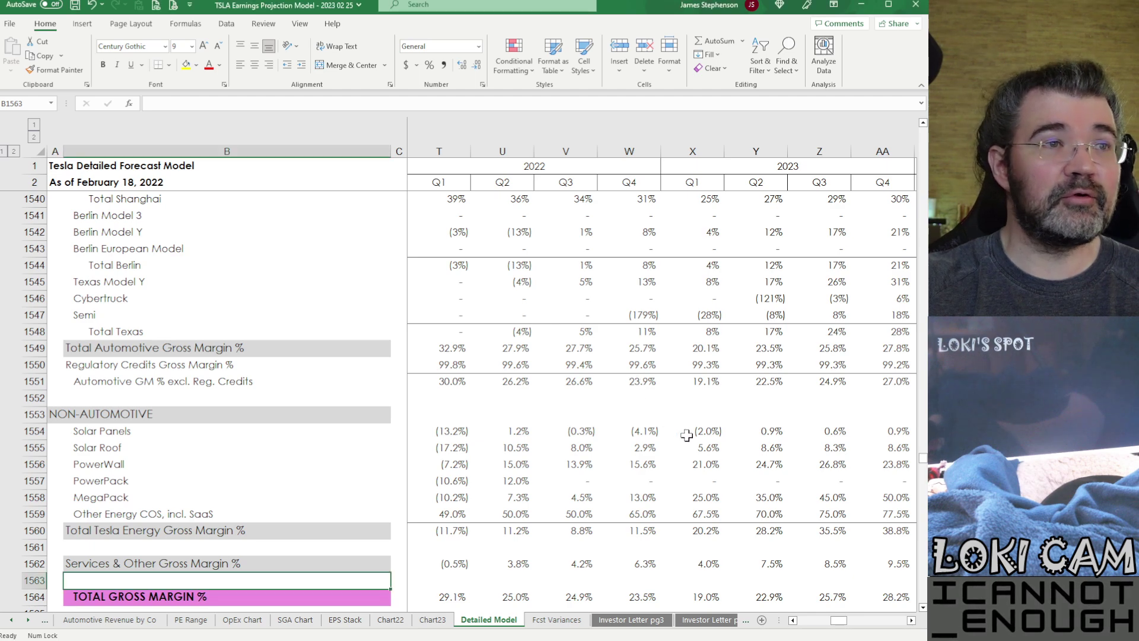
Scroll down to row 1564, showing units sold, deliveries, revenue, COS and ASP rows.
{"action": "scroll", "coordinate": [687, 435], "scroll_direction": "down", "scroll_amount": 2}
{"action": "scroll", "coordinate": [687, 435], "scroll_direction": "down", "scroll_amount": 5}
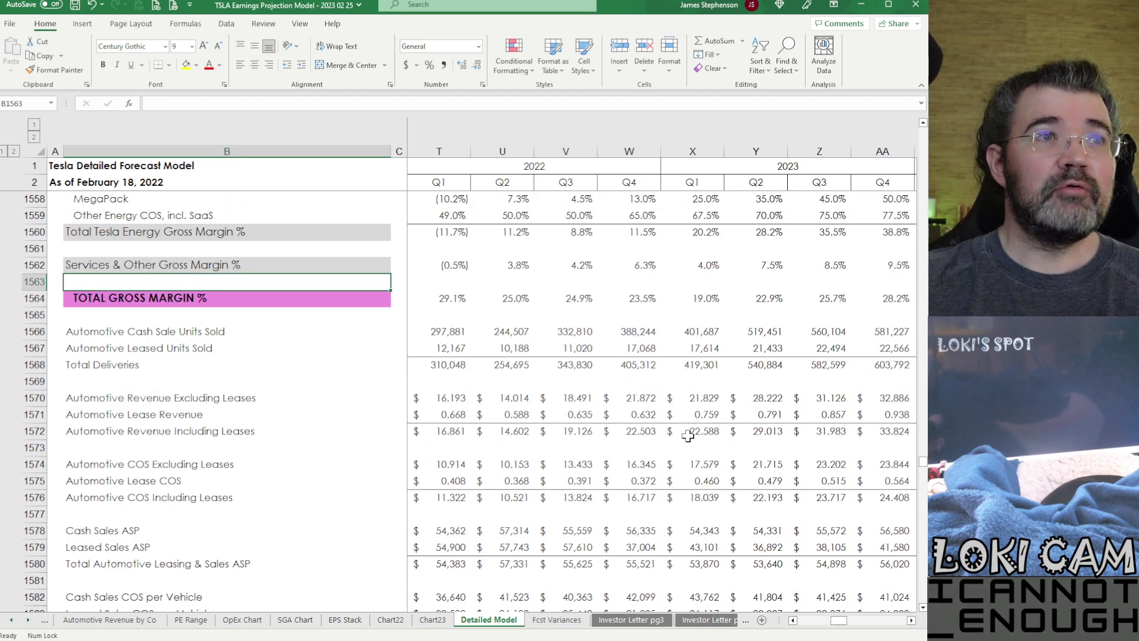
{"action": "scroll", "coordinate": [687, 435], "scroll_direction": "down", "scroll_amount": 1}
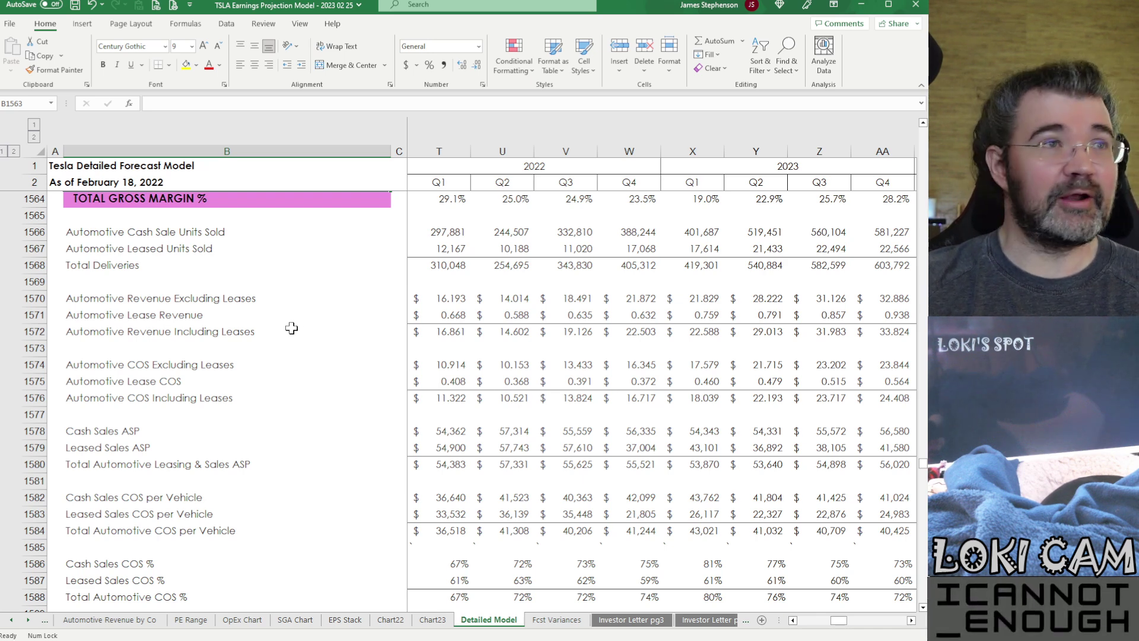
{"action": "left_click", "coordinate": [156, 230]}
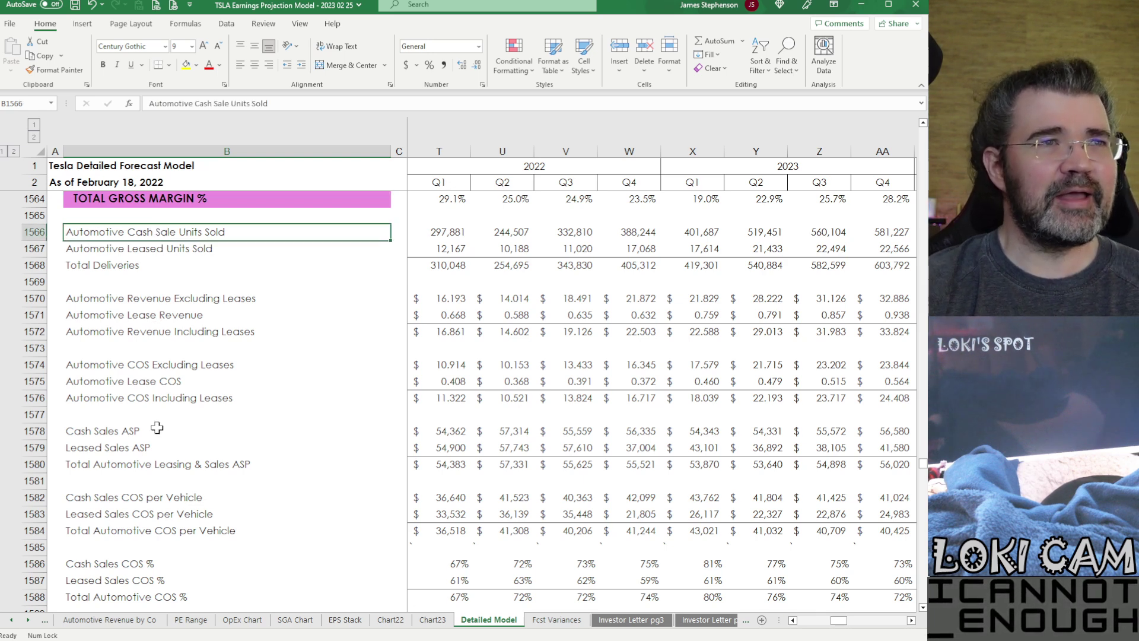
{"action": "key", "text": "Down"}
{"action": "key", "text": "Down"}
{"action": "key", "text": "Down"}
{"action": "key", "text": "Down"}
{"action": "key", "text": "Down"}
{"action": "key", "text": "Down"}
{"action": "key", "text": "Down"}
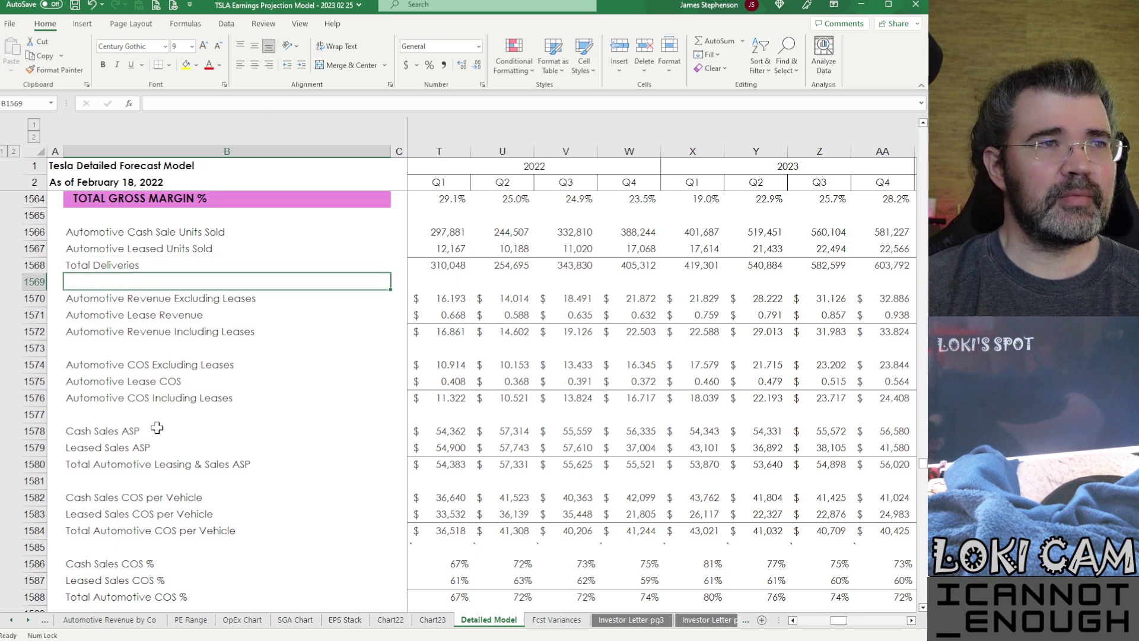
{"action": "key", "text": "Down"}
{"action": "key", "text": "Down"}
{"action": "key", "text": "Down"}
{"action": "key", "text": "Down"}
{"action": "key", "text": "Down"}
{"action": "key", "text": "Down"}
{"action": "key", "text": "Down"}
{"action": "key", "text": "Down"}
{"action": "key", "text": "Down"}
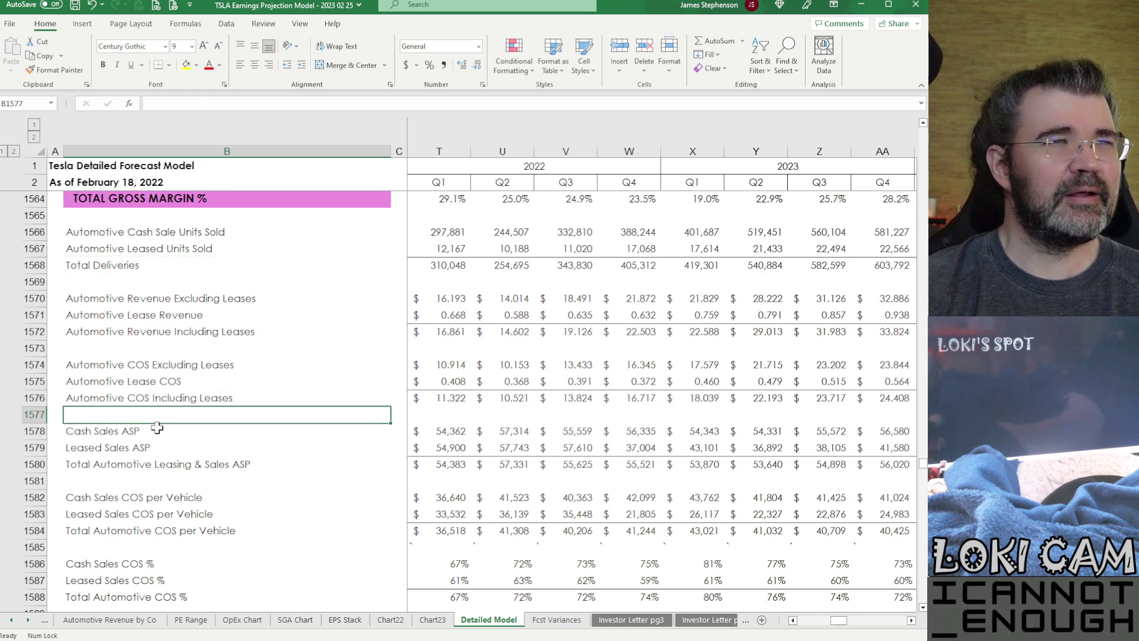
{"action": "key", "text": "Down"}
{"action": "key", "text": "Down"}
{"action": "key", "text": "Down"}
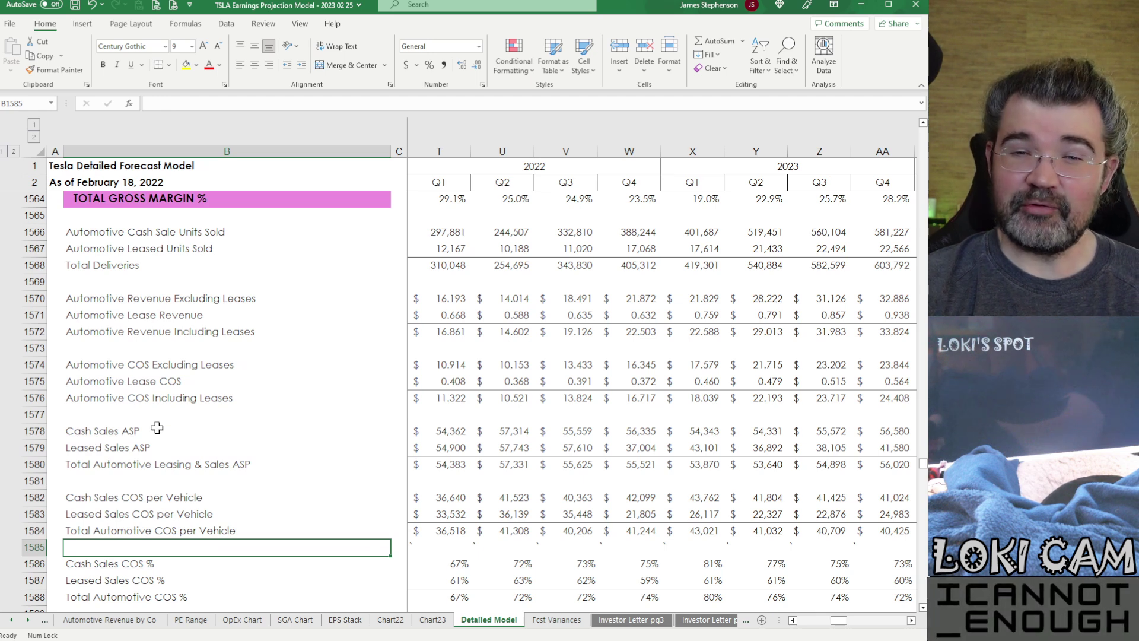
{"action": "left_click", "coordinate": [458, 231]}
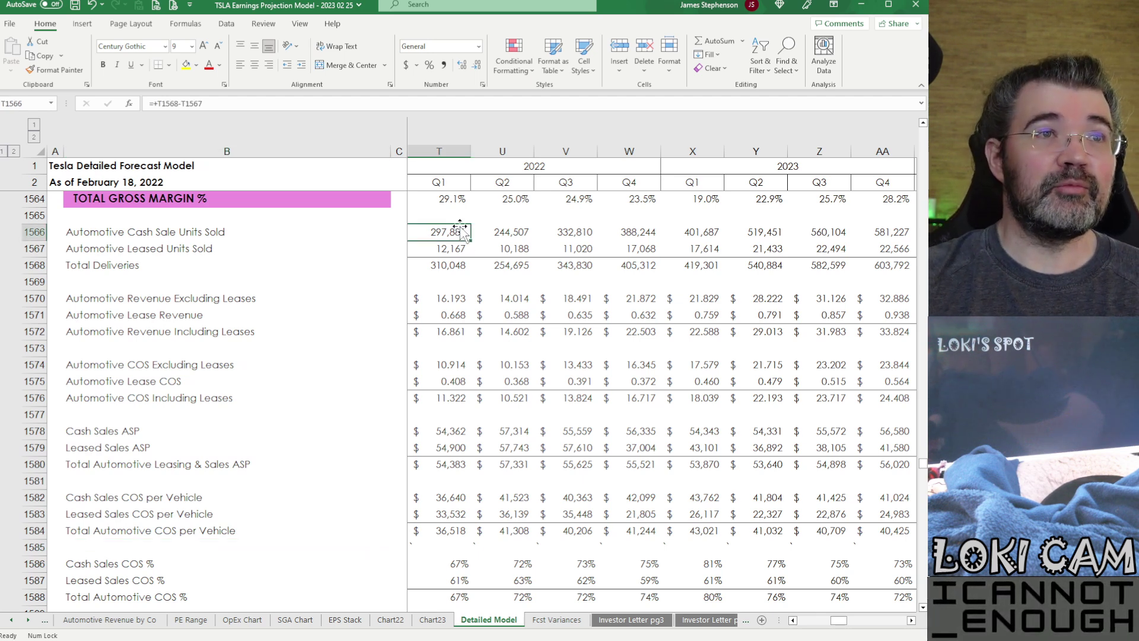
{"action": "key", "text": "Right"}
{"action": "key", "text": "Right"}
{"action": "key", "text": "Right"}
{"action": "key", "text": "Right"}
{"action": "key", "text": "Right"}
{"action": "key", "text": "Right"}
{"action": "key", "text": "Right"}
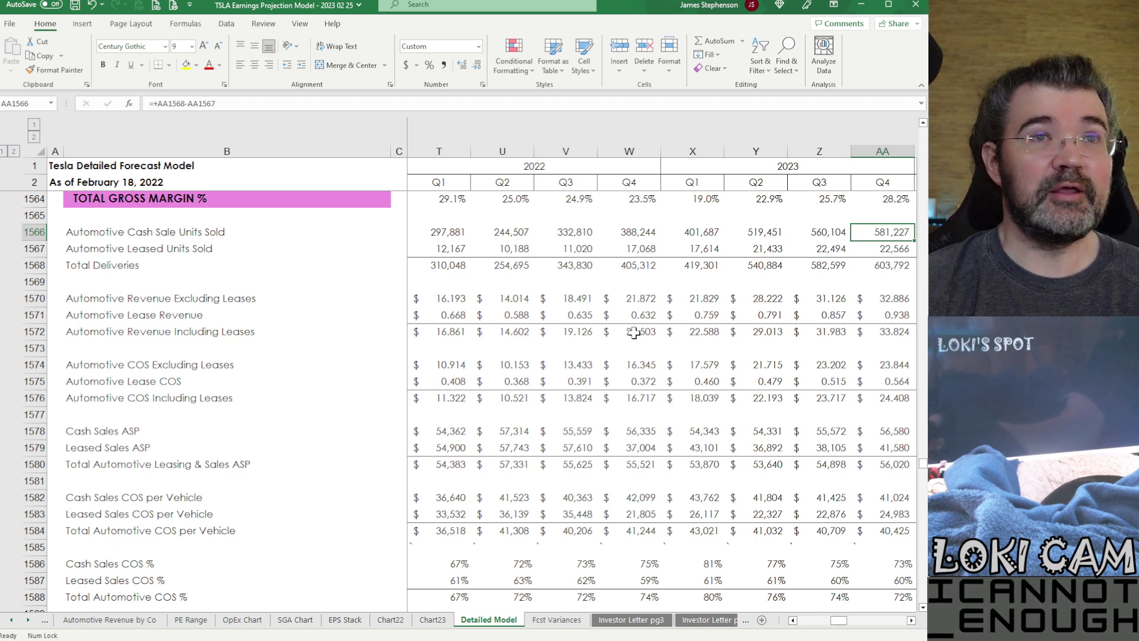
{"action": "key", "text": "Down"}
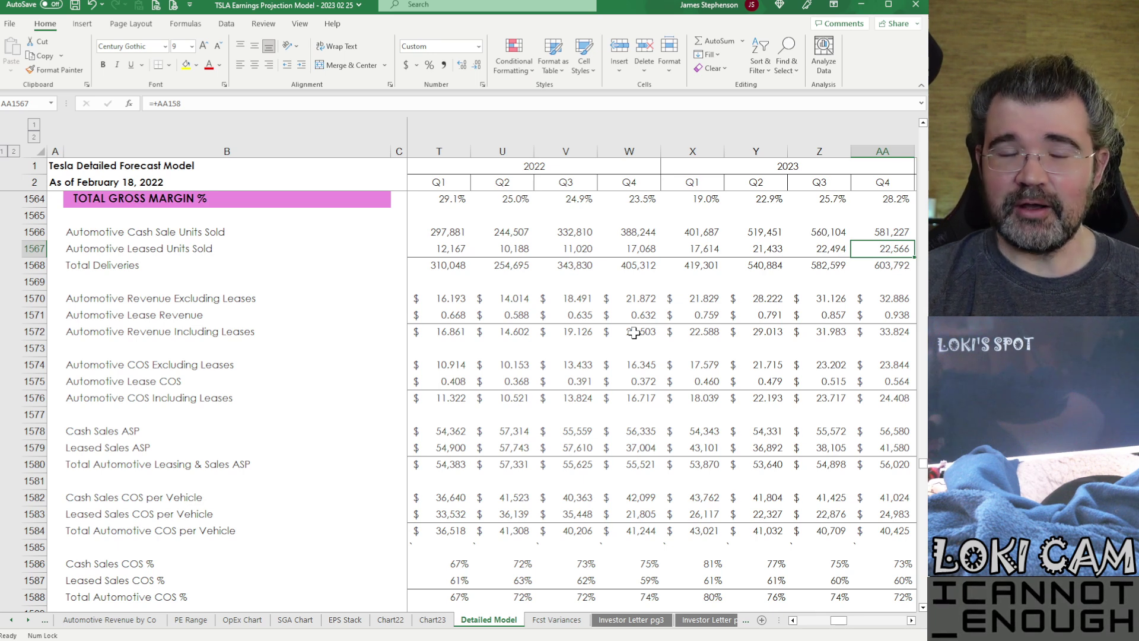
{"action": "key", "text": "Left"}
{"action": "key", "text": "Left"}
{"action": "key", "text": "Left"}
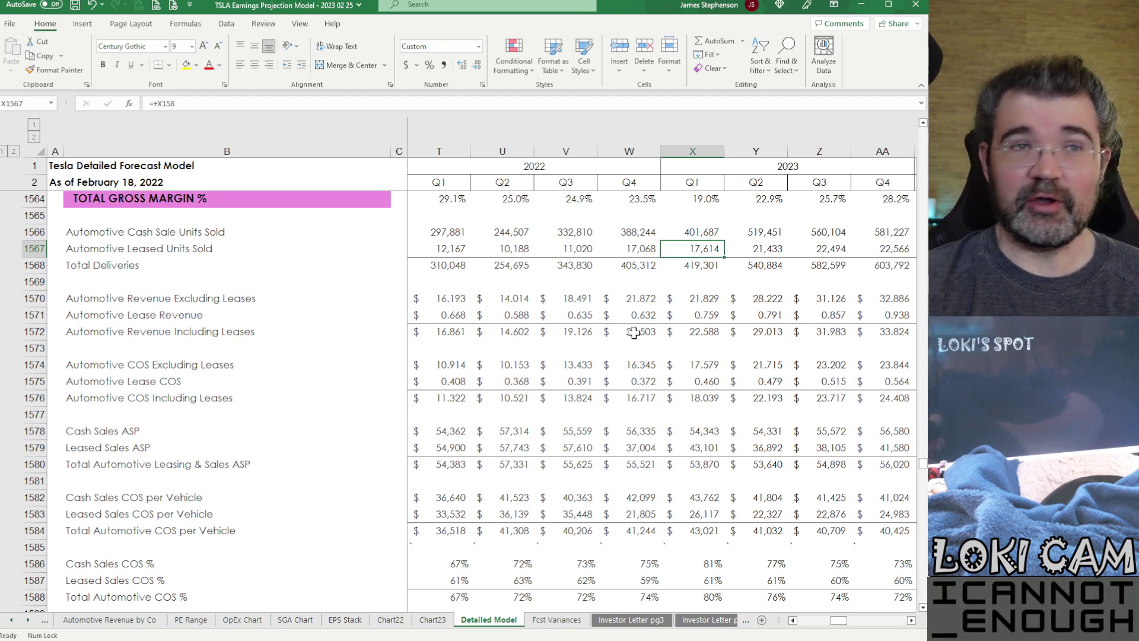
{"action": "key", "text": "Down"}
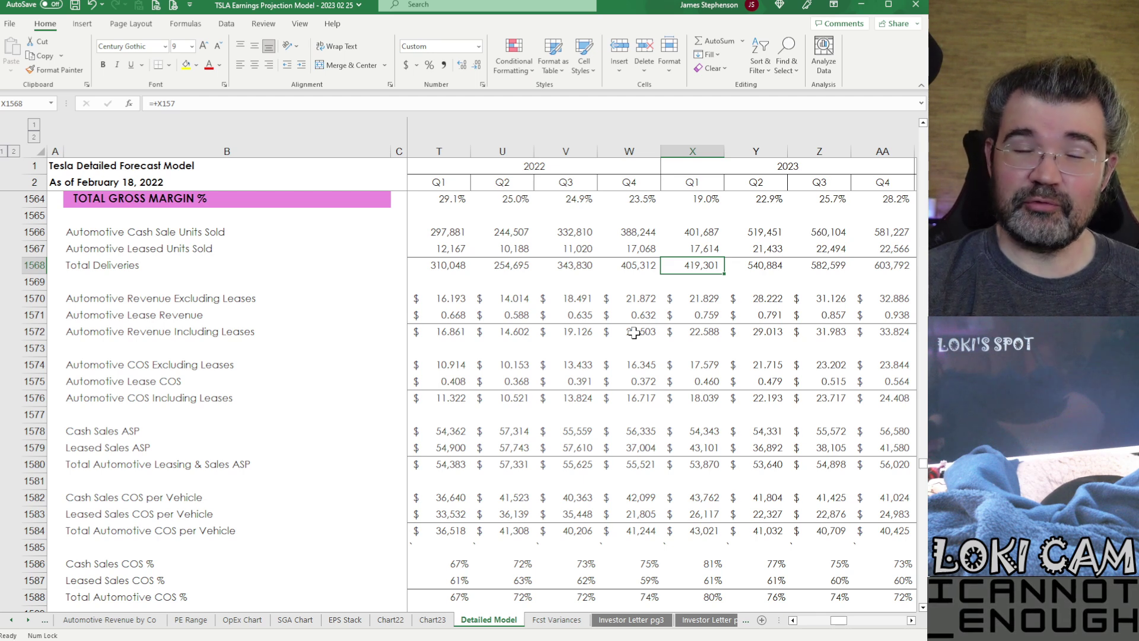
{"action": "key", "text": "Up"}
{"action": "key", "text": "Up"}
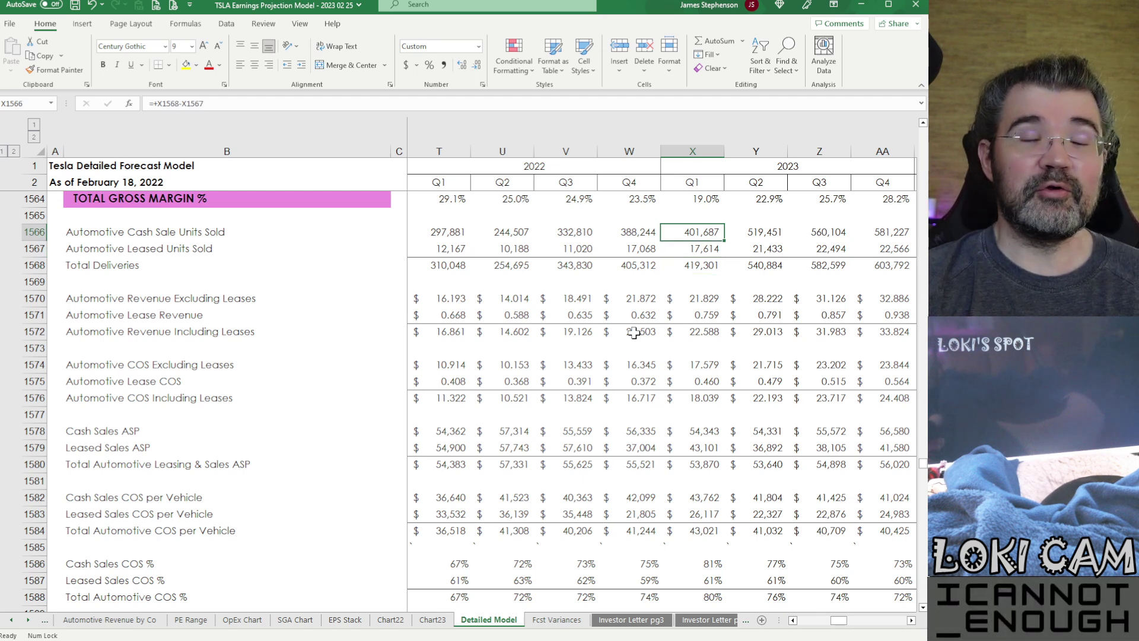
{"action": "key", "text": "Down"}
{"action": "key", "text": "Down"}
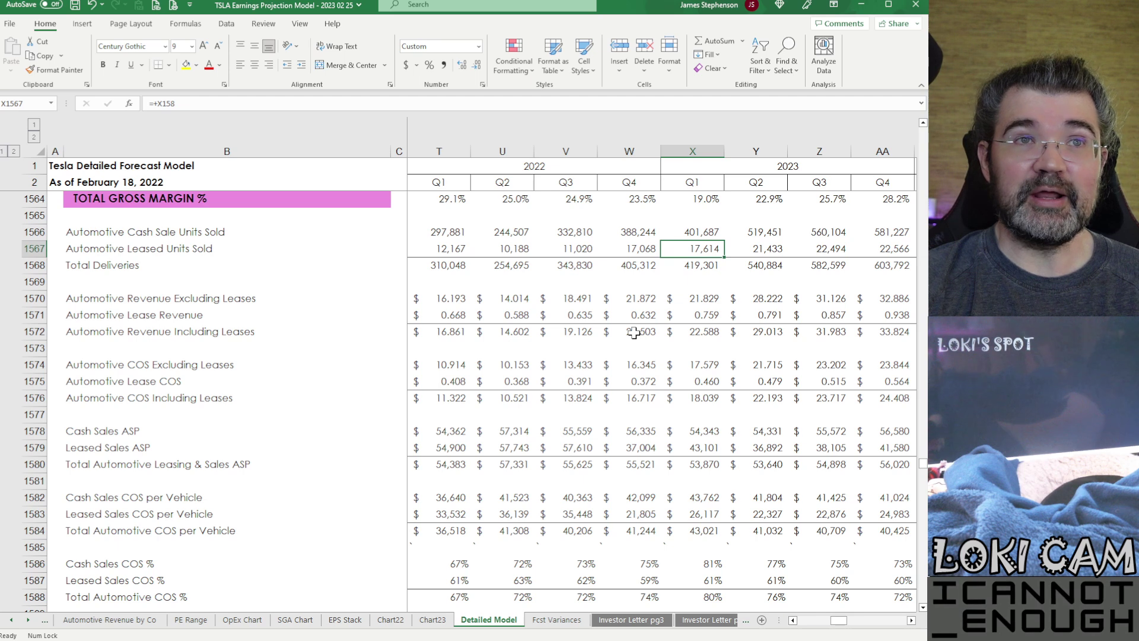
{"action": "key", "text": "Up"}
{"action": "key", "text": "Up"}
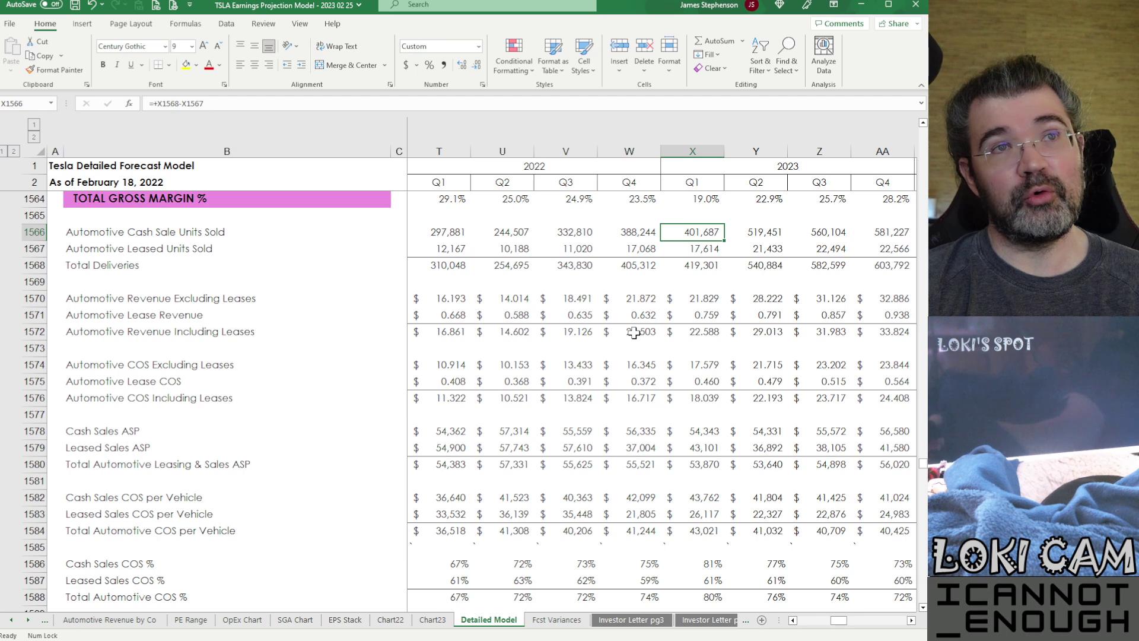
{"action": "key", "text": "Left"}
{"action": "key", "text": "Left"}
{"action": "key", "text": "Left"}
{"action": "key", "text": "Left"}
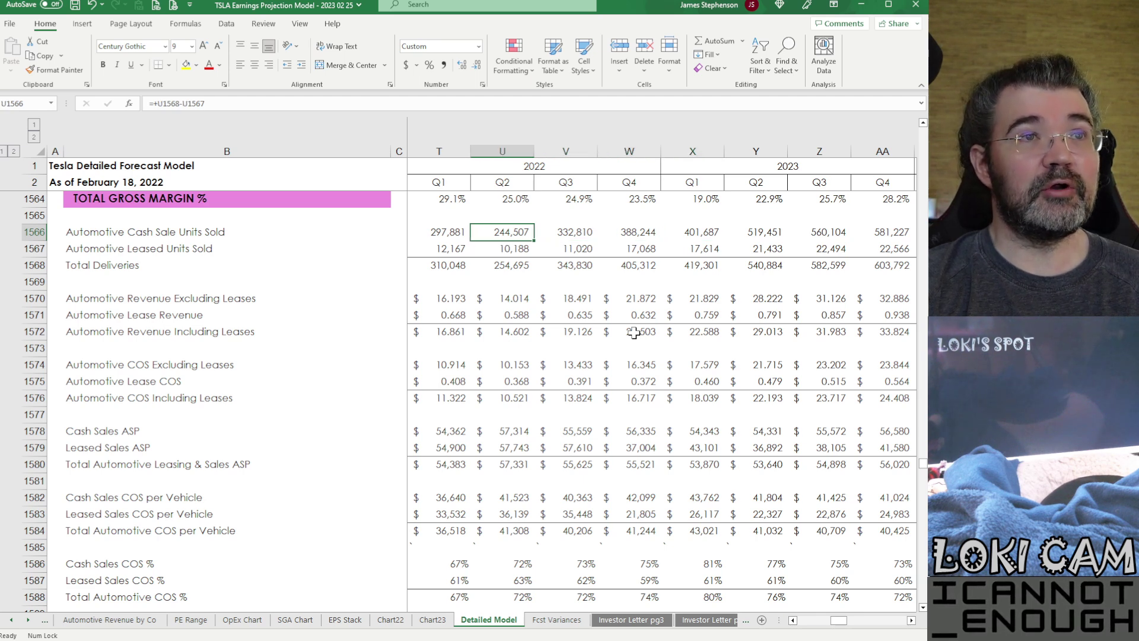
{"action": "key", "text": "Right"}
{"action": "key", "text": "Right"}
{"action": "key", "text": "Right"}
{"action": "key", "text": "Right"}
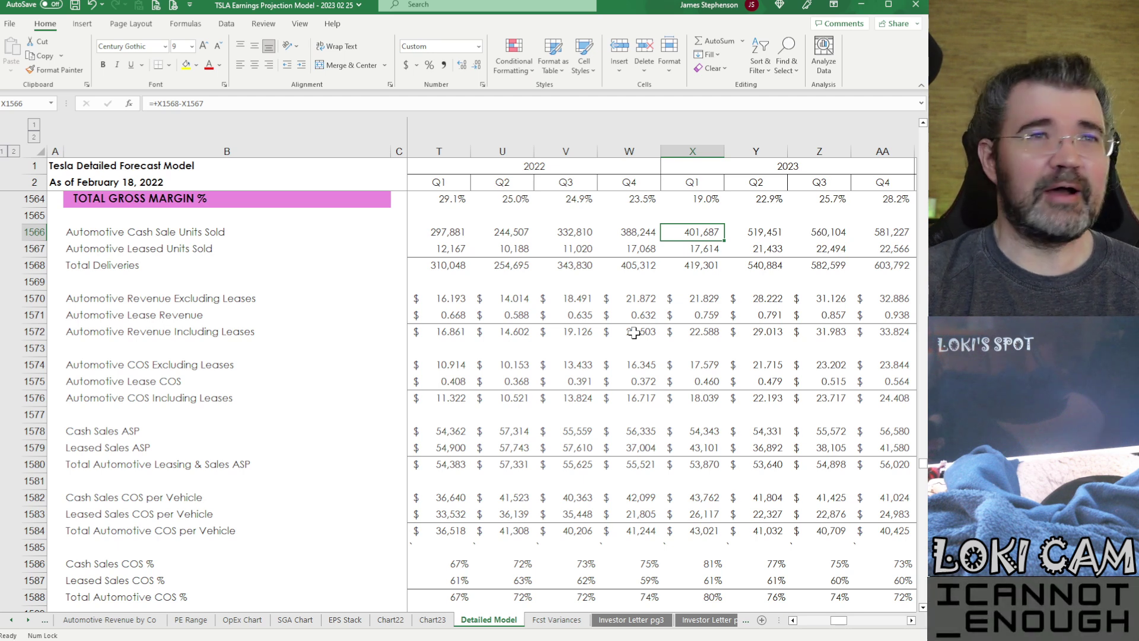
{"action": "key", "text": "Down"}
{"action": "key", "text": "Down"}
{"action": "key", "text": "Down"}
{"action": "key", "text": "Down"}
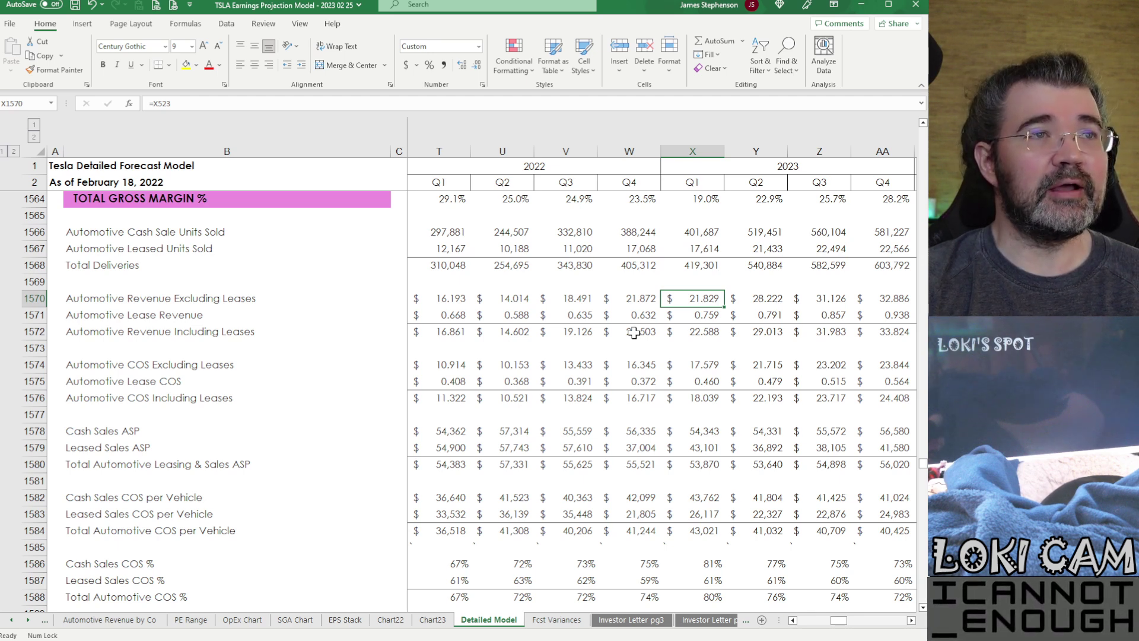
{"action": "key", "text": "Down"}
{"action": "key", "text": "Down"}
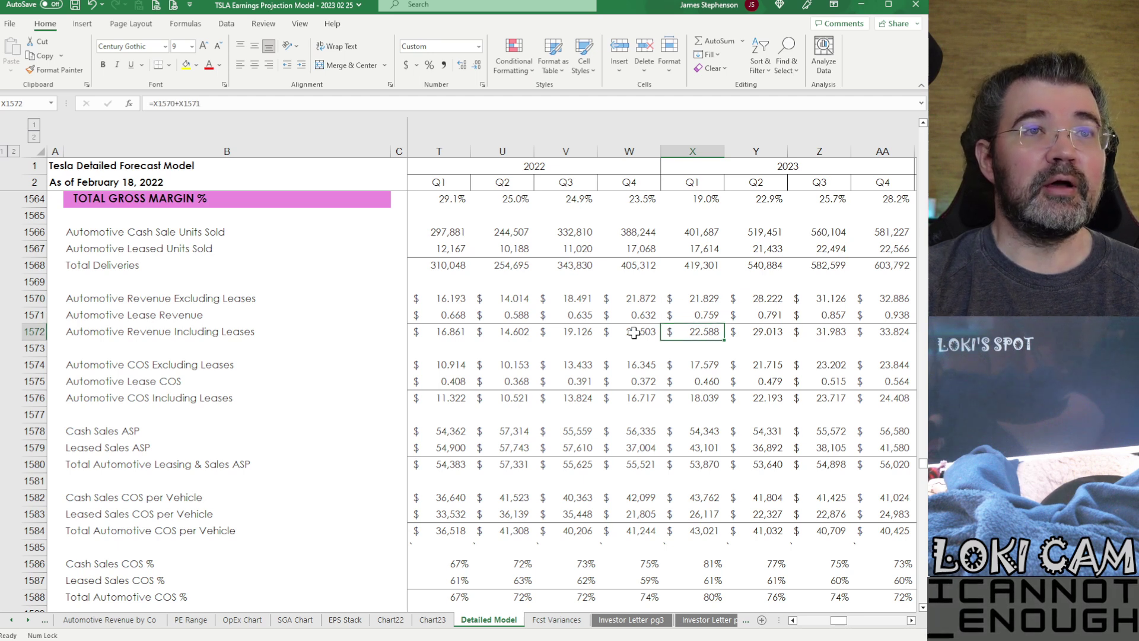
{"action": "key", "text": "Up"}
{"action": "key", "text": "Up"}
{"action": "key", "text": "Down"}
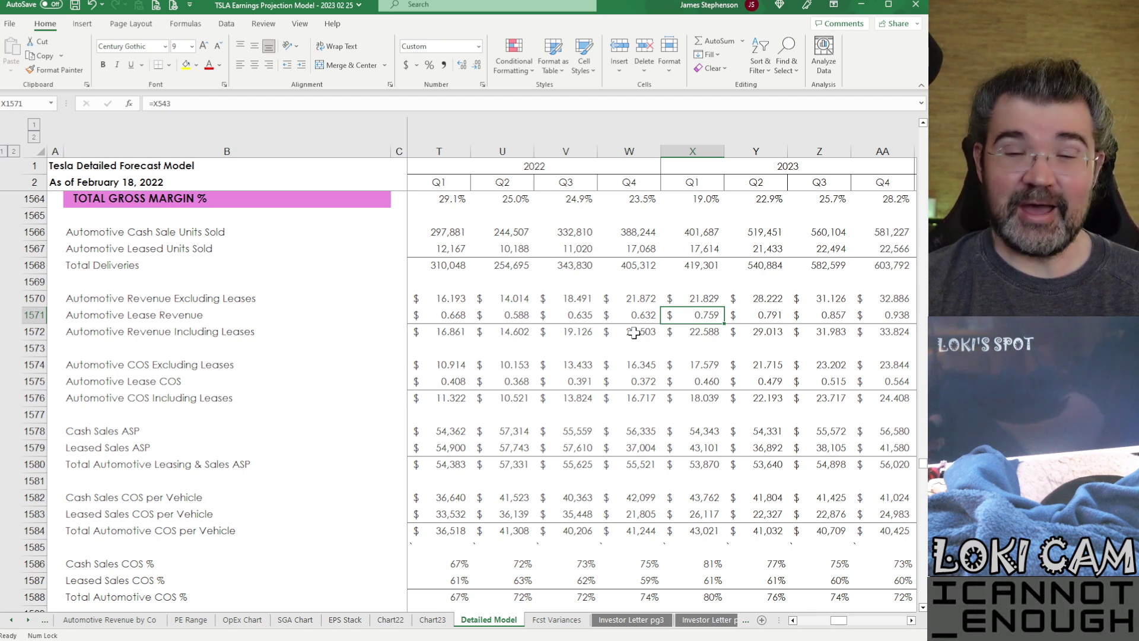
{"action": "key", "text": "Down"}
{"action": "key", "text": "Down"}
{"action": "key", "text": "Down"}
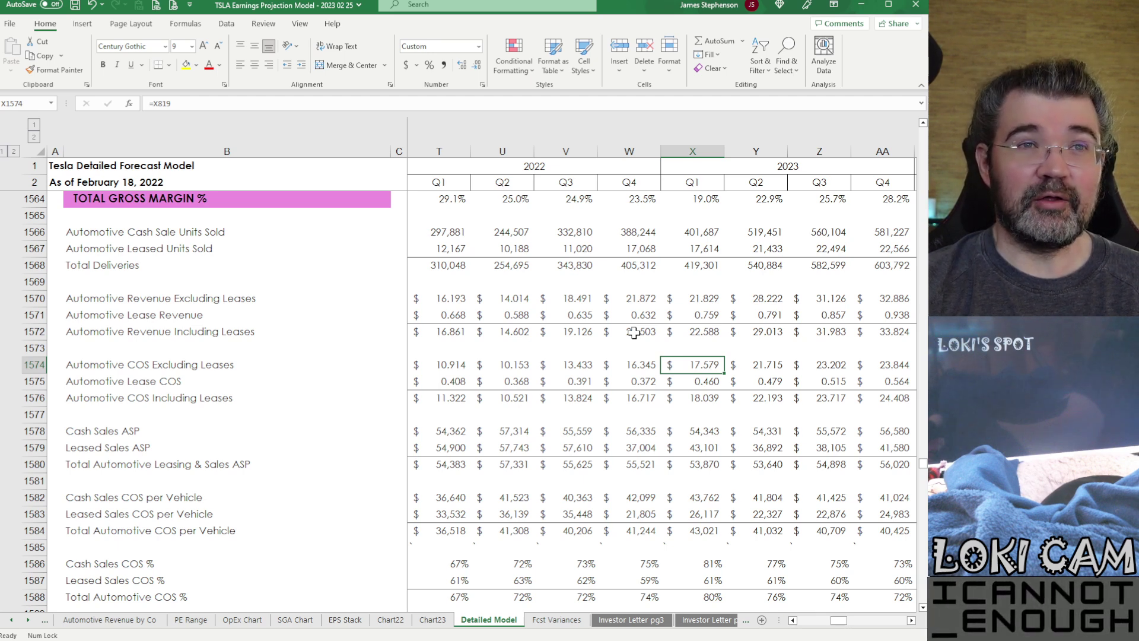
{"action": "key", "text": "Down"}
{"action": "key", "text": "Up"}
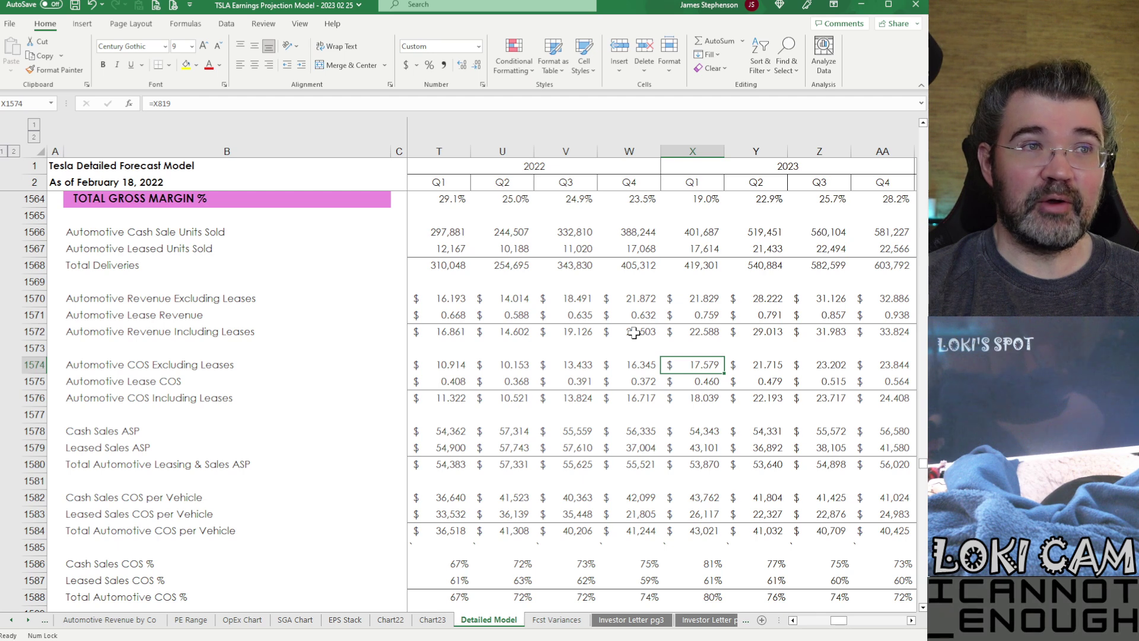
{"action": "key", "text": "Down"}
{"action": "key", "text": "Down"}
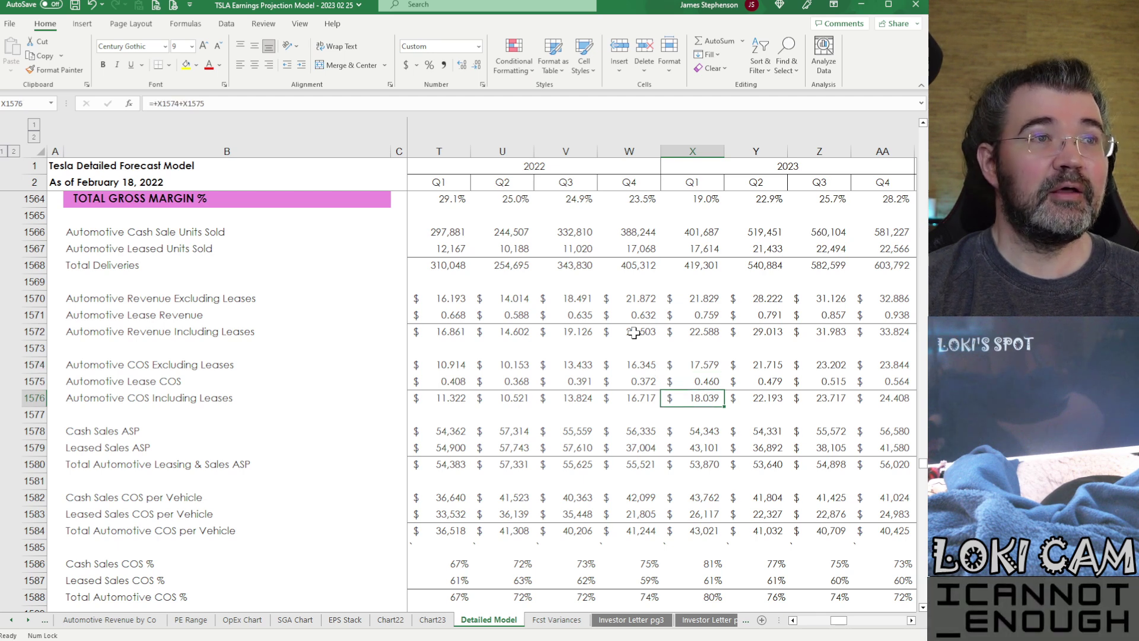
{"action": "key", "text": "Down"}
{"action": "key", "text": "Down"}
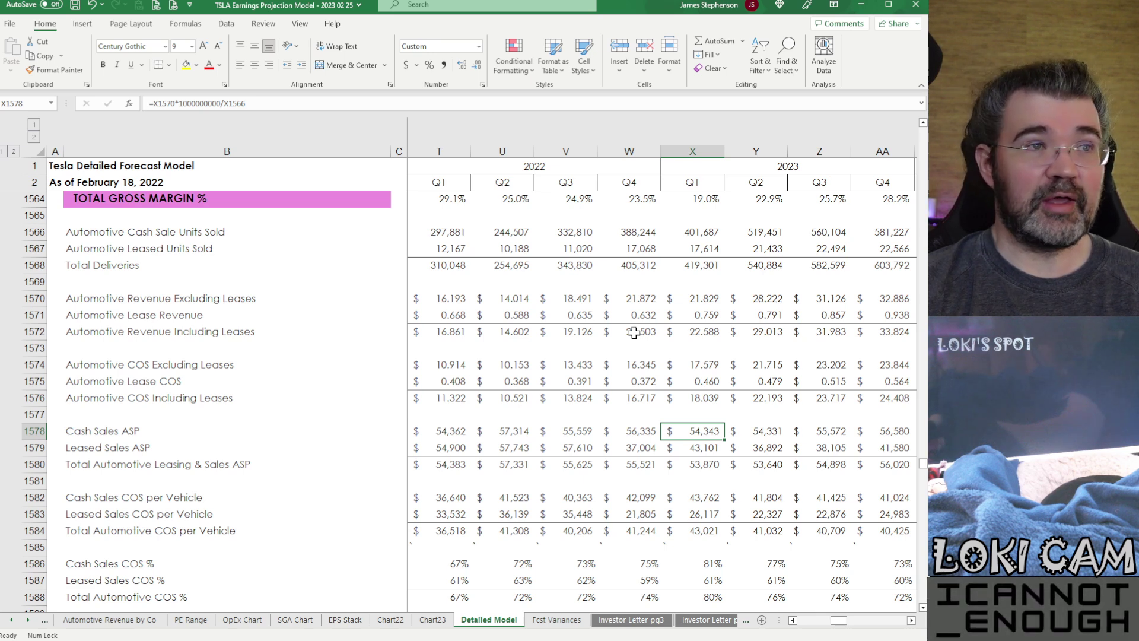
{"action": "key", "text": "Down"}
{"action": "key", "text": "Down"}
{"action": "key", "text": "Up"}
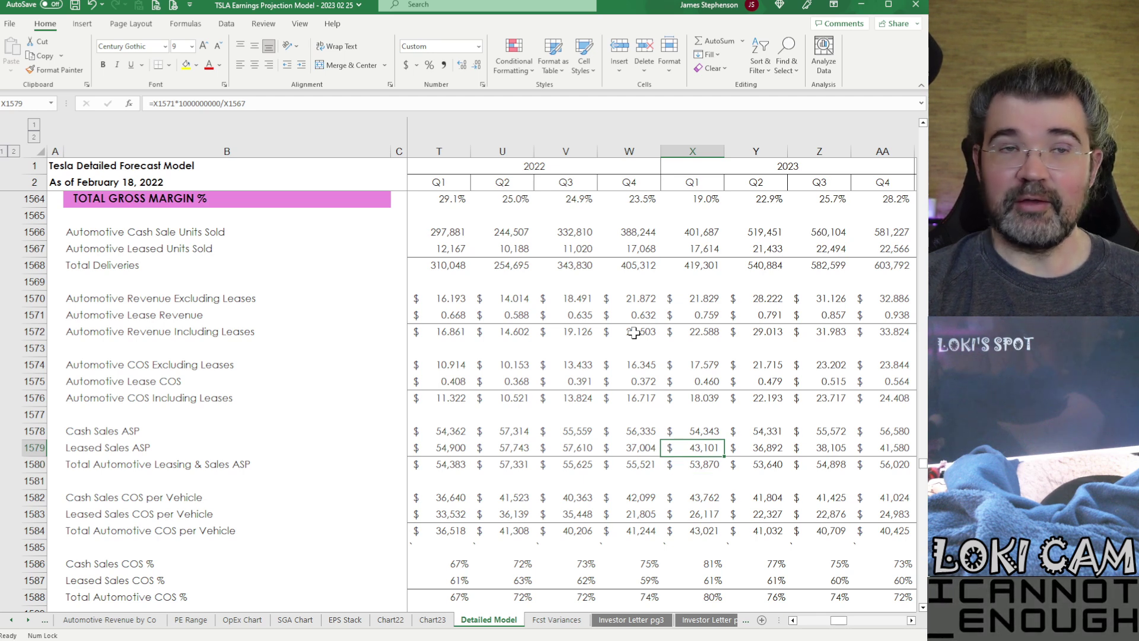
{"action": "key", "text": "Down"}
{"action": "key", "text": "Down"}
{"action": "key", "text": "Down"}
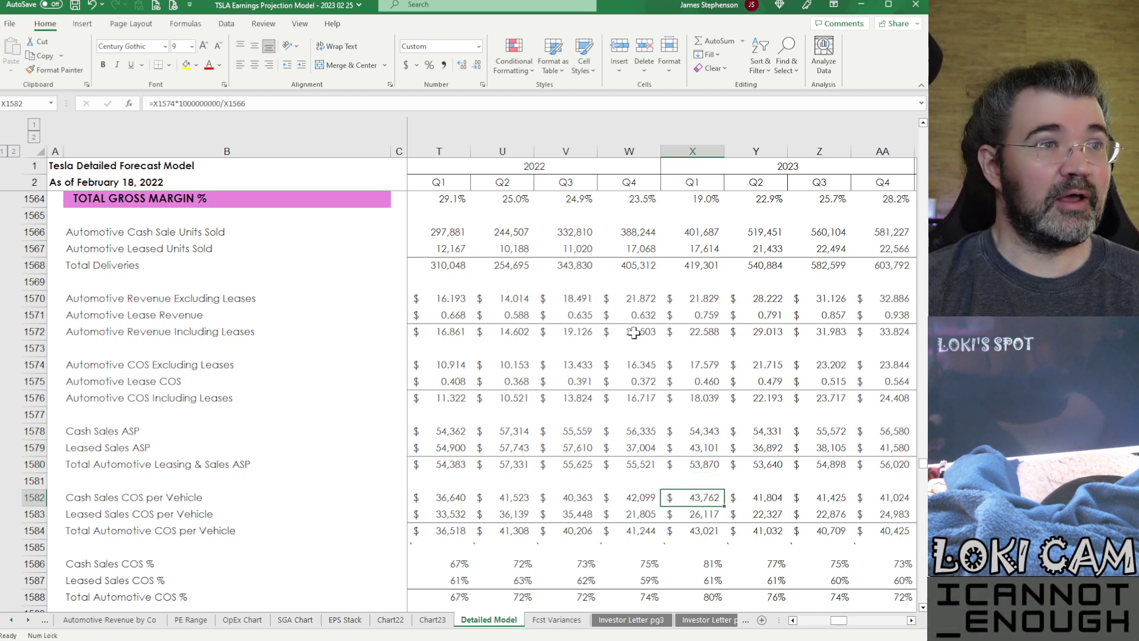
{"action": "key", "text": "Down"}
{"action": "key", "text": "Down"}
{"action": "key", "text": "Down"}
{"action": "key", "text": "Down"}
{"action": "key", "text": "Down"}
{"action": "key", "text": "Down"}
{"action": "key", "text": "Down"}
{"action": "key", "text": "Down"}
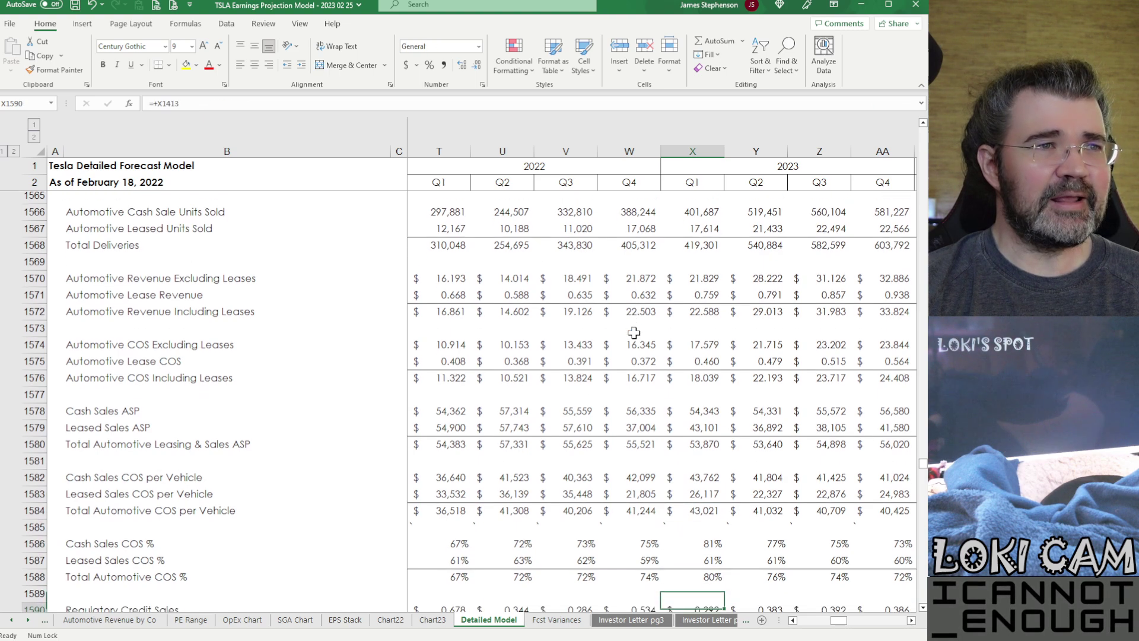
{"action": "key", "text": "Down"}
{"action": "key", "text": "Down"}
{"action": "key", "text": "Down"}
{"action": "key", "text": "Down"}
{"action": "key", "text": "Down"}
{"action": "key", "text": "Down"}
{"action": "key", "text": "Down"}
{"action": "key", "text": "Down"}
{"action": "key", "text": "Down"}
{"action": "key", "text": "Down"}
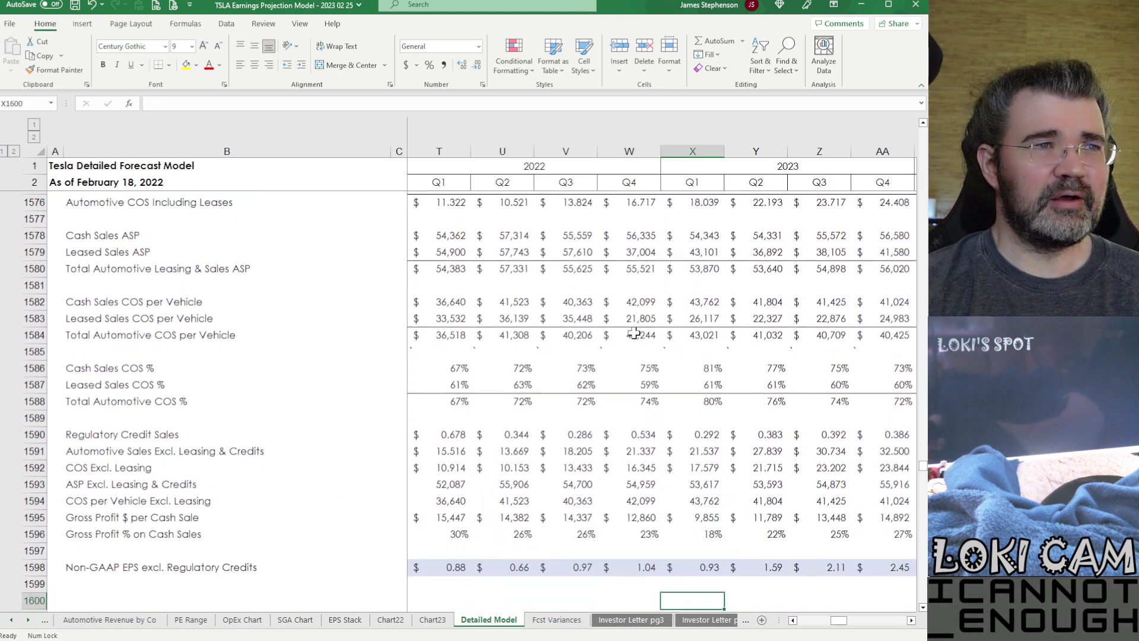
{"action": "key", "text": "Down"}
{"action": "key", "text": "Down"}
{"action": "key", "text": "Up"}
{"action": "key", "text": "Up"}
{"action": "key", "text": "Up"}
{"action": "key", "text": "Up"}
{"action": "key", "text": "Up"}
{"action": "key", "text": "Up"}
{"action": "key", "text": "Up"}
{"action": "key", "text": "Up"}
{"action": "key", "text": "Up"}
{"action": "key", "text": "Up"}
{"action": "key", "text": "Up"}
{"action": "key", "text": "Up"}
{"action": "key", "text": "Up"}
{"action": "key", "text": "Up"}
{"action": "key", "text": "Up"}
{"action": "key", "text": "Up"}
{"action": "key", "text": "Up"}
{"action": "key", "text": "Up"}
{"action": "key", "text": "Up"}
{"action": "key", "text": "Up"}
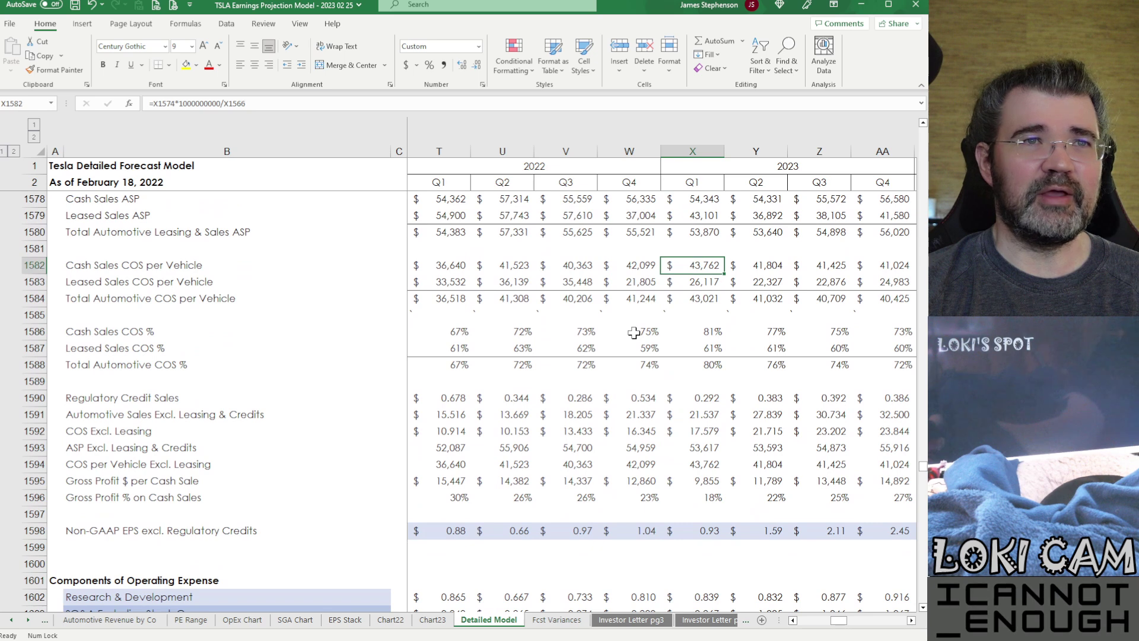
{"action": "key", "text": "Down"}
{"action": "key", "text": "Down"}
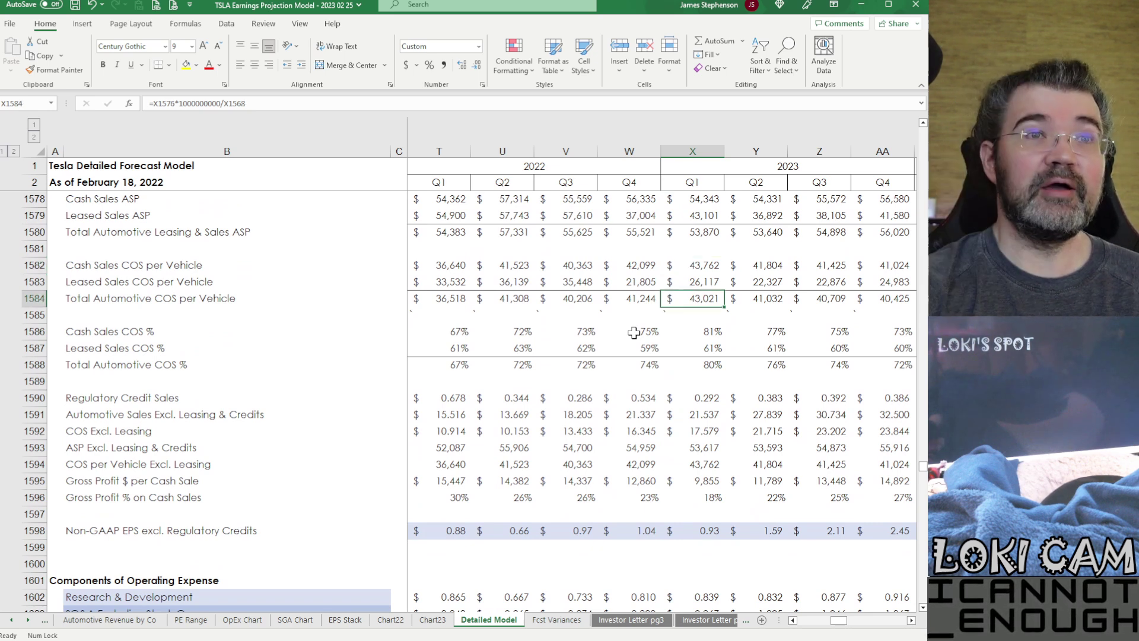
{"action": "key", "text": "Down"}
{"action": "key", "text": "Down"}
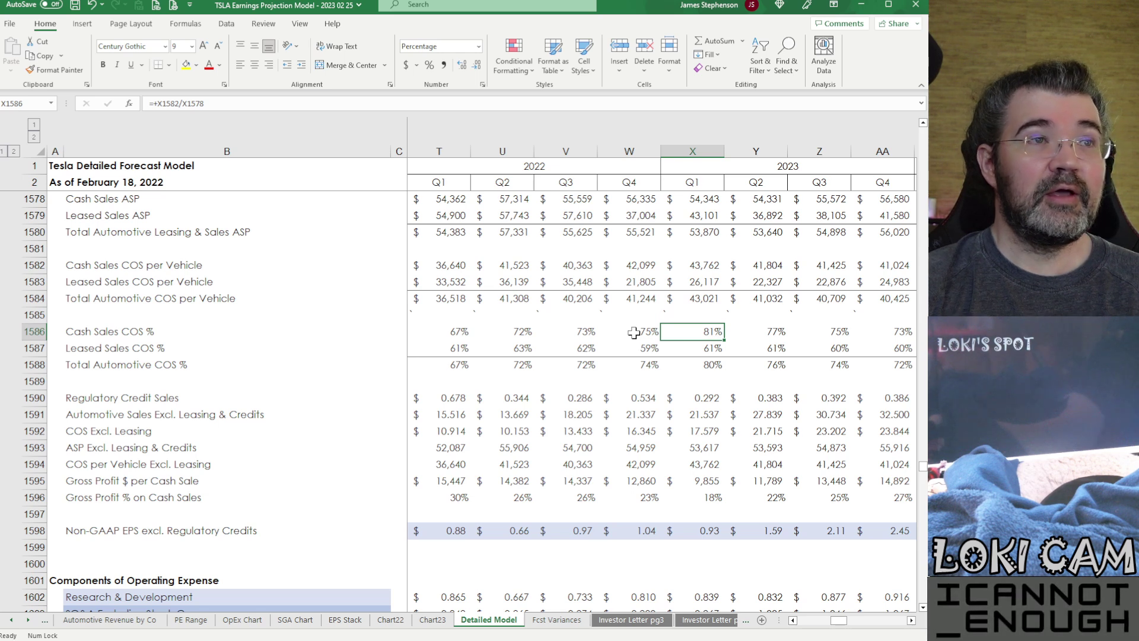
{"action": "key", "text": "Down"}
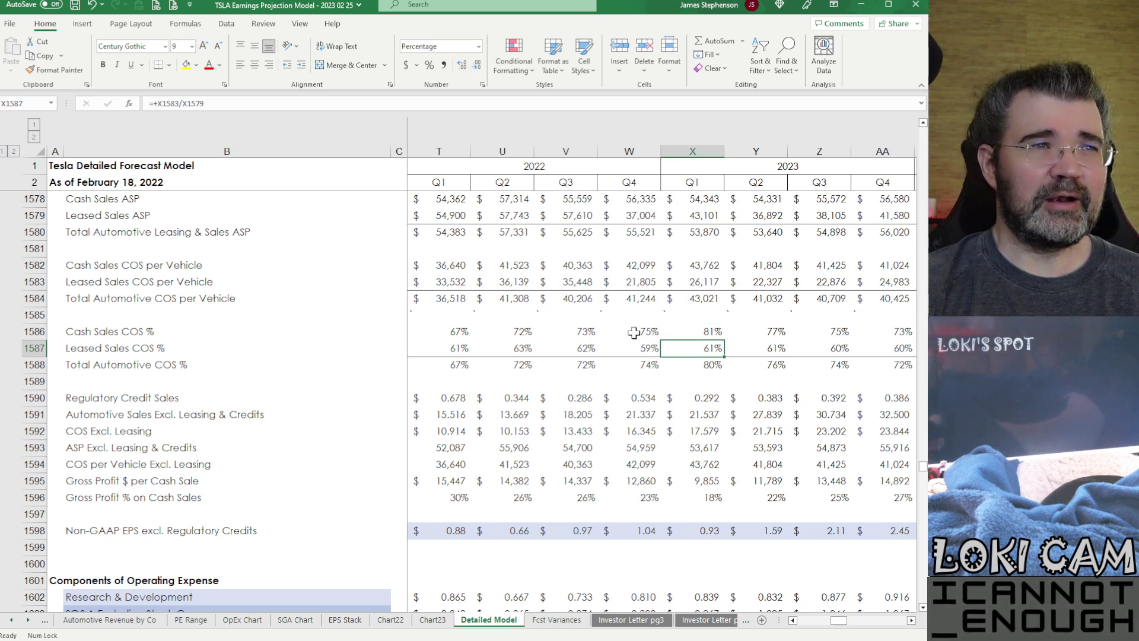
{"action": "key", "text": "Down"}
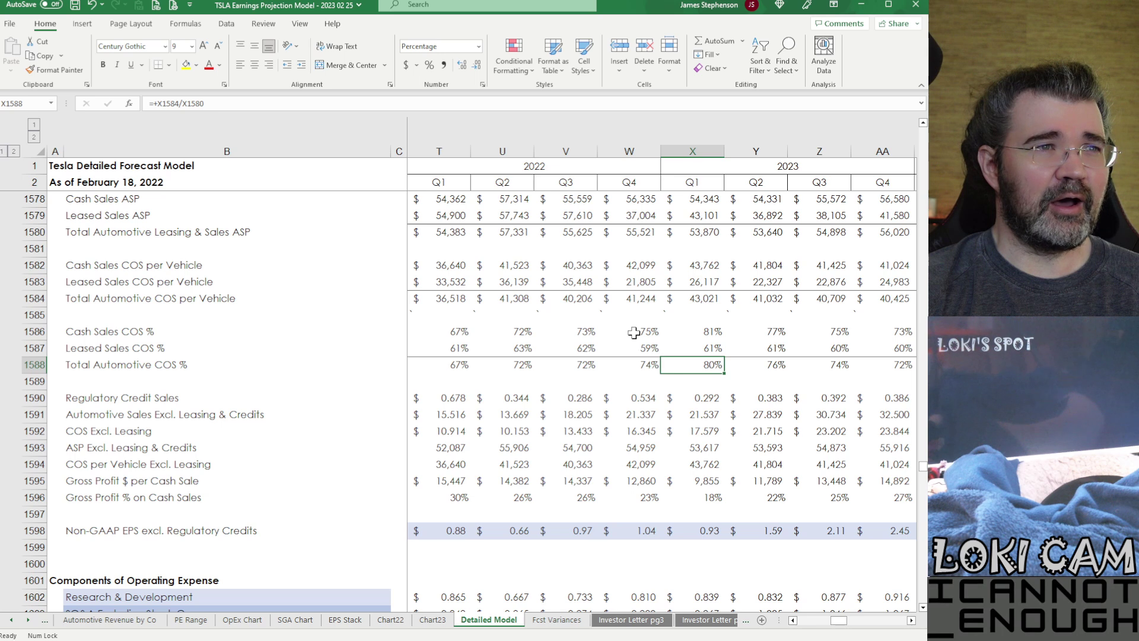
{"action": "key", "text": "Up"}
{"action": "key", "text": "Up"}
{"action": "key", "text": "Down"}
{"action": "key", "text": "Down"}
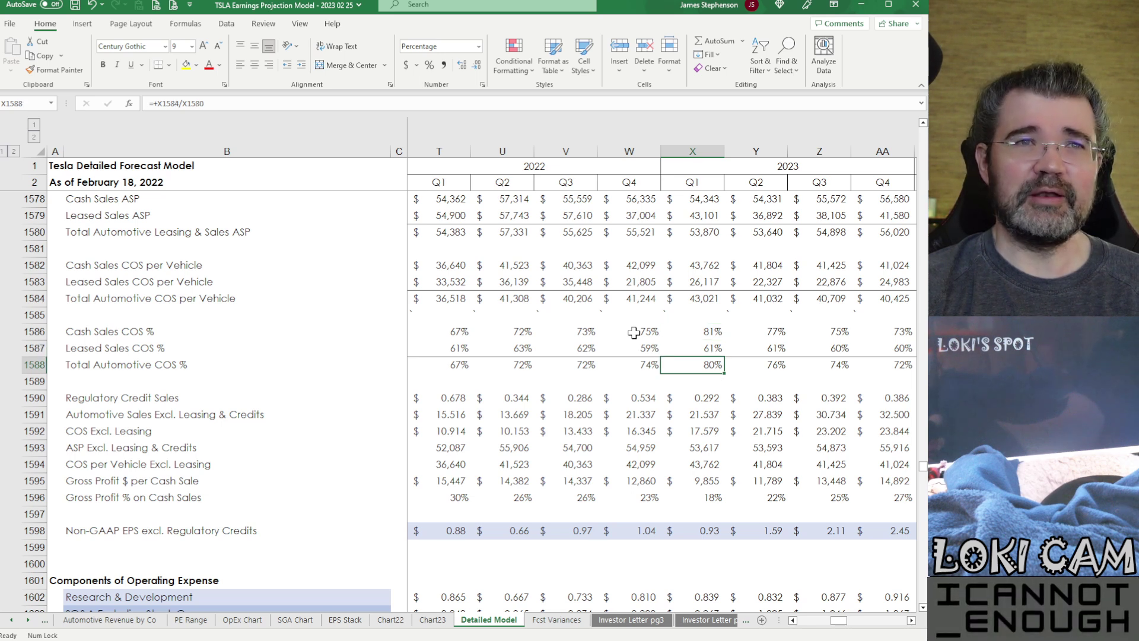
{"action": "key", "text": "Left"}
{"action": "key", "text": "Left"}
{"action": "key", "text": "Left"}
{"action": "key", "text": "Down"}
{"action": "key", "text": "Down"}
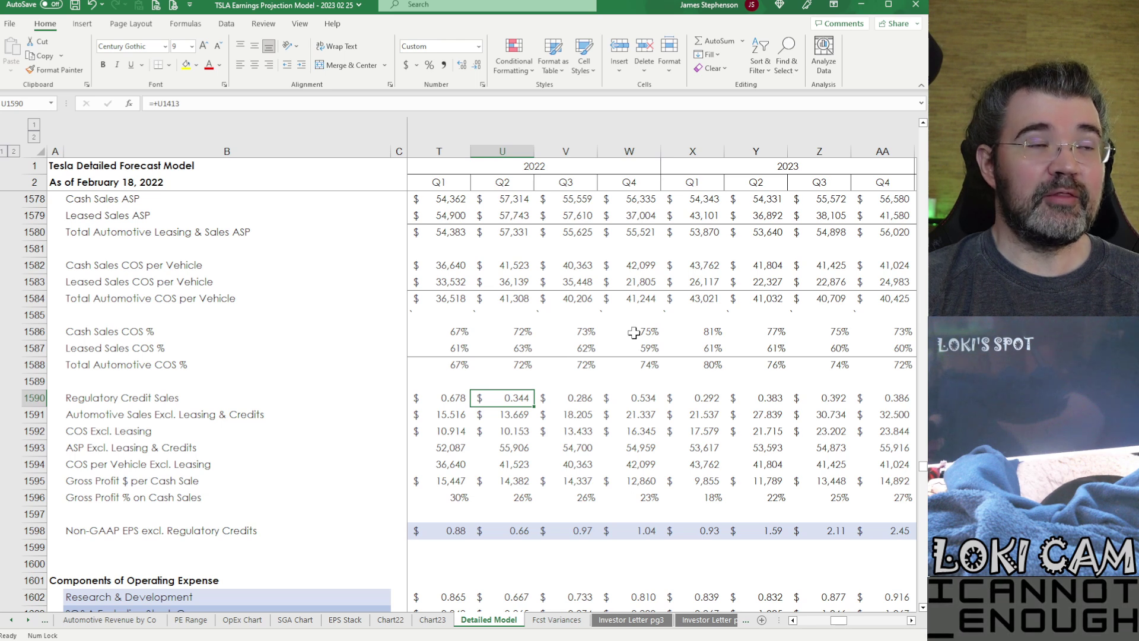
{"action": "key", "text": "Down"}
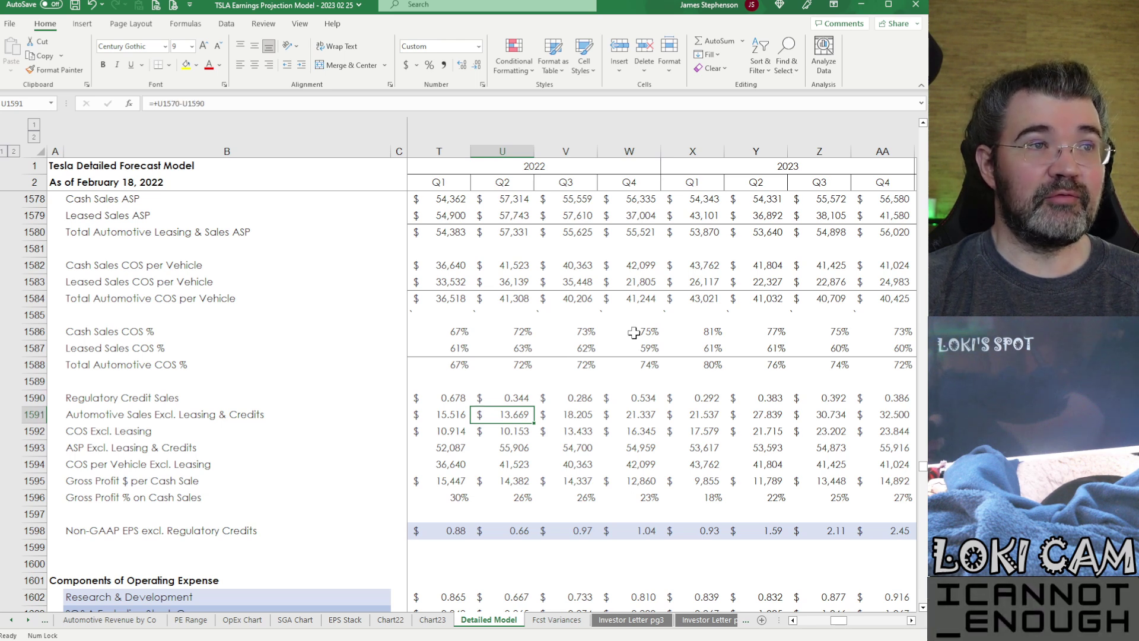
{"action": "key", "text": "Right"}
{"action": "key", "text": "Right"}
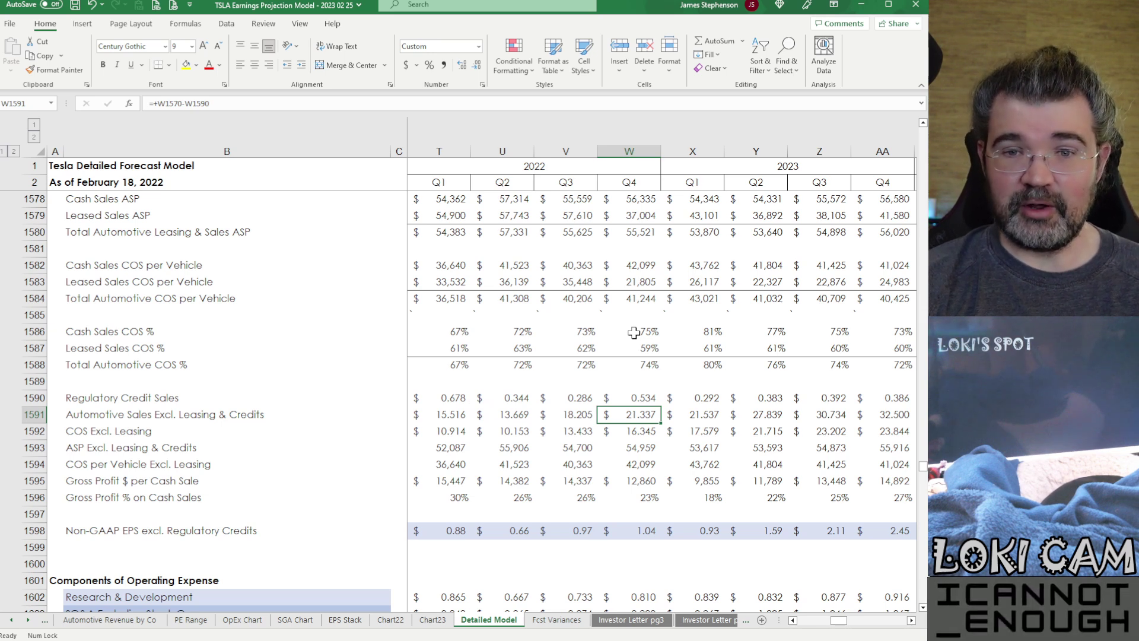
{"action": "key", "text": "Right"}
{"action": "key", "text": "Down"}
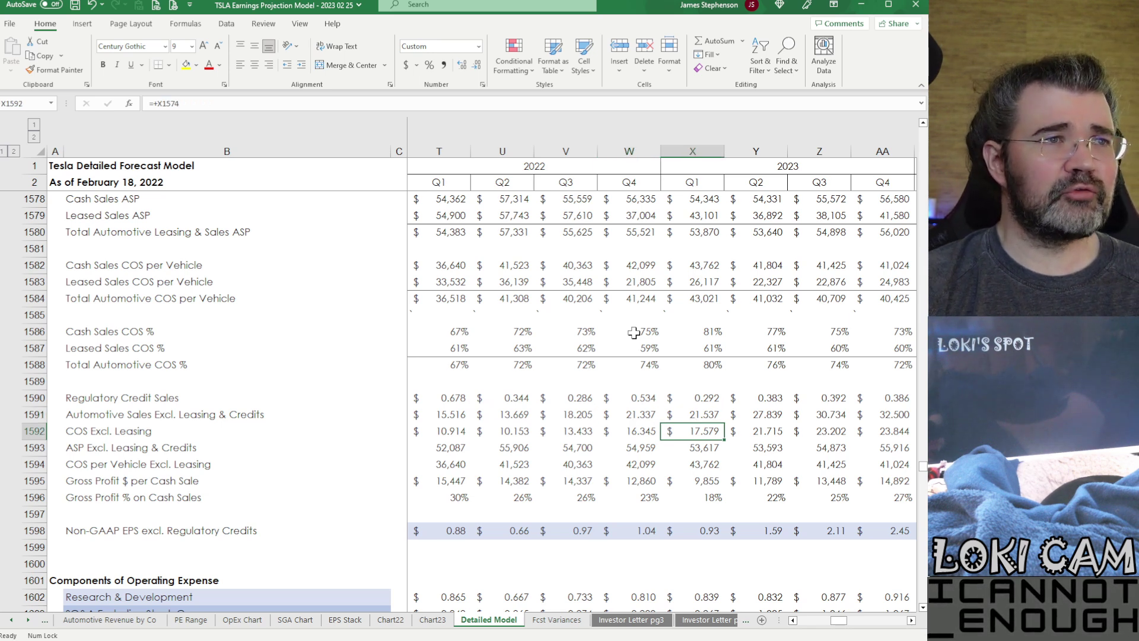
{"action": "key", "text": "Down"}
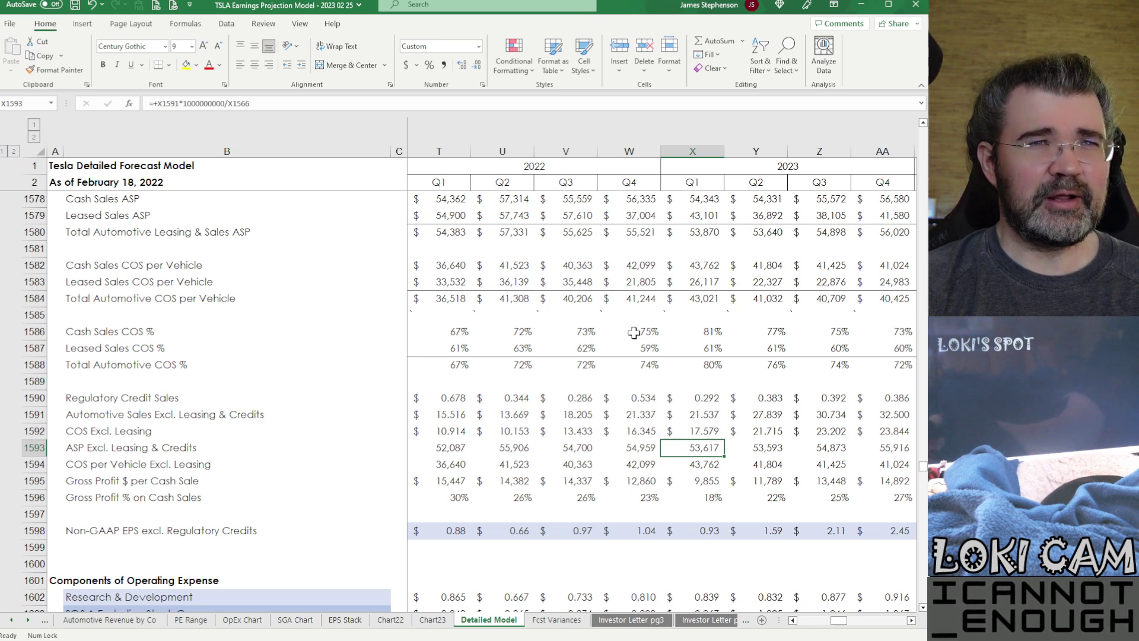
{"action": "key", "text": "Down"}
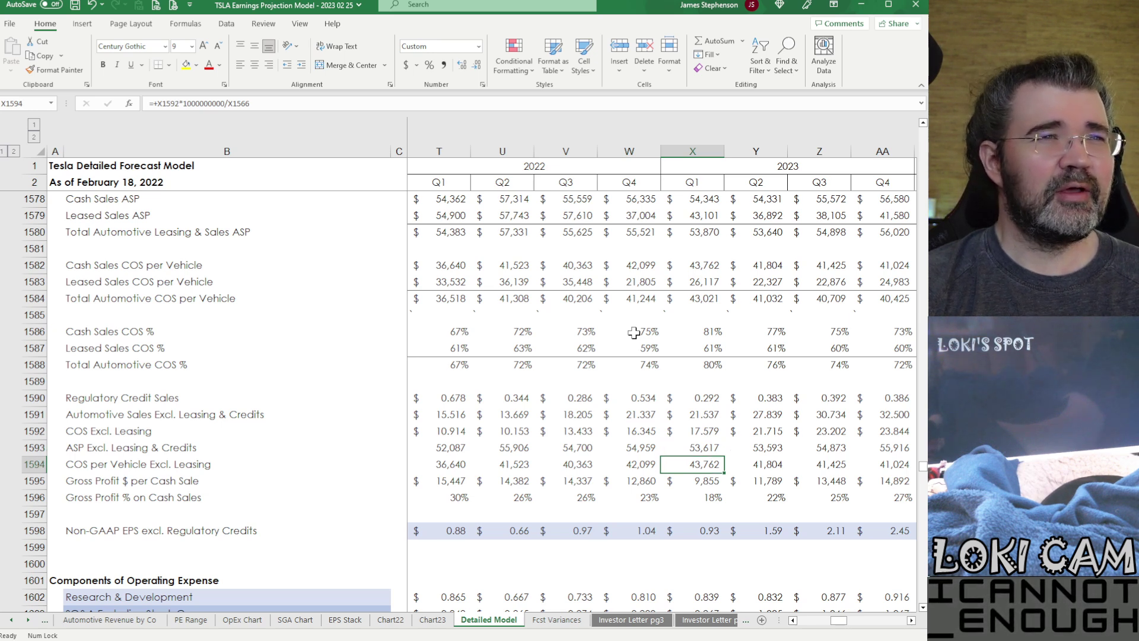
{"action": "key", "text": "Down"}
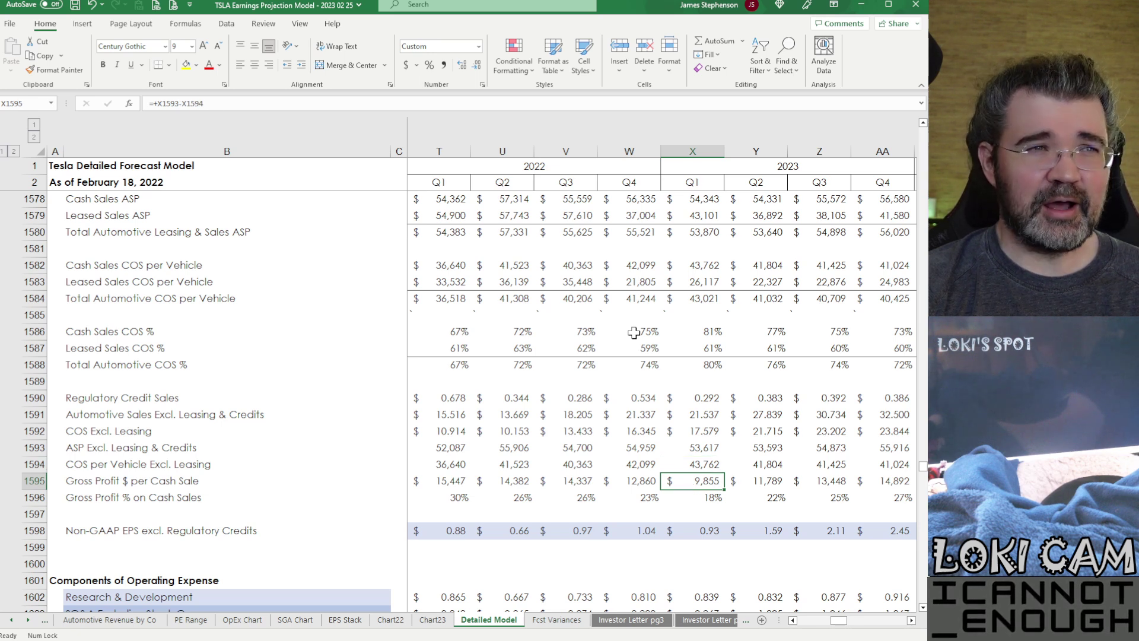
{"action": "key", "text": "Left"}
{"action": "key", "text": "Left"}
{"action": "key", "text": "Left"}
{"action": "key", "text": "Left"}
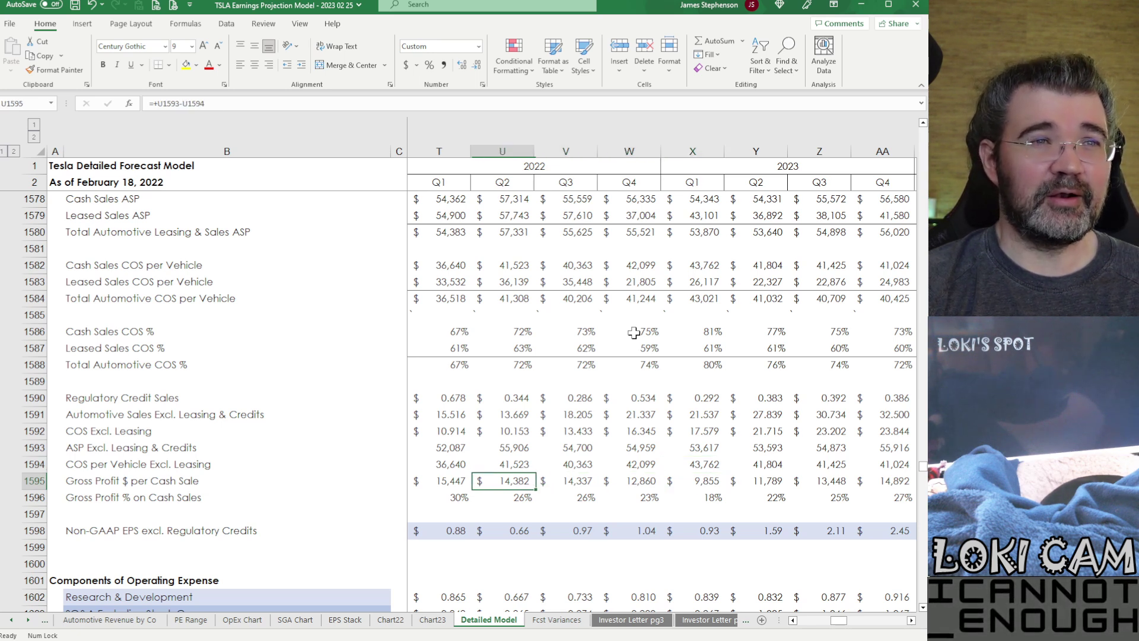
{"action": "key", "text": "Right"}
{"action": "key", "text": "Right"}
{"action": "key", "text": "Right"}
{"action": "key", "text": "Right"}
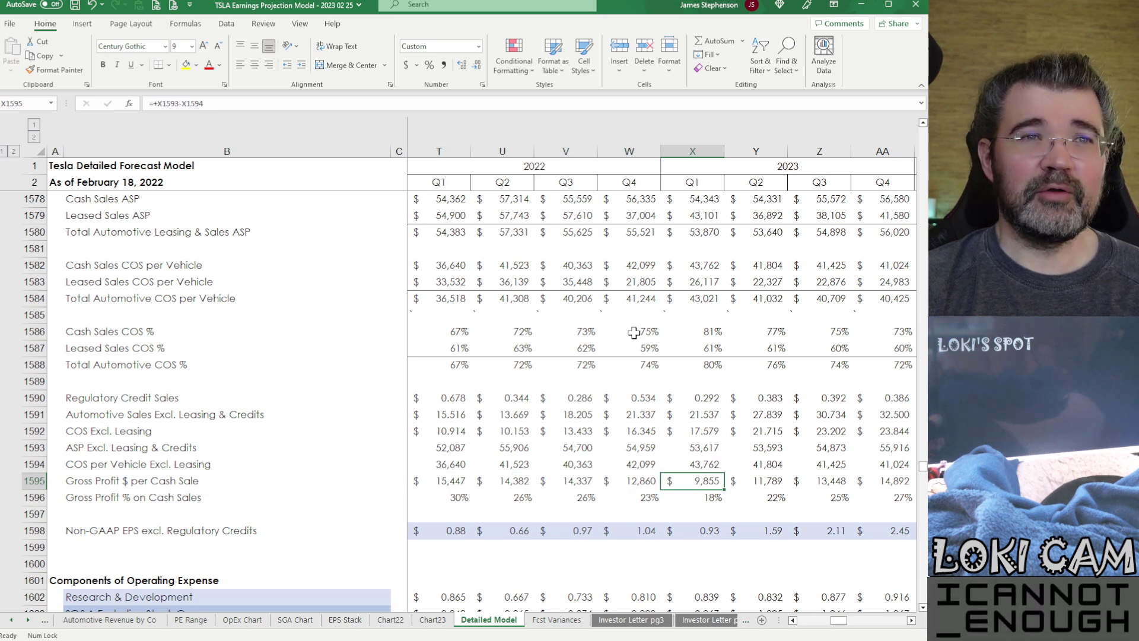
{"action": "key", "text": "Left"}
{"action": "key", "text": "Right"}
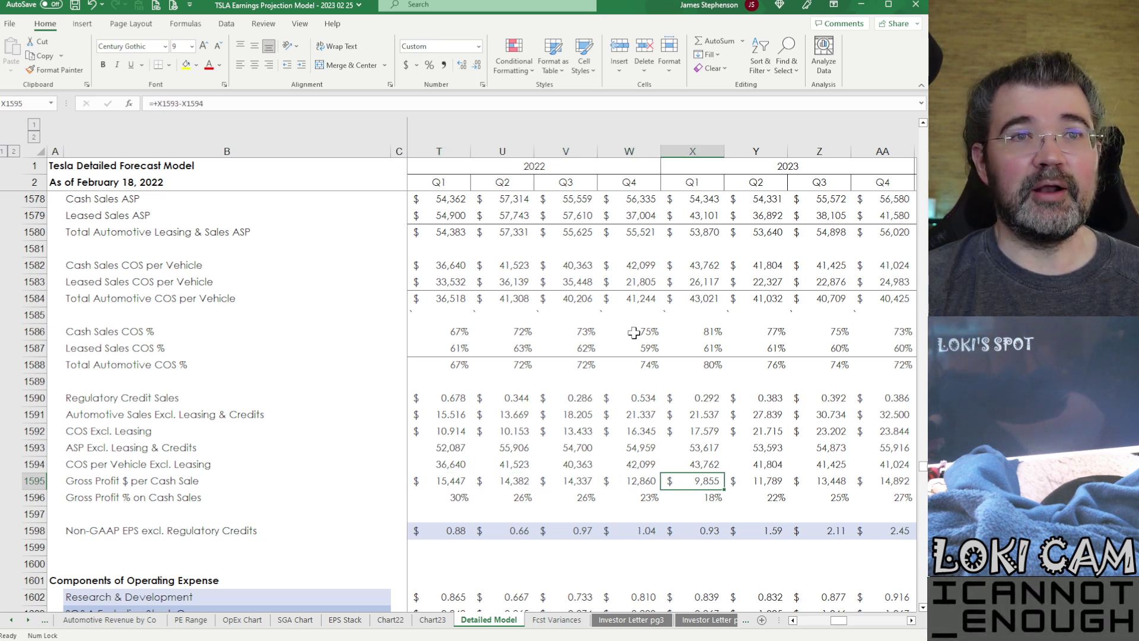
{"action": "key", "text": "Right"}
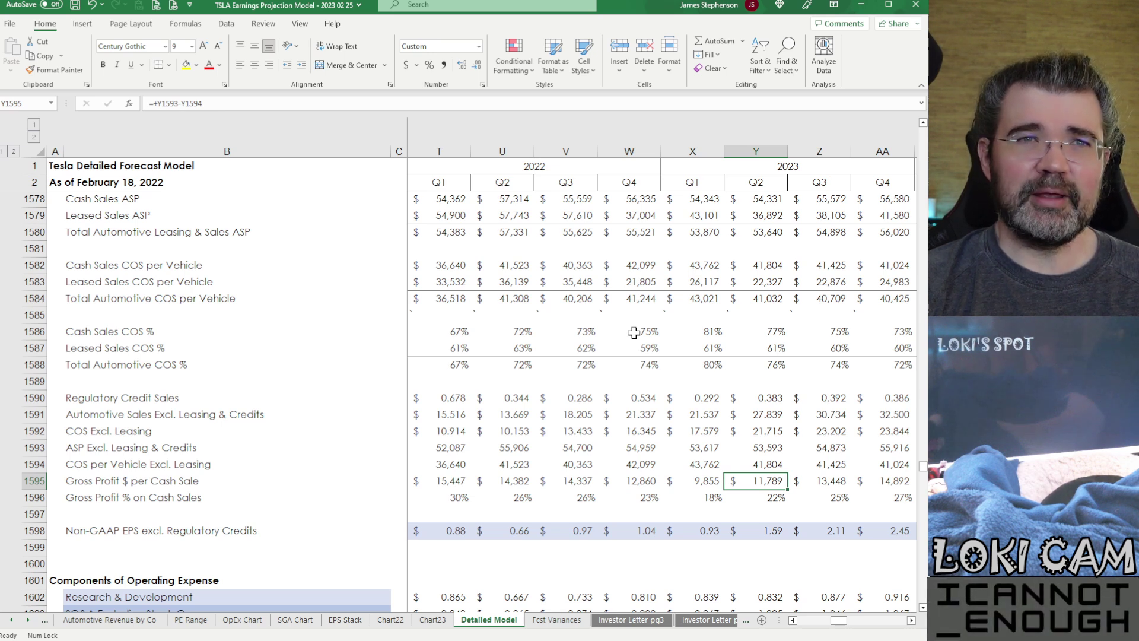
{"action": "key", "text": "Right"}
{"action": "key", "text": "Right"}
{"action": "key", "text": "Left"}
{"action": "key", "text": "Left"}
{"action": "key", "text": "Down"}
{"action": "key", "text": "Left"}
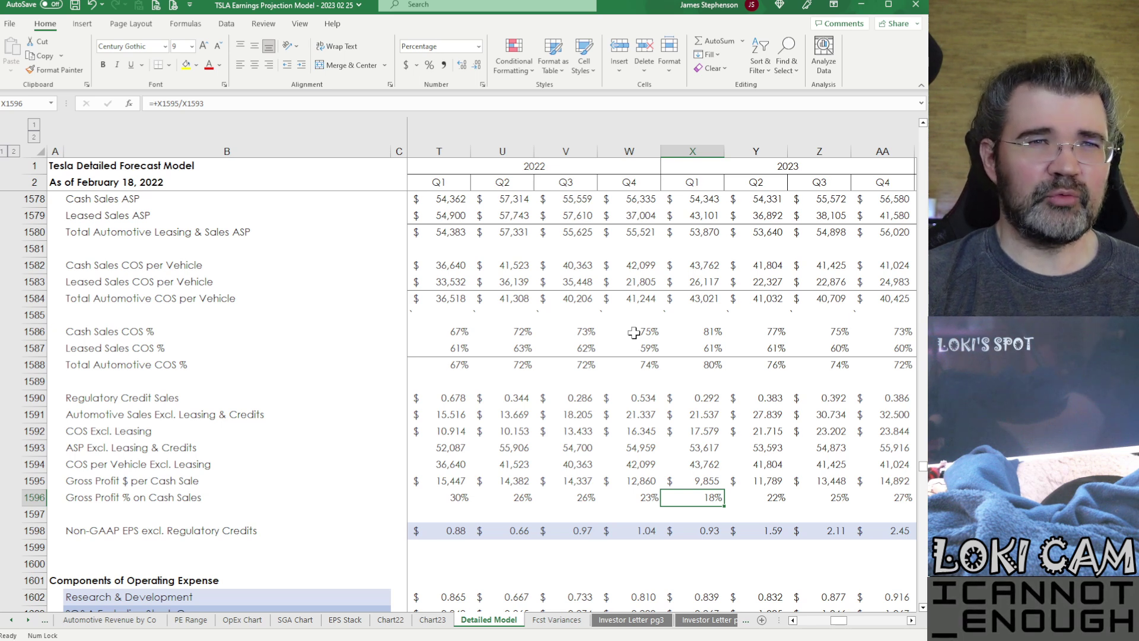
{"action": "key", "text": "Right"}
{"action": "key", "text": "Right"}
{"action": "key", "text": "Right"}
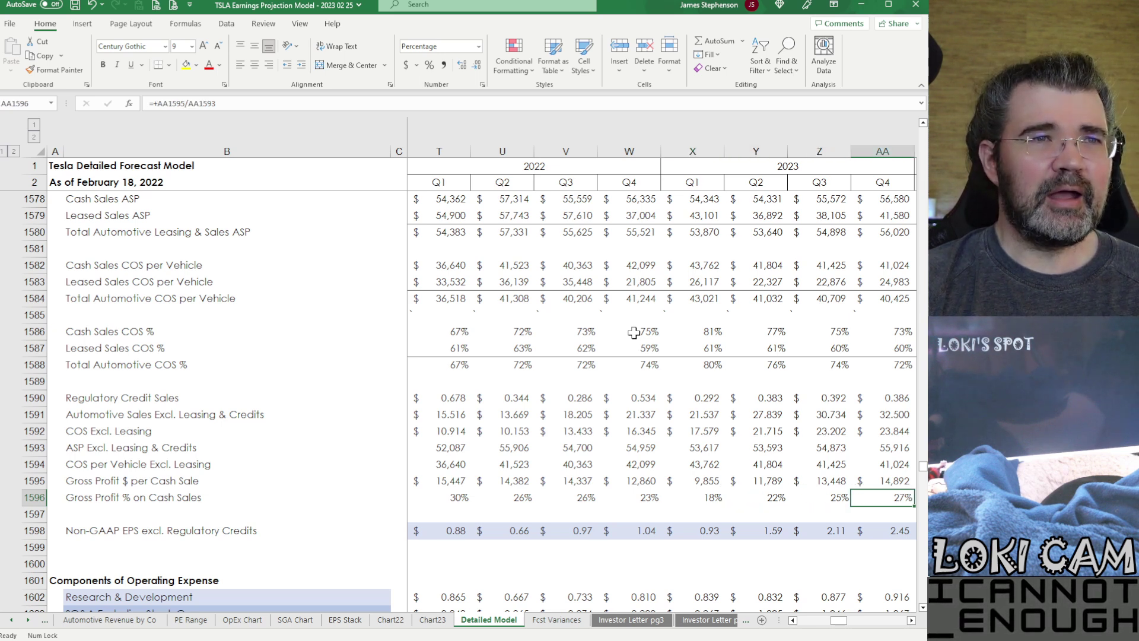
{"action": "key", "text": "Left"}
{"action": "key", "text": "Left"}
{"action": "key", "text": "Left"}
{"action": "key", "text": "Left"}
{"action": "key", "text": "Left"}
{"action": "key", "text": "Left"}
{"action": "key", "text": "Left"}
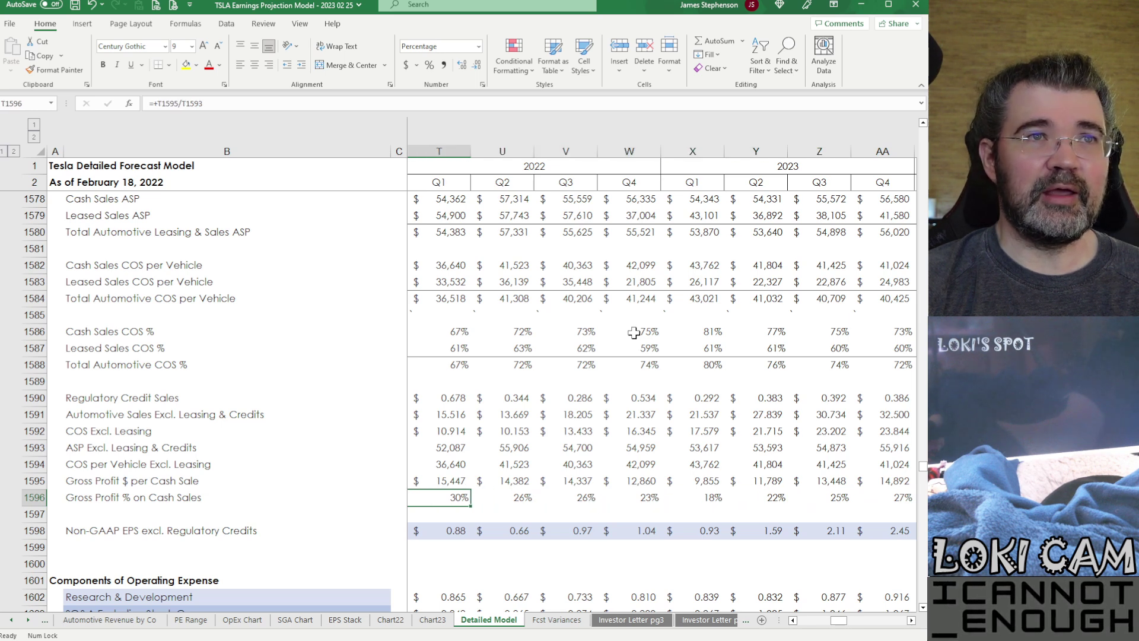
{"action": "key", "text": "Down"}
{"action": "key", "text": "Down"}
{"action": "key", "text": "Right"}
{"action": "key", "text": "Right"}
{"action": "key", "text": "Right"}
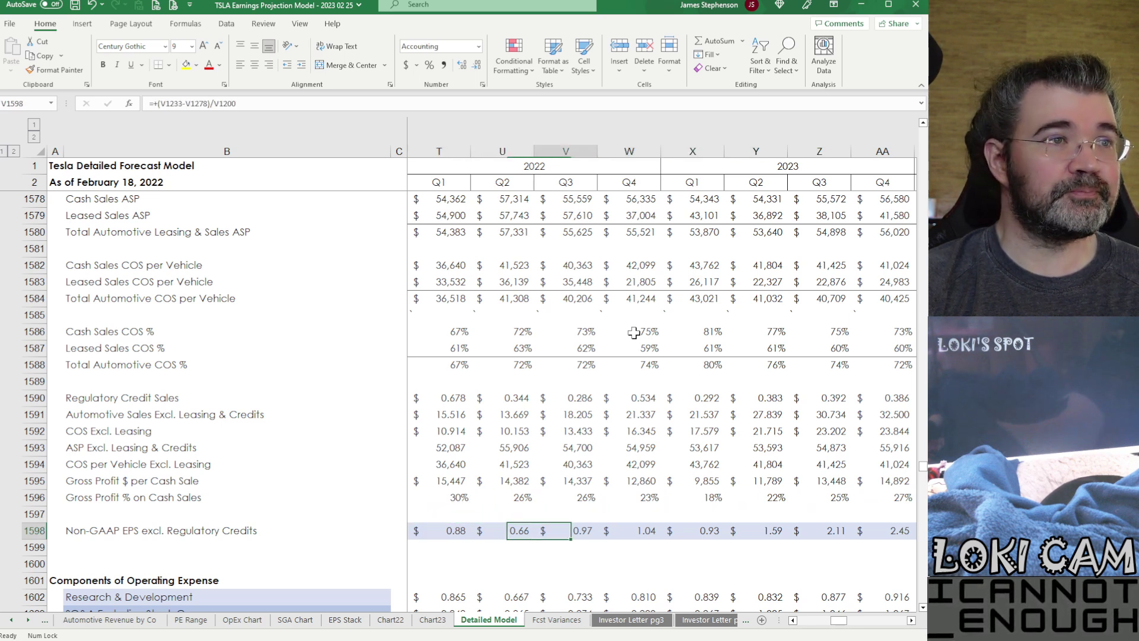
{"action": "key", "text": "Right"}
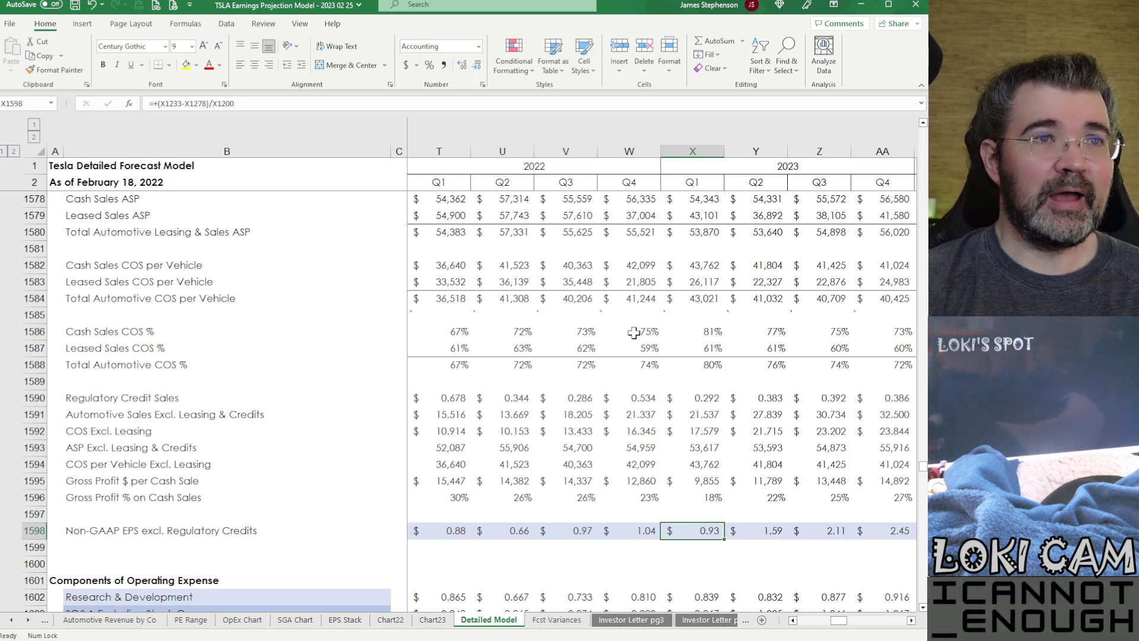
{"action": "scroll", "coordinate": [670, 326], "scroll_direction": "down", "scroll_amount": 4}
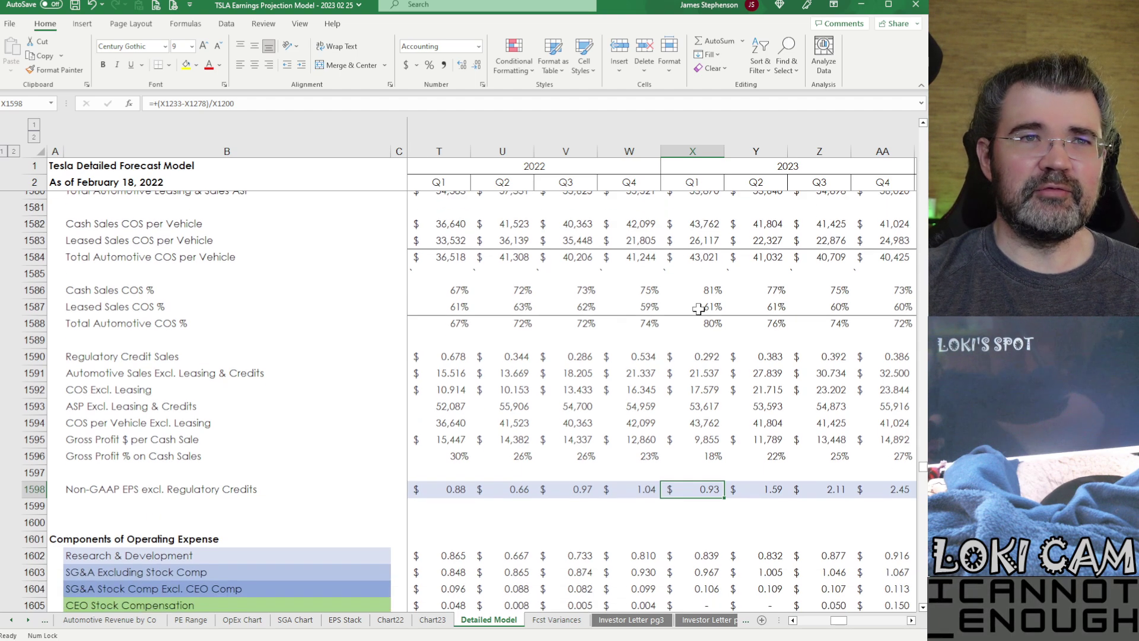
{"action": "scroll", "coordinate": [710, 316], "scroll_direction": "down", "scroll_amount": 3}
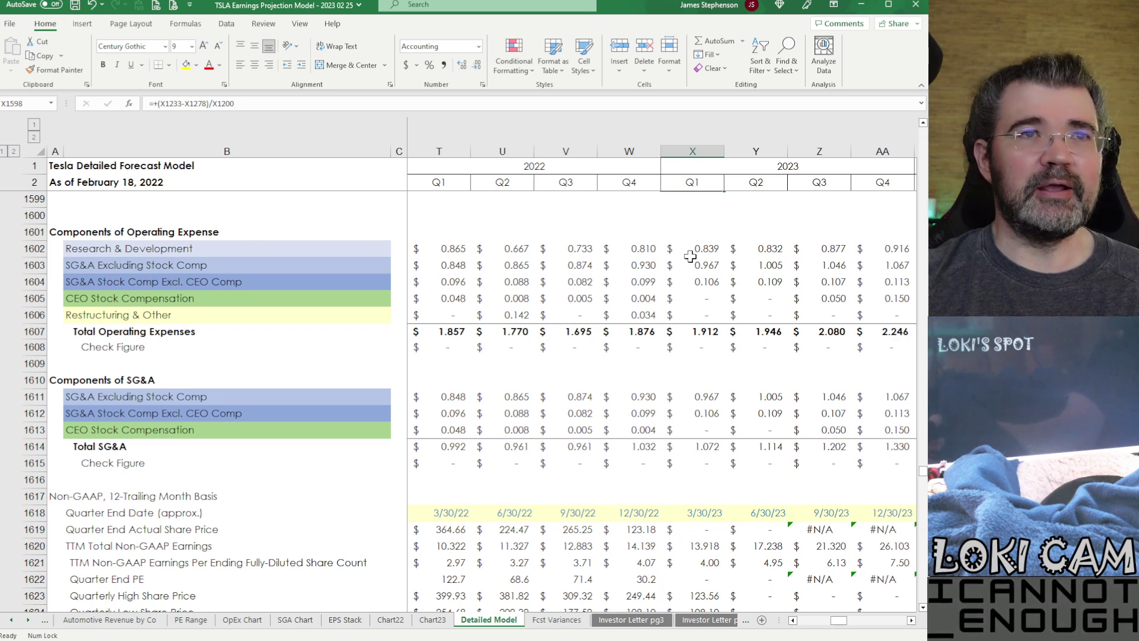
{"action": "left_click", "coordinate": [673, 247]}
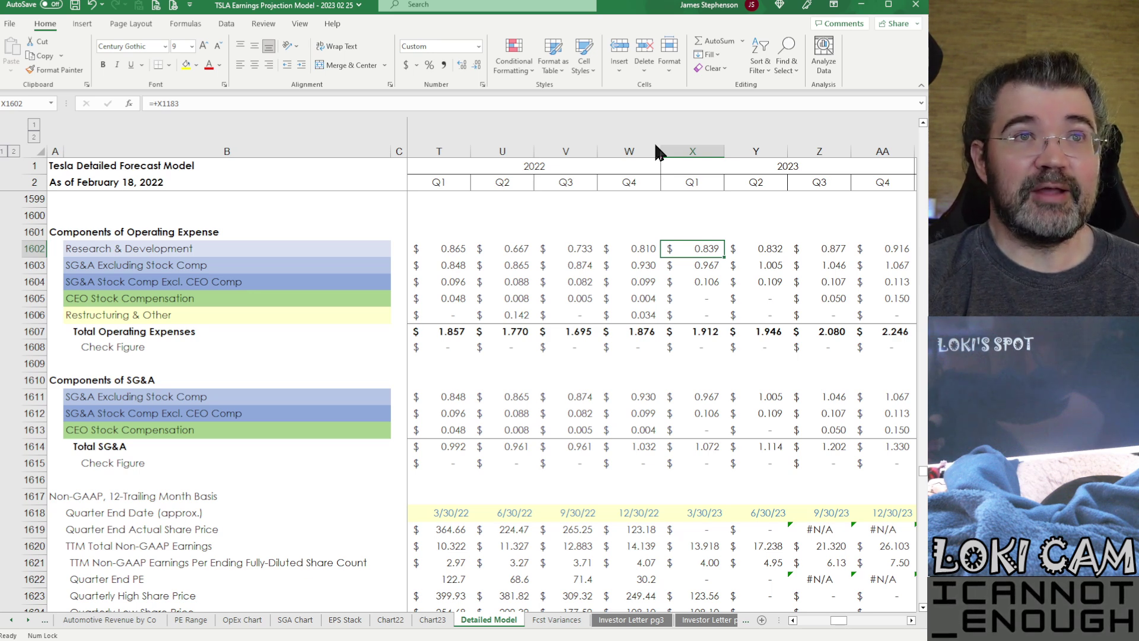
{"action": "key", "text": "Down"}
{"action": "key", "text": "Down"}
{"action": "key", "text": "Down"}
{"action": "key", "text": "Down"}
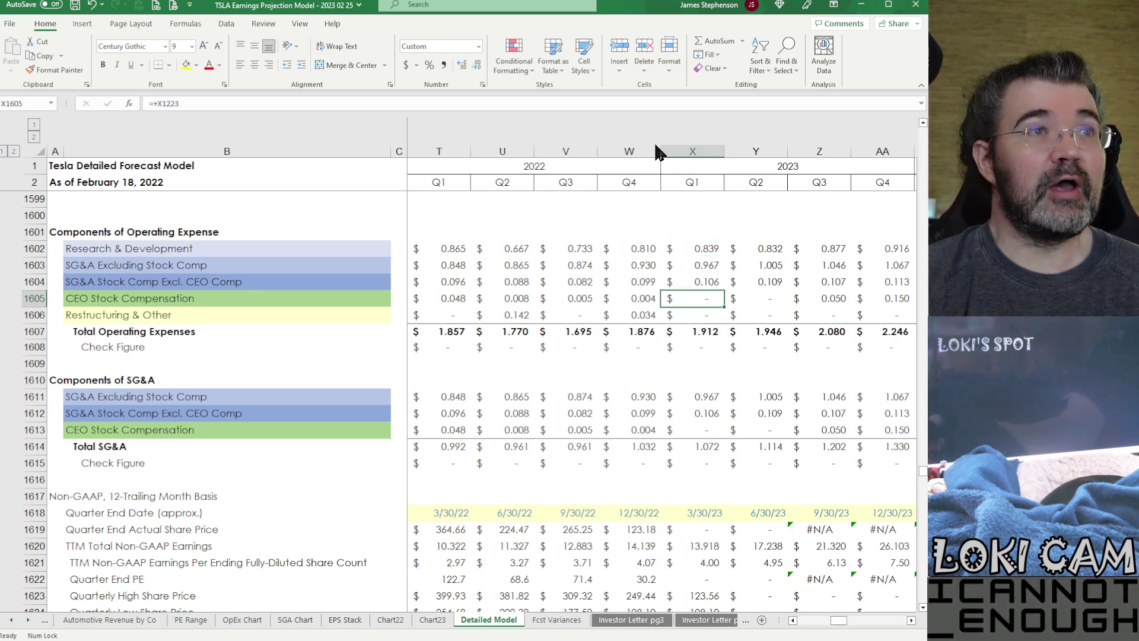
{"action": "key", "text": "Down"}
{"action": "key", "text": "Left"}
{"action": "key", "text": "Up"}
{"action": "key", "text": "Up"}
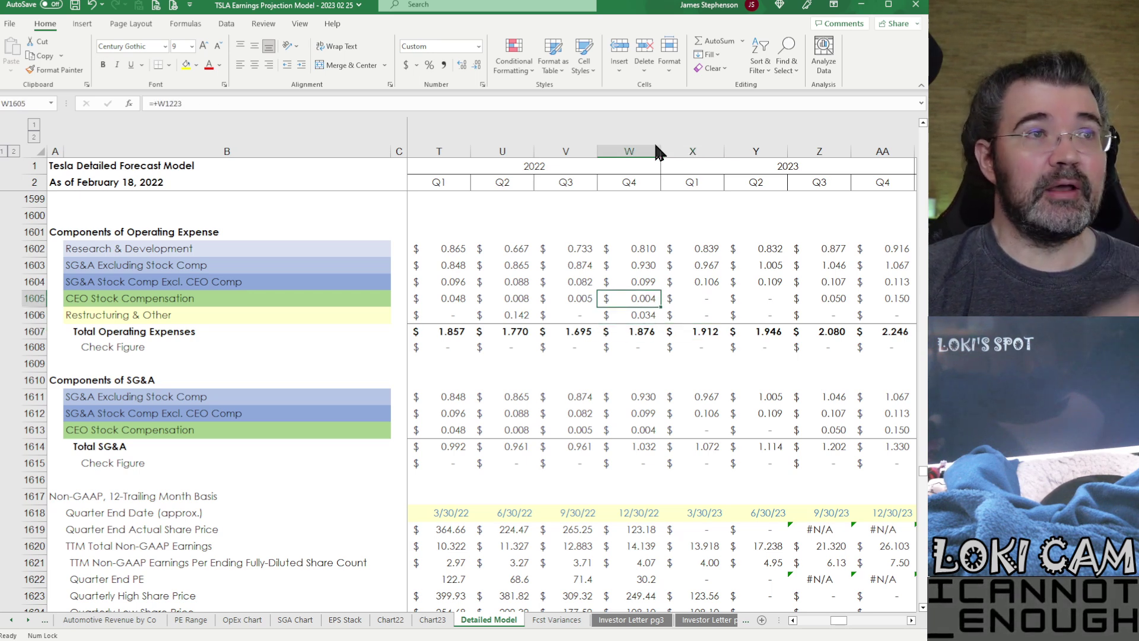
{"action": "key", "text": "Left"}
{"action": "key", "text": "Left"}
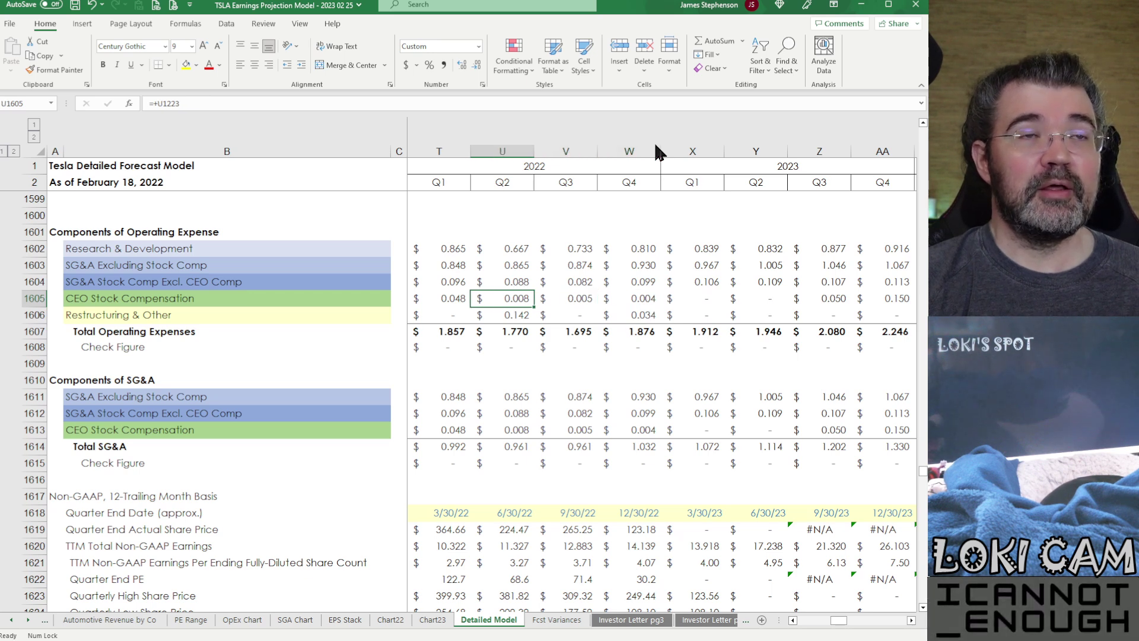
{"action": "key", "text": "Right"}
{"action": "key", "text": "Right"}
{"action": "key", "text": "Right"}
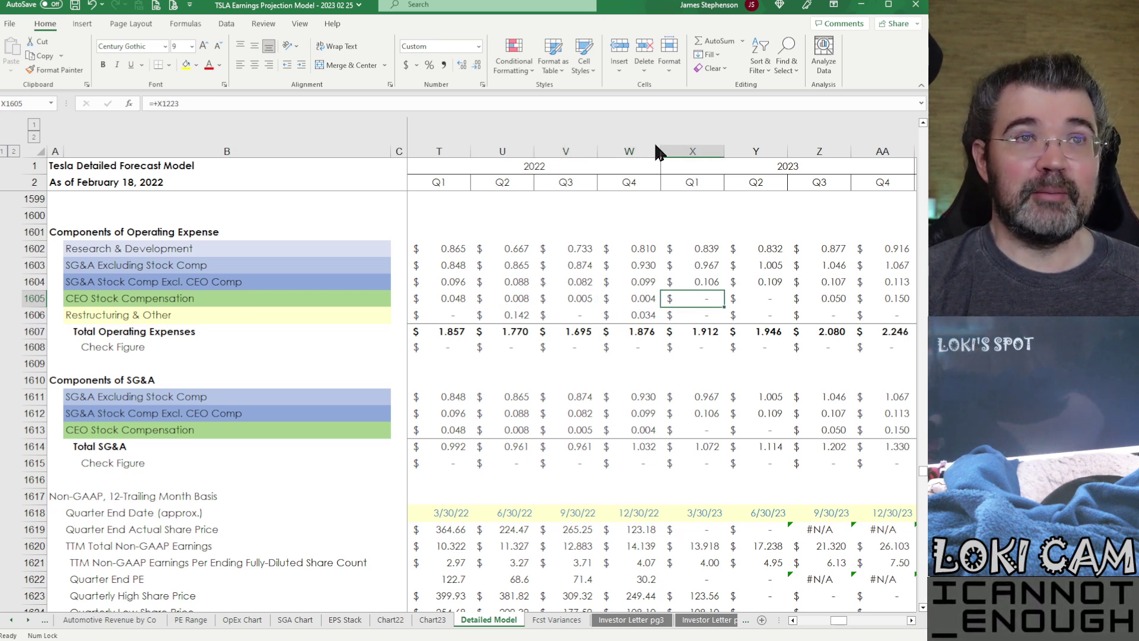
{"action": "key", "text": "shift+Right"}
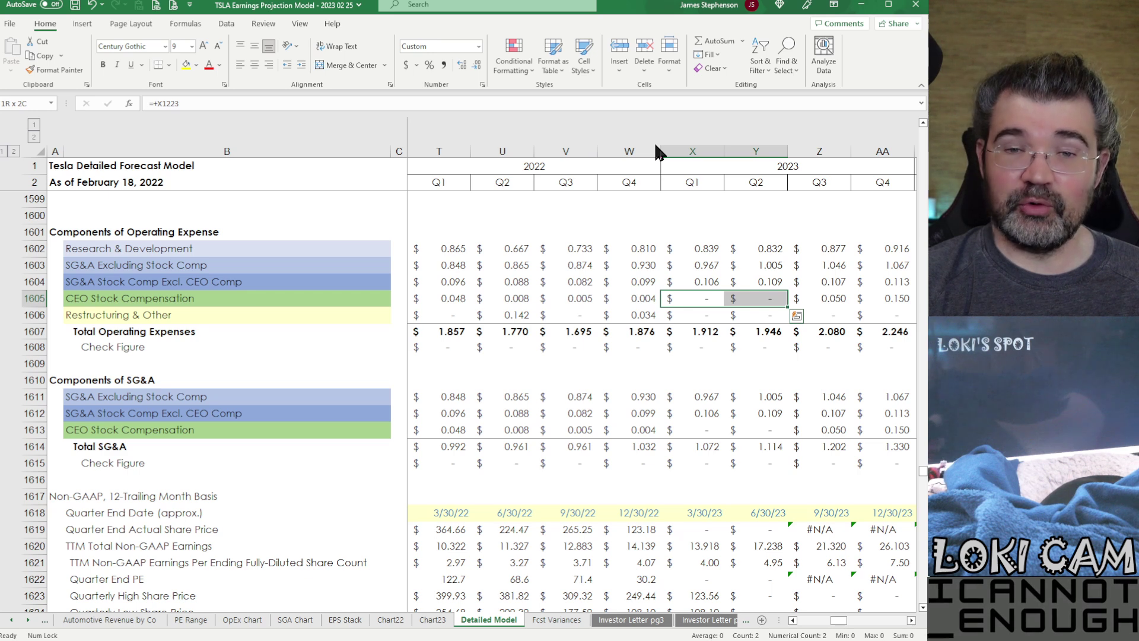
{"action": "key", "text": "Right"}
{"action": "key", "text": "Right"}
{"action": "key", "text": "Right"}
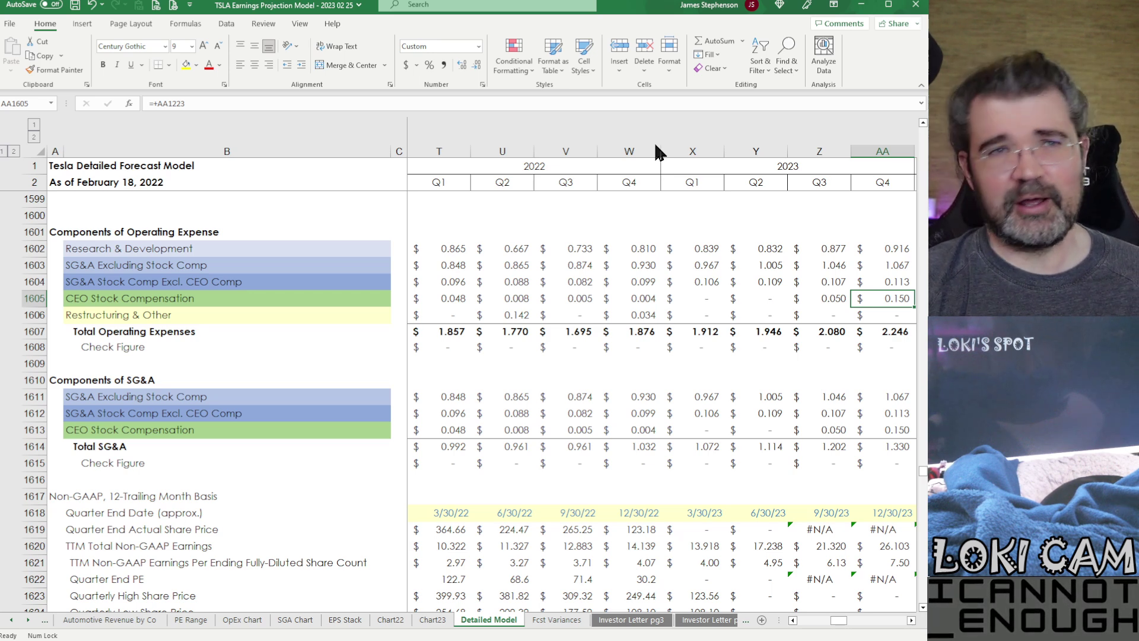
{"action": "key", "text": "Left"}
{"action": "key", "text": "Left"}
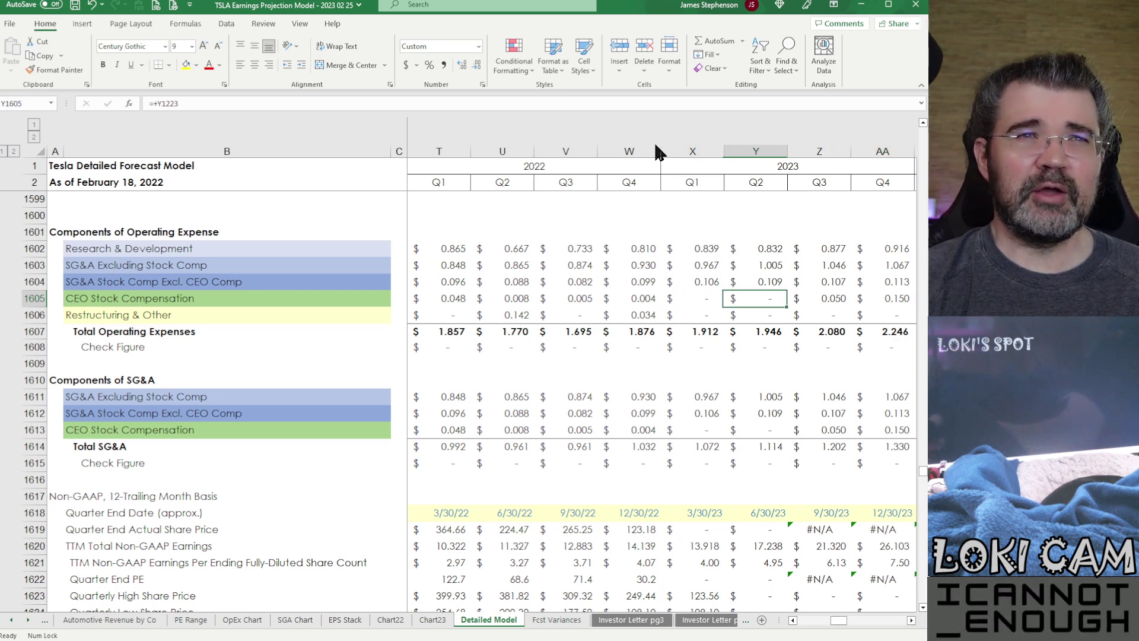
{"action": "key", "text": "Right"}
{"action": "key", "text": "Right"}
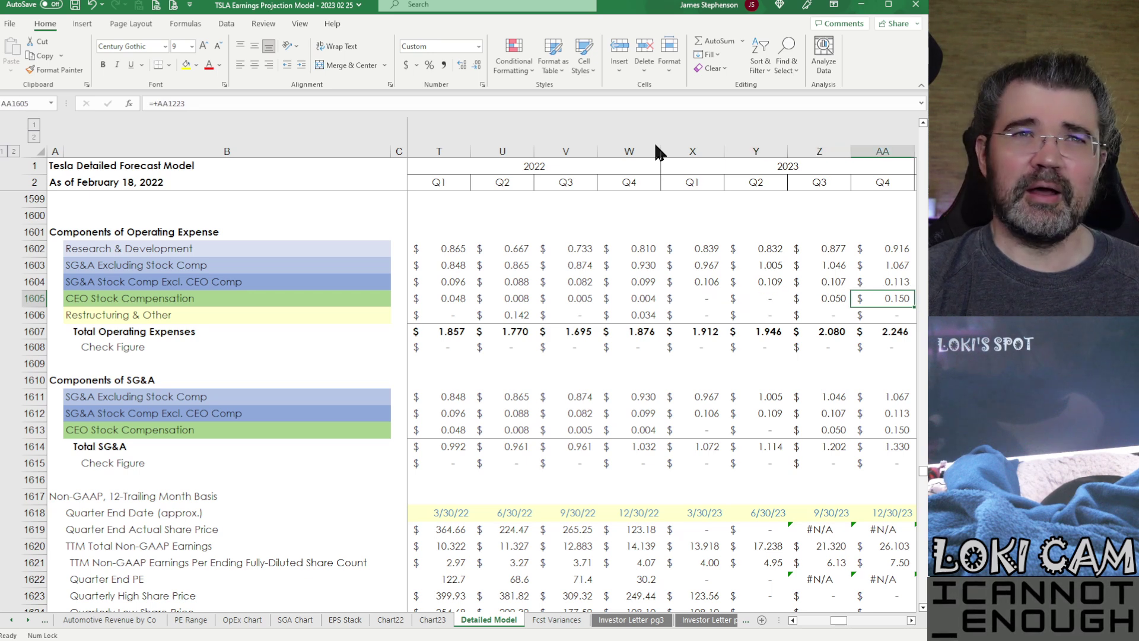
{"action": "key", "text": "Down"}
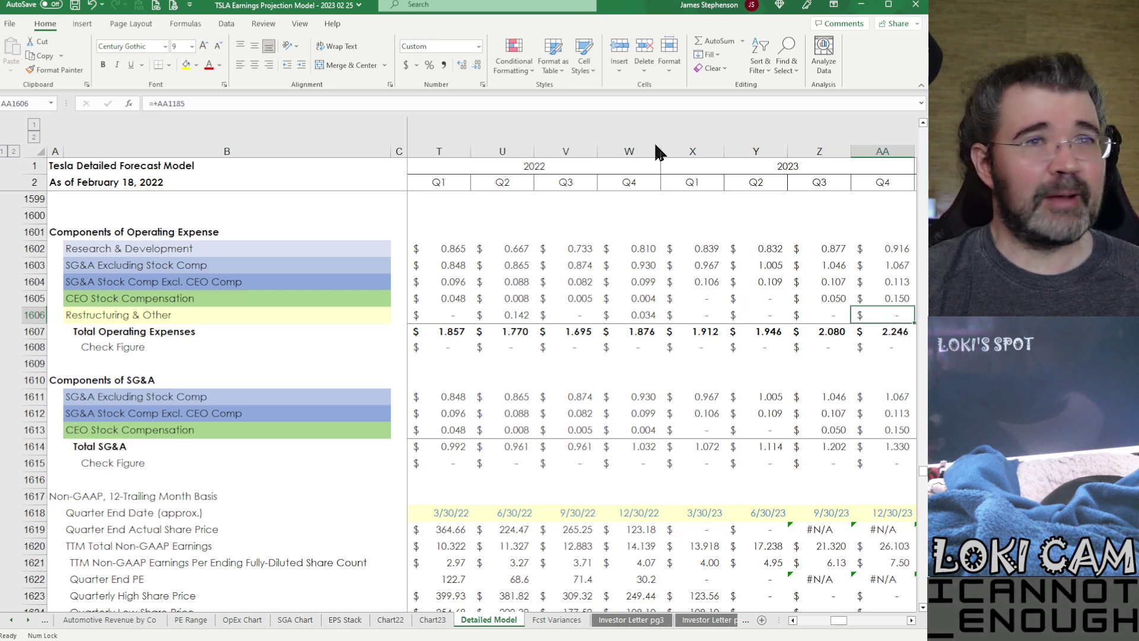
{"action": "key", "text": "Left"}
{"action": "key", "text": "Left"}
{"action": "key", "text": "Left"}
{"action": "key", "text": "Left"}
{"action": "key", "text": "Left"}
{"action": "key", "text": "Left"}
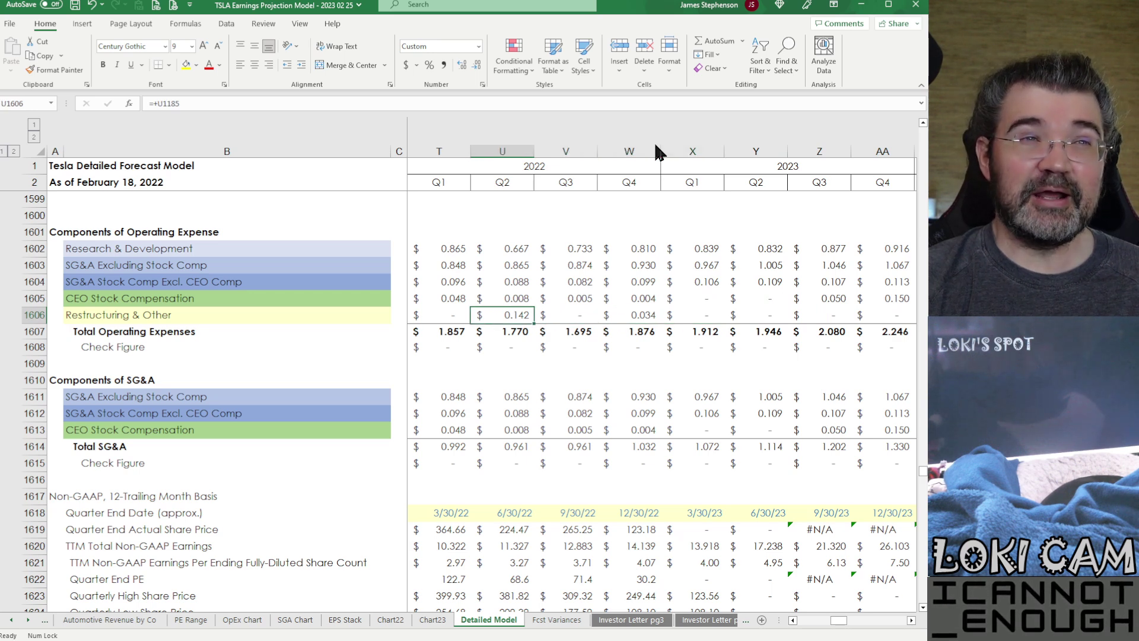
{"action": "key", "text": "Right"}
{"action": "key", "text": "Right"}
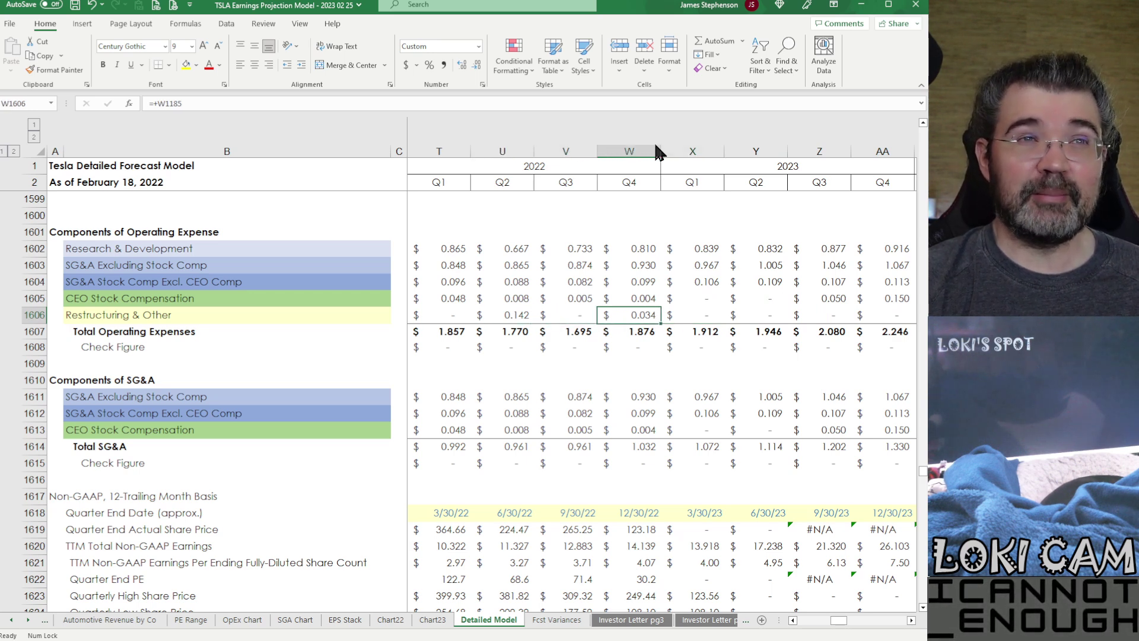
{"action": "key", "text": "Left"}
{"action": "key", "text": "Left"}
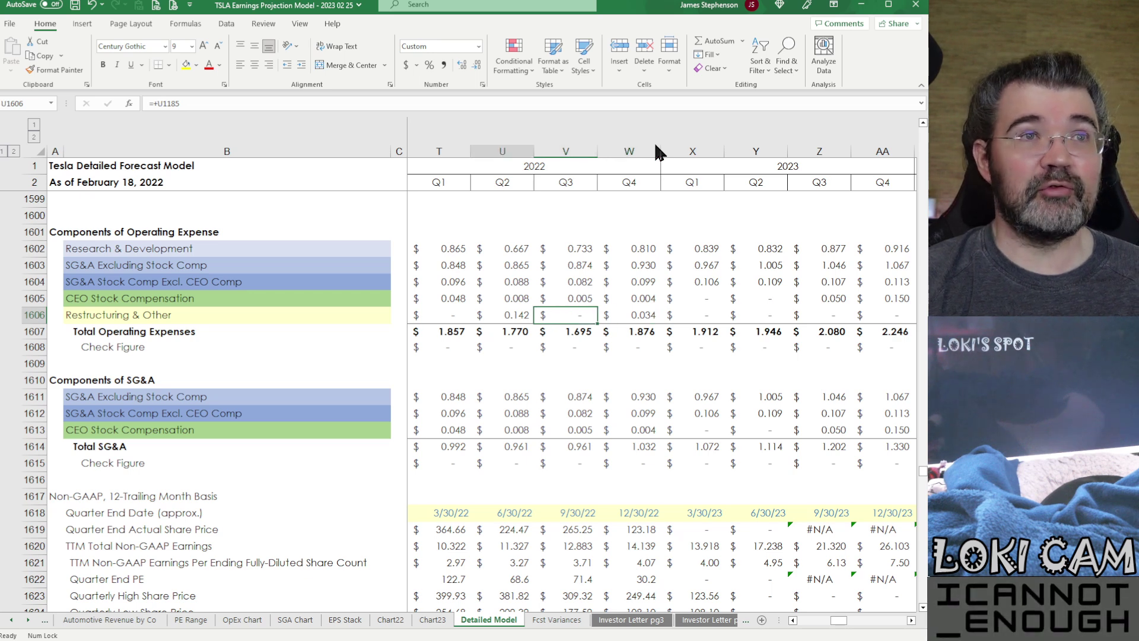
{"action": "key", "text": "Right"}
{"action": "key", "text": "Right"}
{"action": "key", "text": "Right"}
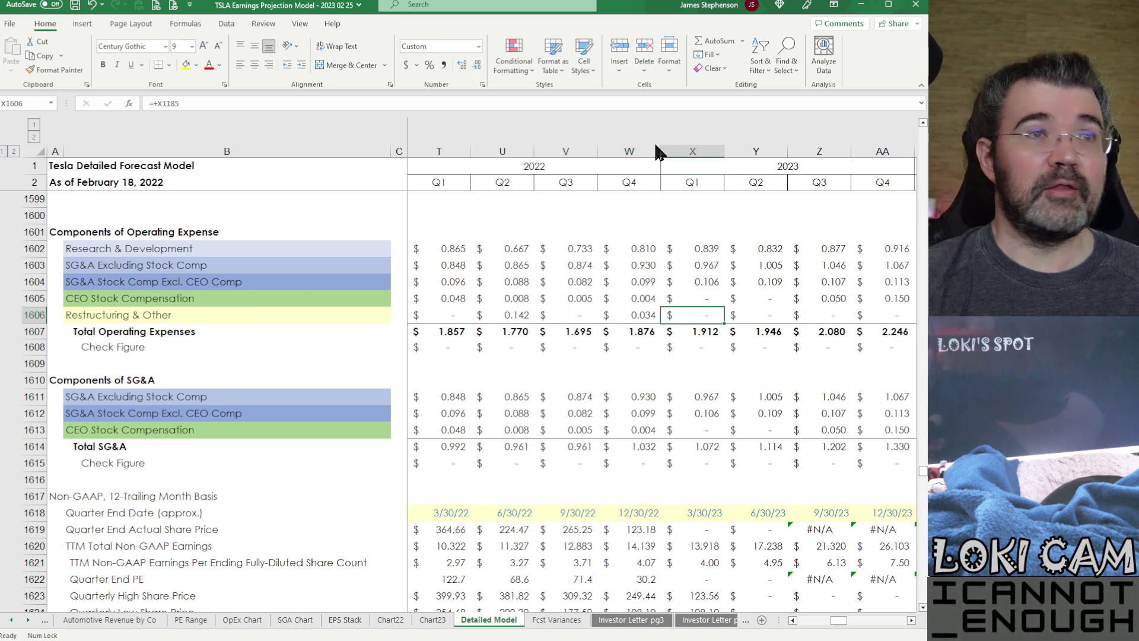
{"action": "key", "text": "Down"}
{"action": "key", "text": "Down"}
{"action": "key", "text": "Up"}
{"action": "key", "text": "Right"}
{"action": "key", "text": "Right"}
{"action": "key", "text": "Right"}
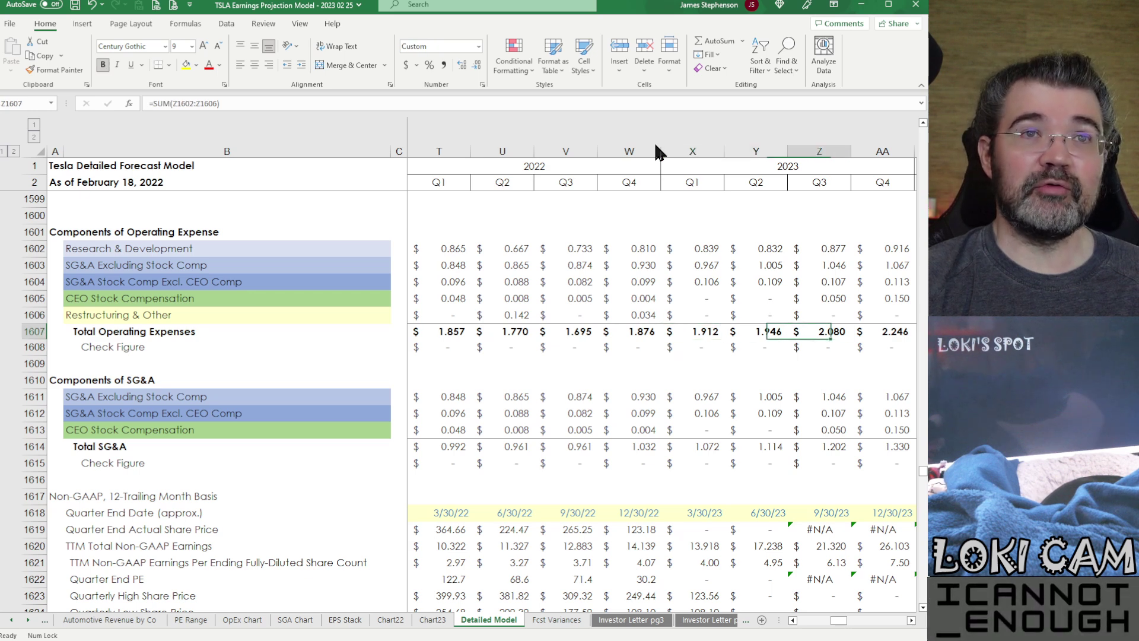
{"action": "key", "text": "Down"}
{"action": "key", "text": "Down"}
{"action": "key", "text": "Down"}
{"action": "key", "text": "Down"}
{"action": "key", "text": "Down"}
{"action": "key", "text": "Down"}
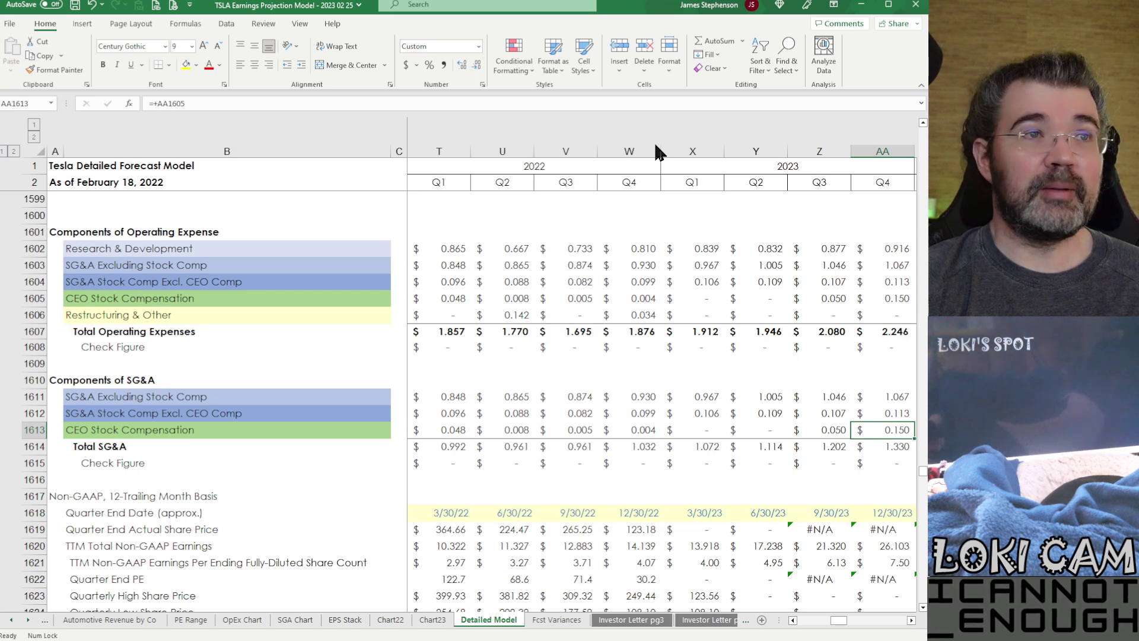
{"action": "key", "text": "Left"}
{"action": "key", "text": "Left"}
{"action": "key", "text": "Left"}
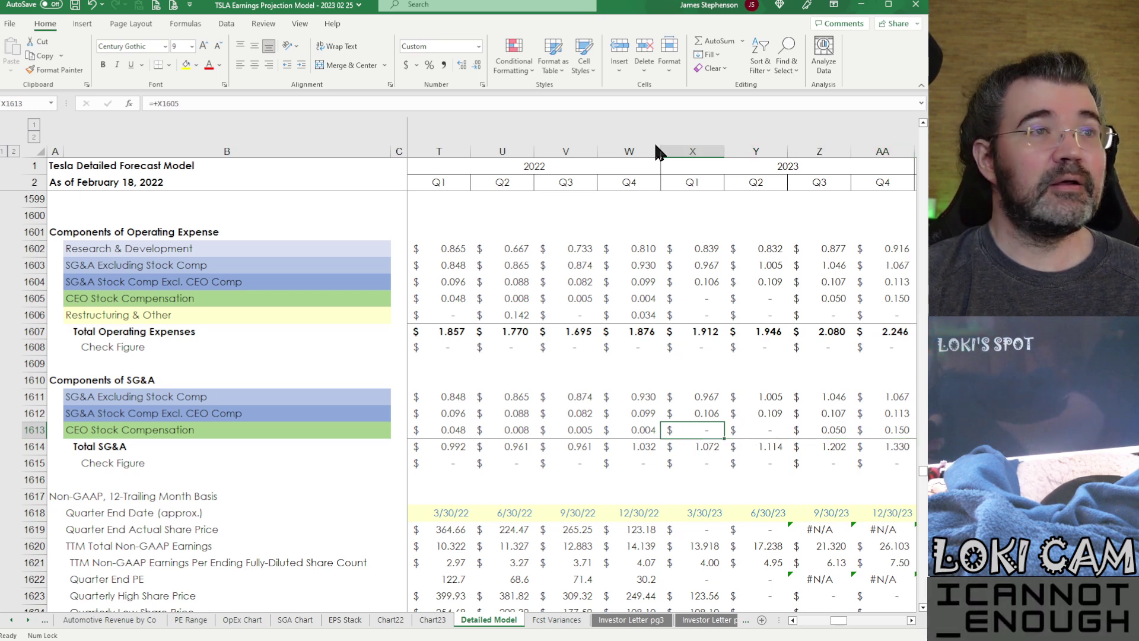
{"action": "key", "text": "Left"}
{"action": "key", "text": "Left"}
{"action": "key", "text": "Left"}
{"action": "key", "text": "Left"}
{"action": "key", "text": "Right"}
{"action": "key", "text": "Right"}
{"action": "key", "text": "Right"}
{"action": "key", "text": "Right"}
{"action": "key", "text": "Up"}
{"action": "key", "text": "Up"}
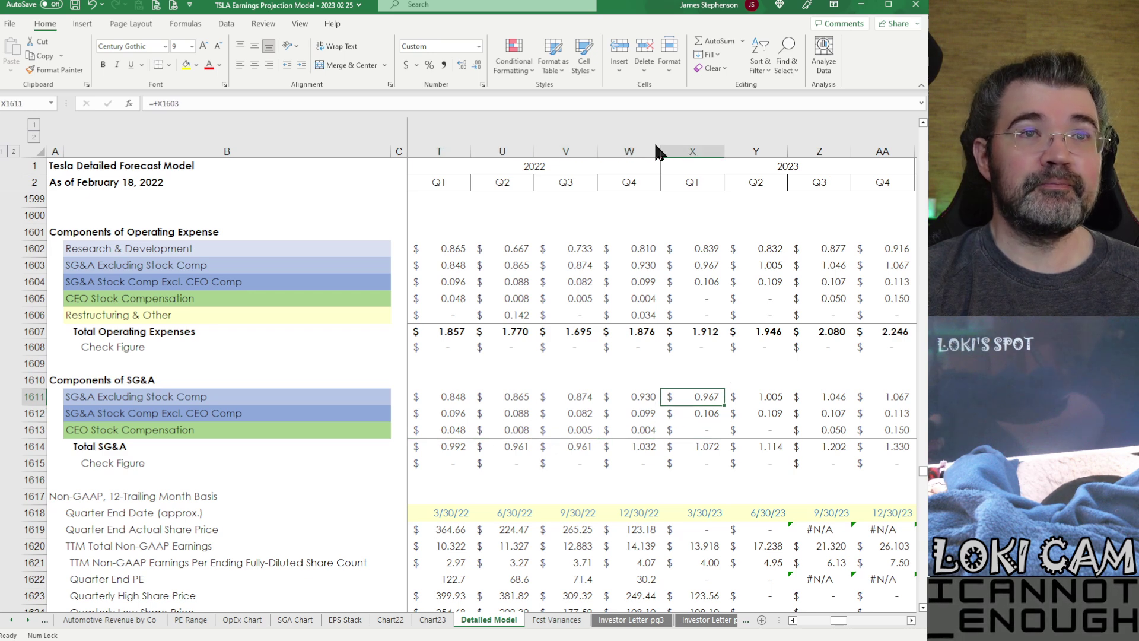
{"action": "key", "text": "Down"}
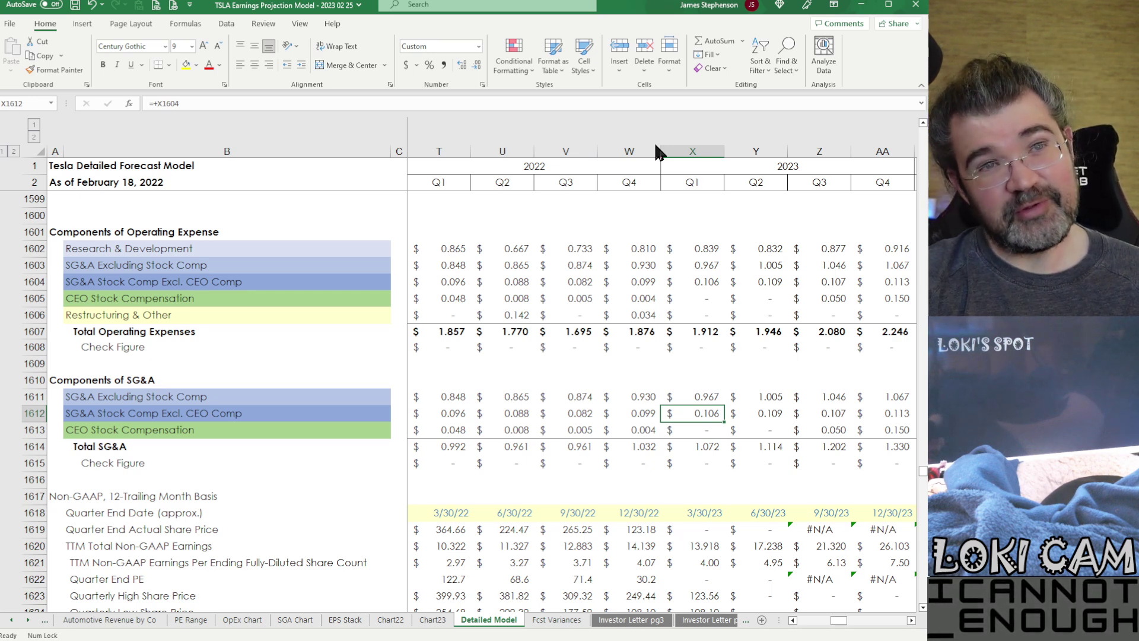
{"action": "key", "text": "Left"}
{"action": "key", "text": "Left"}
{"action": "key", "text": "Left"}
{"action": "key", "text": "Left"}
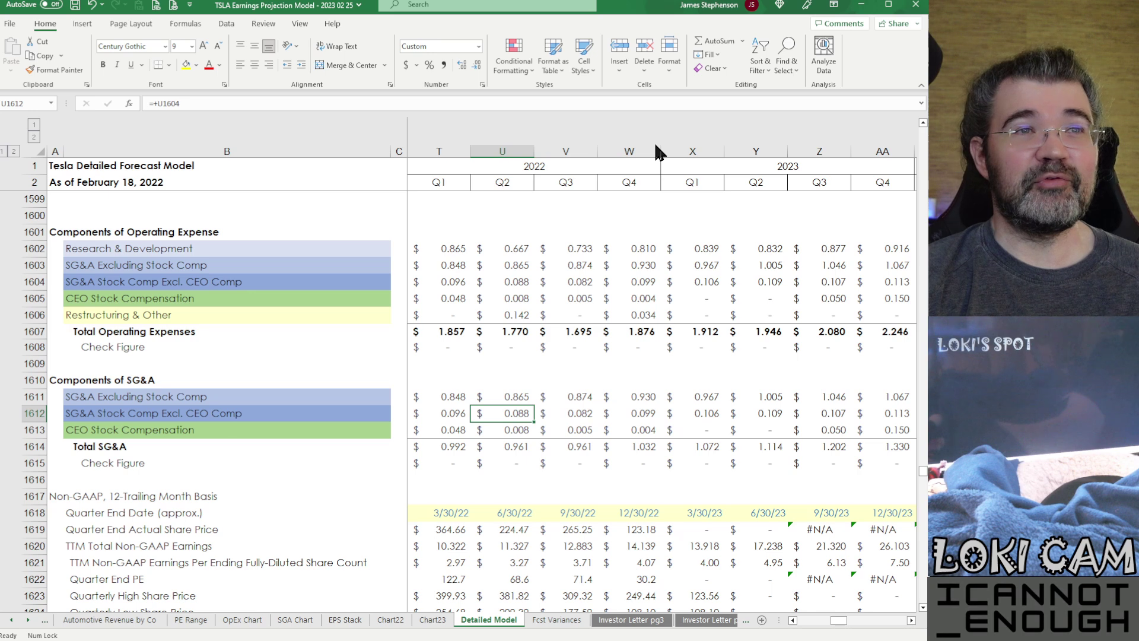
{"action": "key", "text": "Right"}
{"action": "key", "text": "Right"}
{"action": "key", "text": "Right"}
{"action": "key", "text": "Right"}
{"action": "key", "text": "Up"}
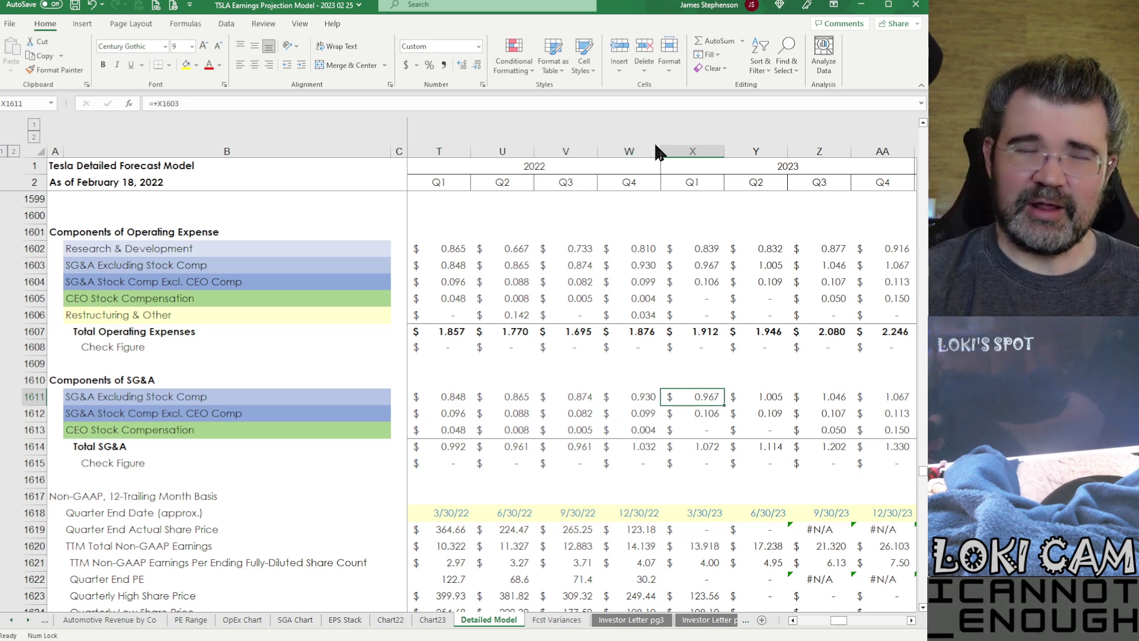
{"action": "key", "text": "Left"}
{"action": "key", "text": "Left"}
{"action": "key", "text": "Left"}
{"action": "key", "text": "Right"}
{"action": "key", "text": "Right"}
{"action": "key", "text": "Right"}
{"action": "key", "text": "Right"}
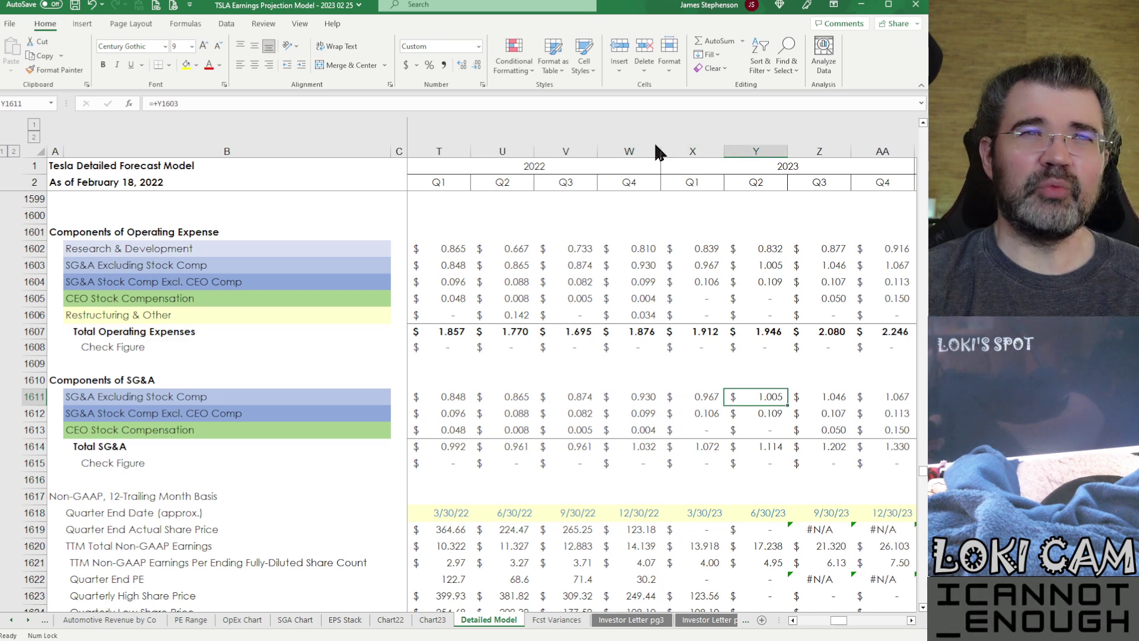
{"action": "key", "text": "Down"}
{"action": "key", "text": "Down"}
{"action": "key", "text": "Down"}
{"action": "key", "text": "Down"}
{"action": "key", "text": "Down"}
{"action": "key", "text": "Down"}
{"action": "key", "text": "Down"}
{"action": "key", "text": "Down"}
{"action": "key", "text": "Down"}
{"action": "key", "text": "Down"}
{"action": "key", "text": "Down"}
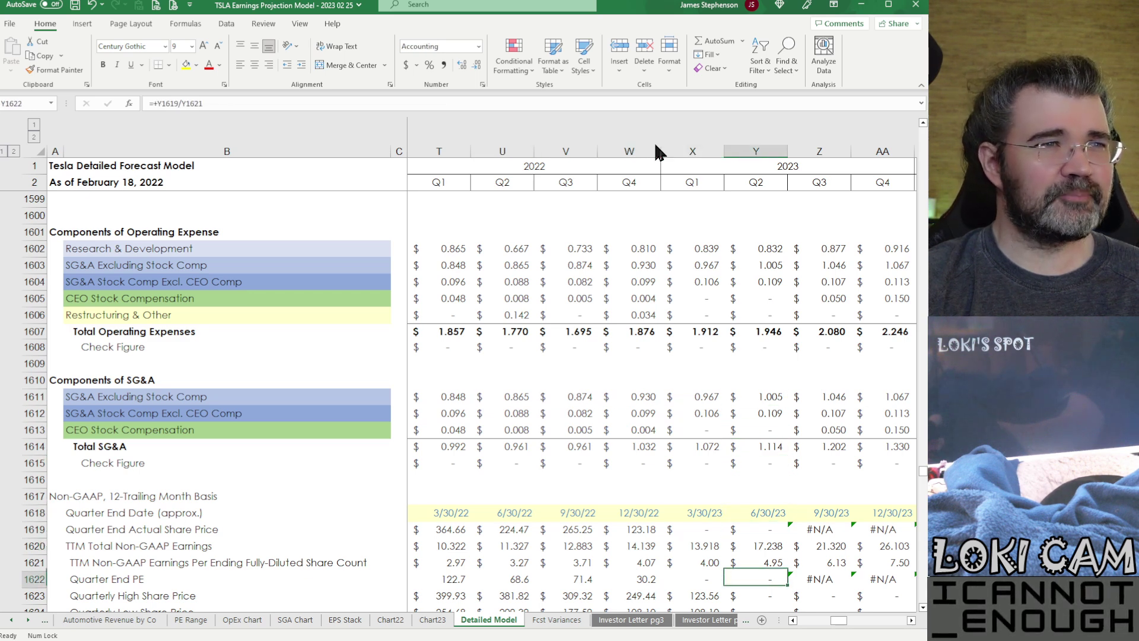
{"action": "key", "text": "Down"}
{"action": "key", "text": "Down"}
{"action": "key", "text": "Down"}
{"action": "key", "text": "Down"}
{"action": "key", "text": "Down"}
{"action": "key", "text": "Down"}
{"action": "key", "text": "Down"}
{"action": "key", "text": "Down"}
{"action": "key", "text": "Down"}
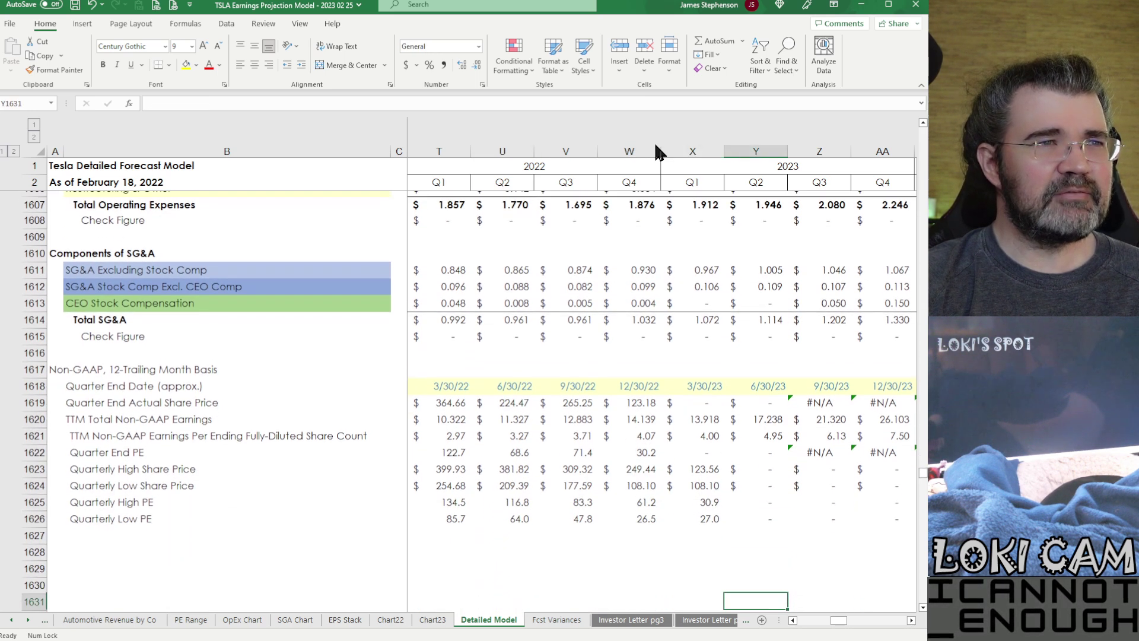
{"action": "key", "text": "Down"}
{"action": "key", "text": "Down"}
{"action": "key", "text": "Down"}
{"action": "key", "text": "Down"}
{"action": "key", "text": "Down"}
{"action": "key", "text": "Down"}
{"action": "key", "text": "Down"}
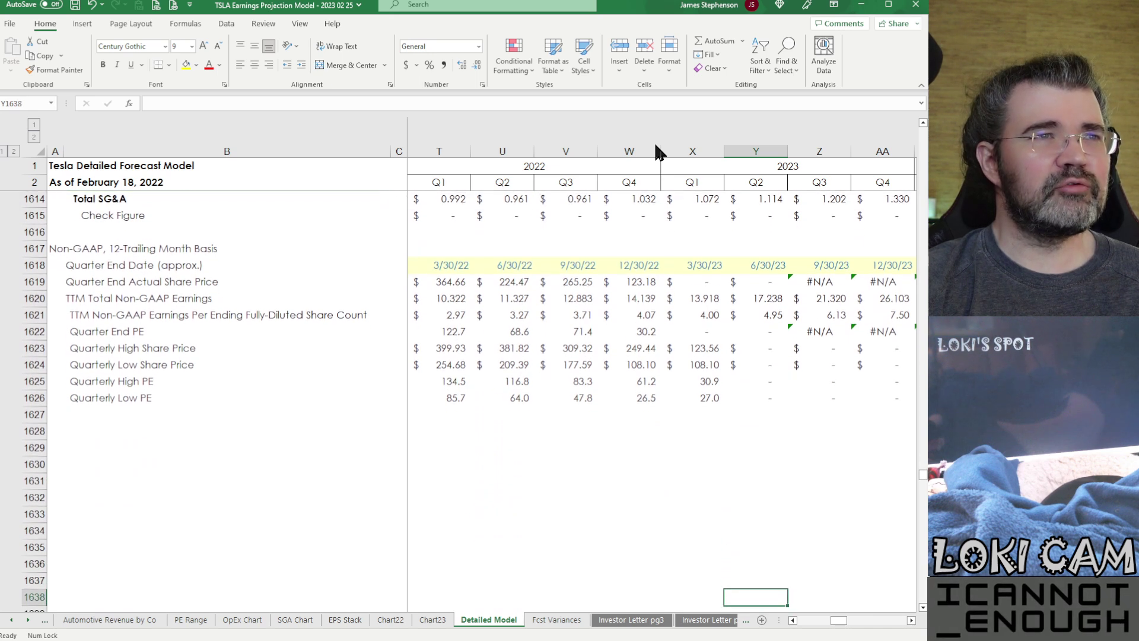
{"action": "key", "text": "Up"}
{"action": "key", "text": "Up"}
{"action": "key", "text": "Up"}
{"action": "key", "text": "Up"}
{"action": "key", "text": "Up"}
{"action": "key", "text": "Up"}
{"action": "key", "text": "Up"}
{"action": "key", "text": "Up"}
{"action": "key", "text": "Up"}
{"action": "key", "text": "Up"}
{"action": "key", "text": "Up"}
{"action": "key", "text": "Up"}
{"action": "key", "text": "Up"}
{"action": "key", "text": "Up"}
{"action": "key", "text": "Up"}
{"action": "key", "text": "Up"}
{"action": "key", "text": "Up"}
{"action": "key", "text": "Up"}
{"action": "key", "text": "Up"}
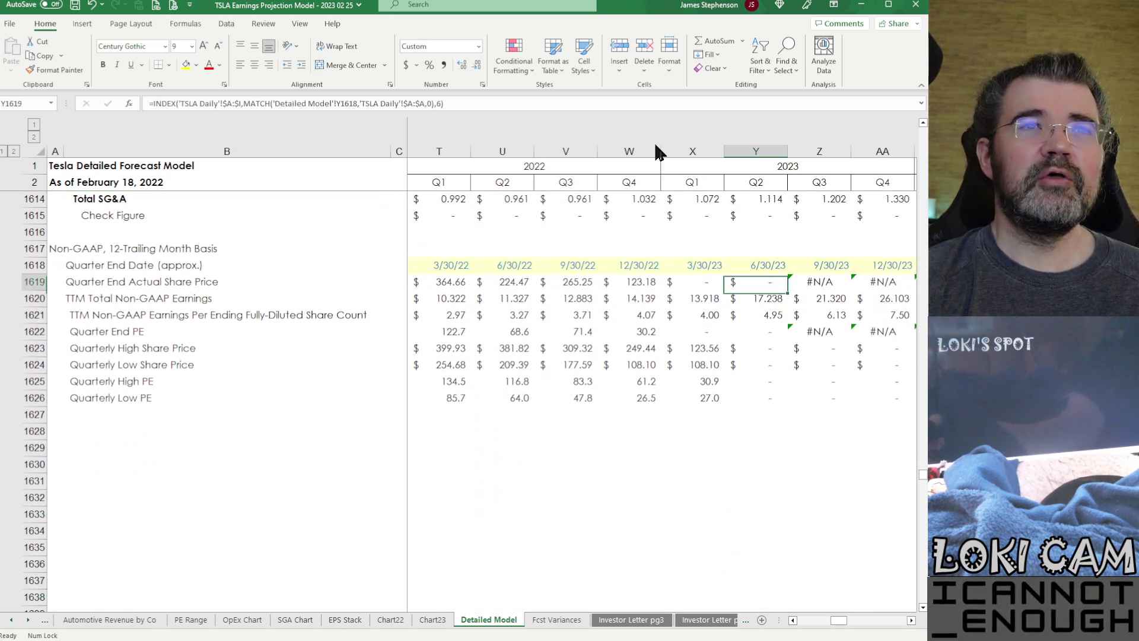
{"action": "key", "text": "Up"}
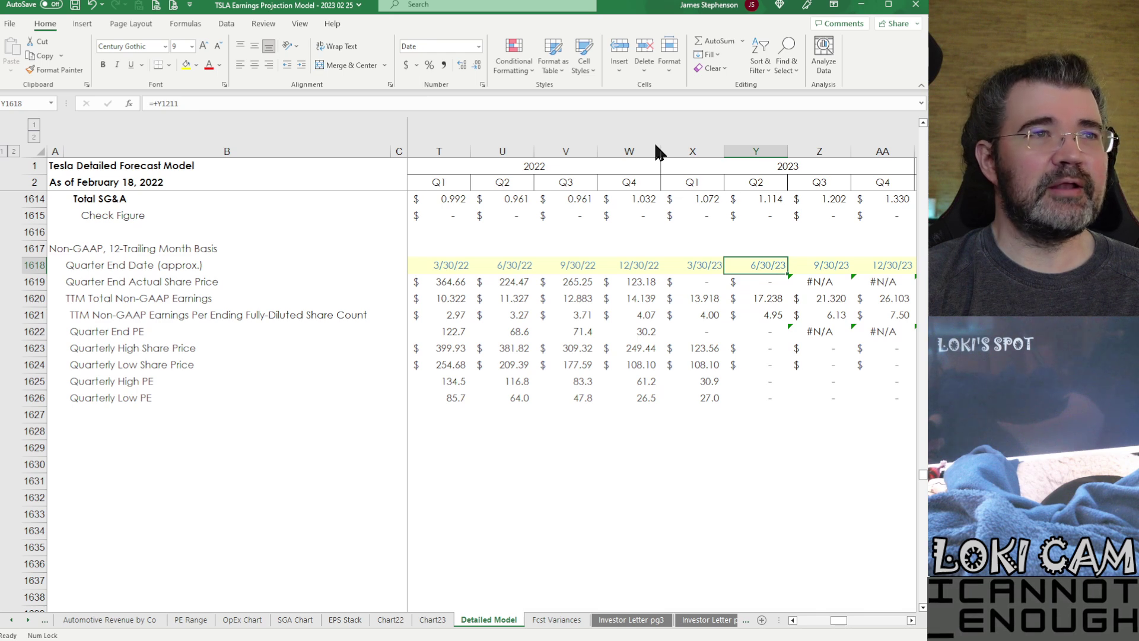
{"action": "key", "text": "Left"}
{"action": "key", "text": "Left"}
{"action": "key", "text": "Down"}
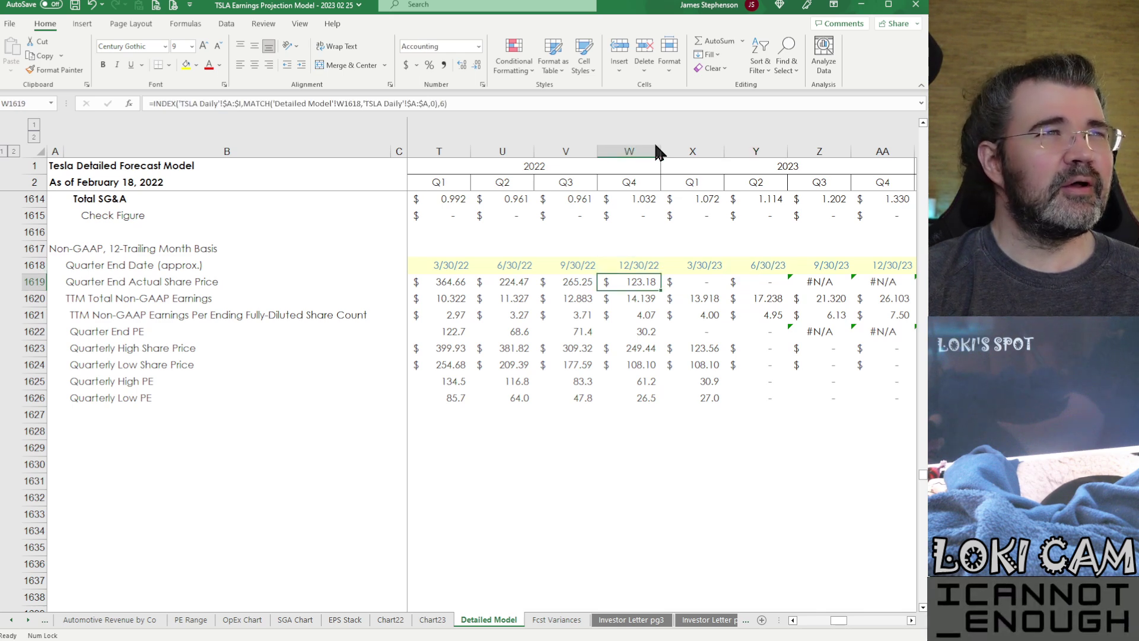
{"action": "key", "text": "Left"}
{"action": "key", "text": "Left"}
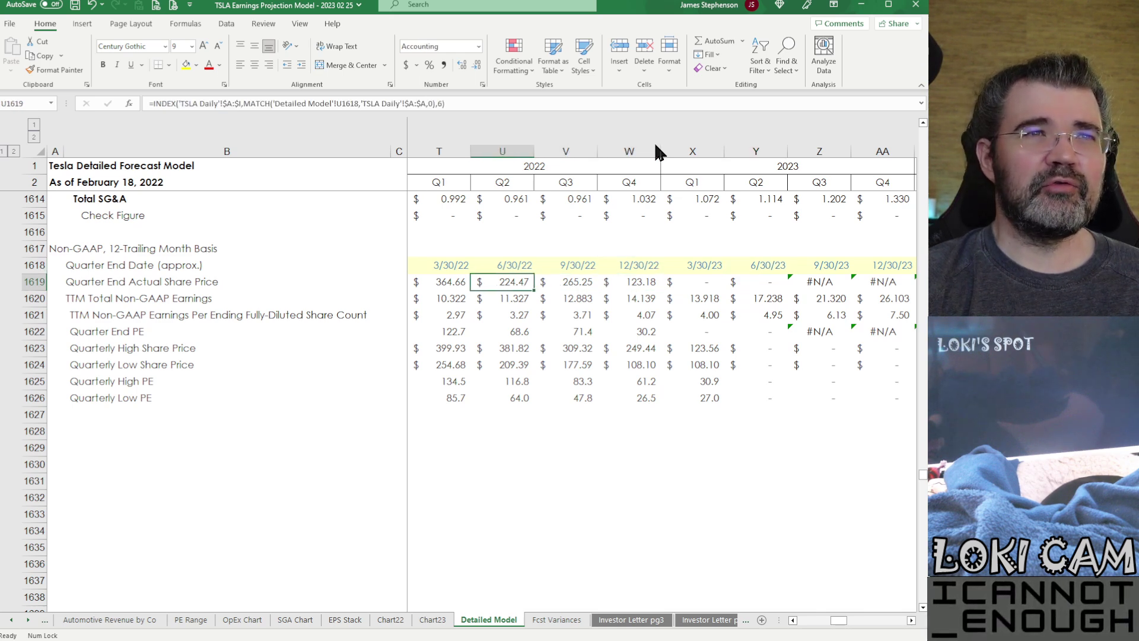
{"action": "key", "text": "Right"}
{"action": "key", "text": "Right"}
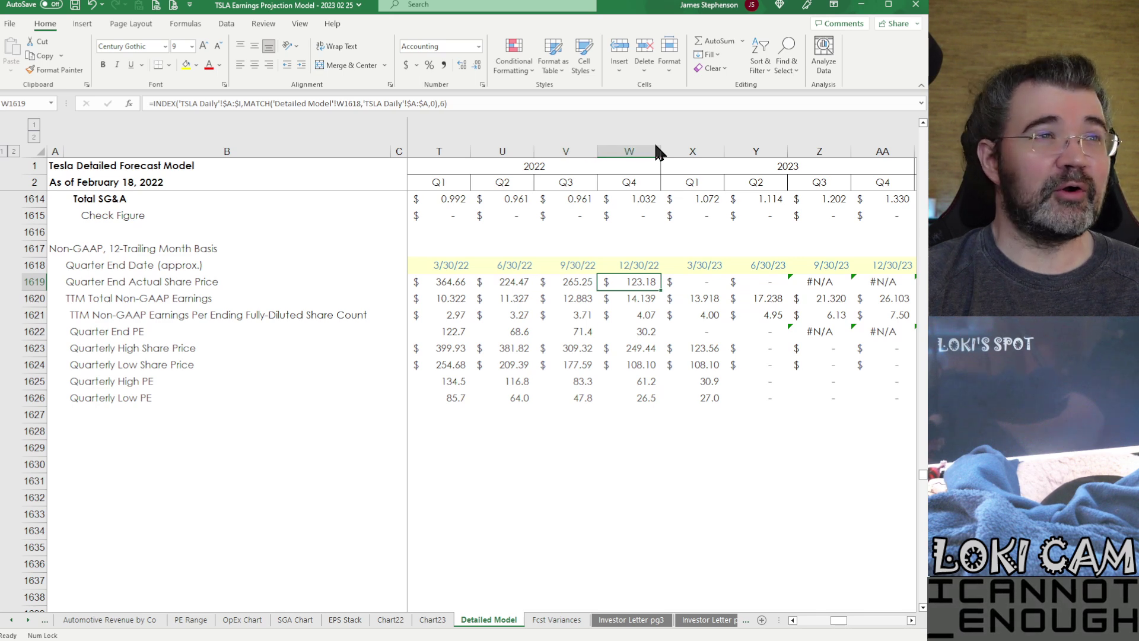
{"action": "key", "text": "Right"}
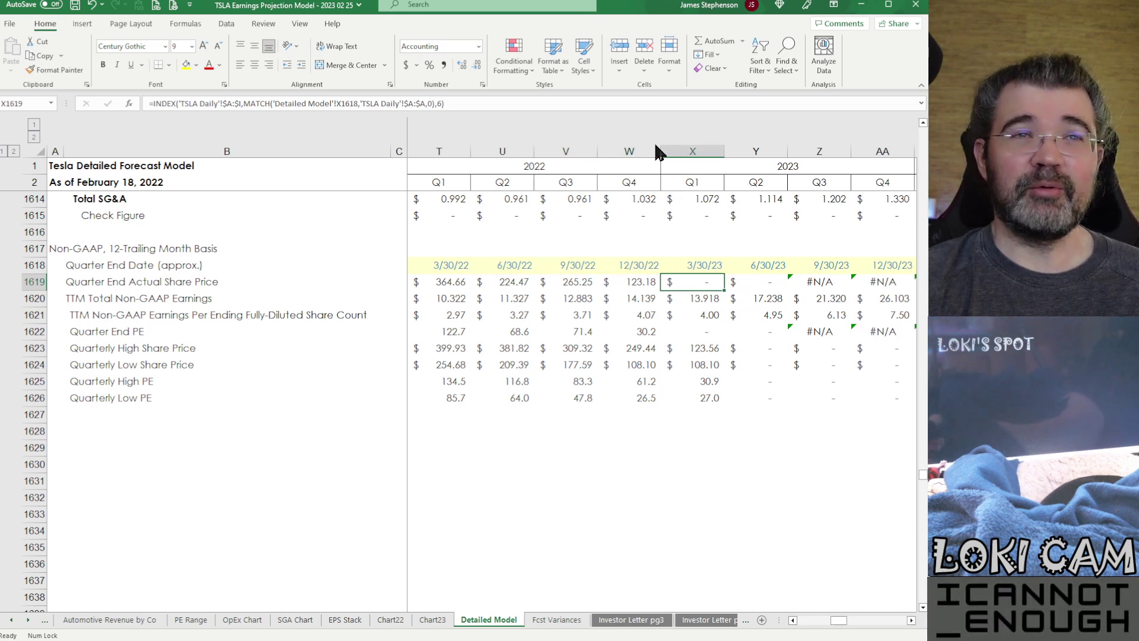
{"action": "key", "text": "Right"}
{"action": "key", "text": "Right"}
{"action": "key", "text": "Left"}
{"action": "key", "text": "Left"}
{"action": "key", "text": "Down"}
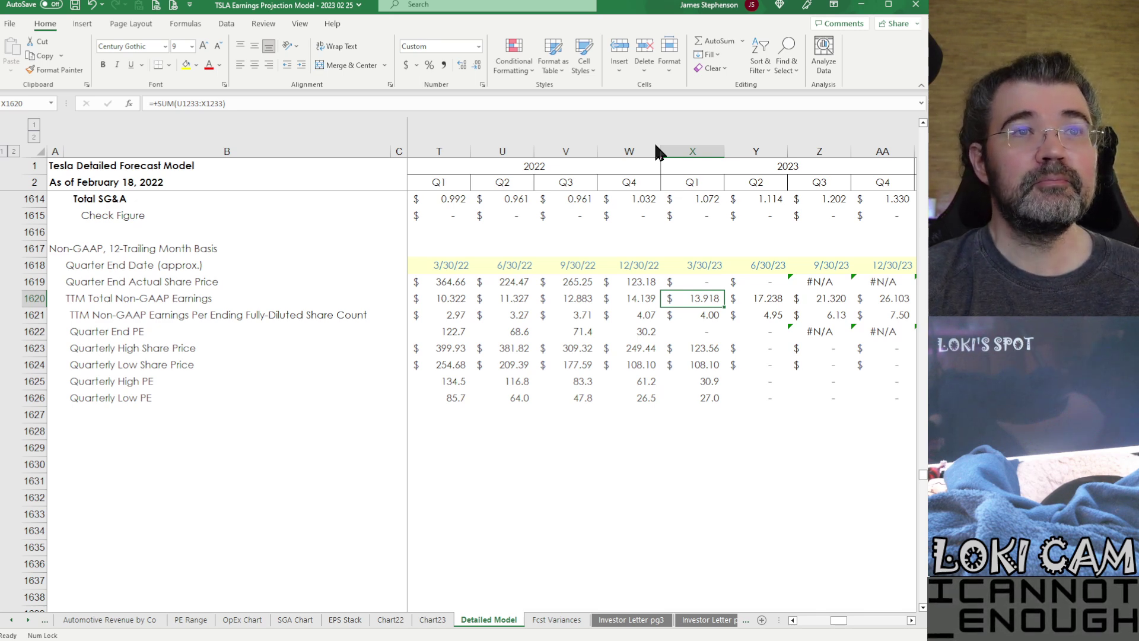
{"action": "key", "text": "Down"}
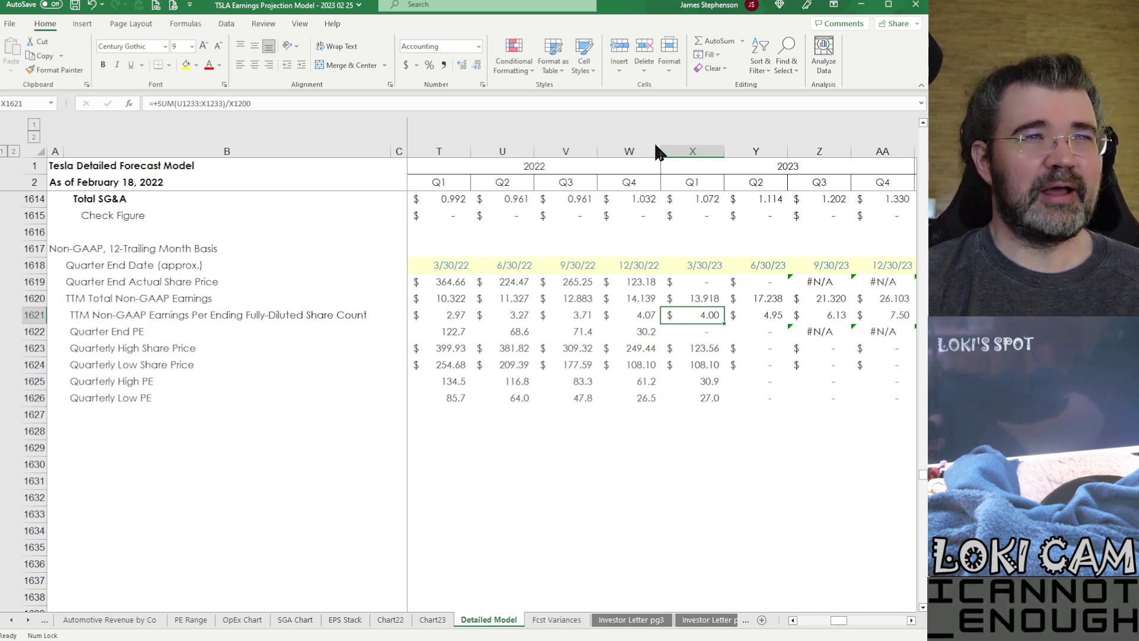
{"action": "key", "text": "Left"}
{"action": "key", "text": "Left"}
{"action": "key", "text": "Left"}
{"action": "key", "text": "Left"}
{"action": "key", "text": "Right"}
{"action": "key", "text": "Right"}
{"action": "key", "text": "Right"}
{"action": "key", "text": "Down"}
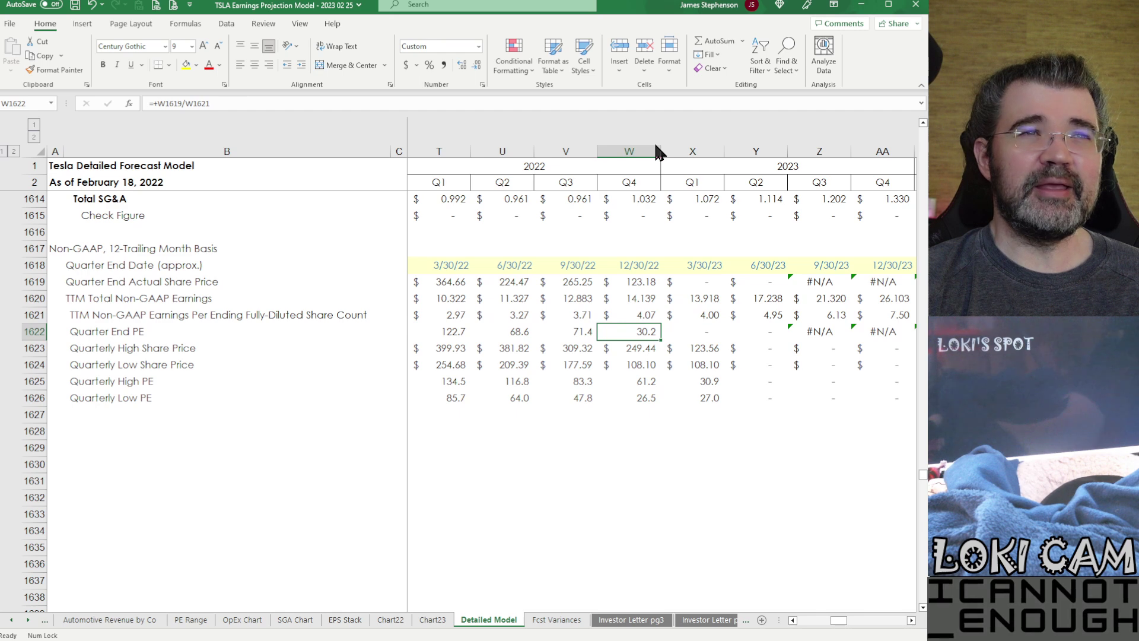
{"action": "key", "text": "Left"}
{"action": "key", "text": "Left"}
{"action": "key", "text": "Left"}
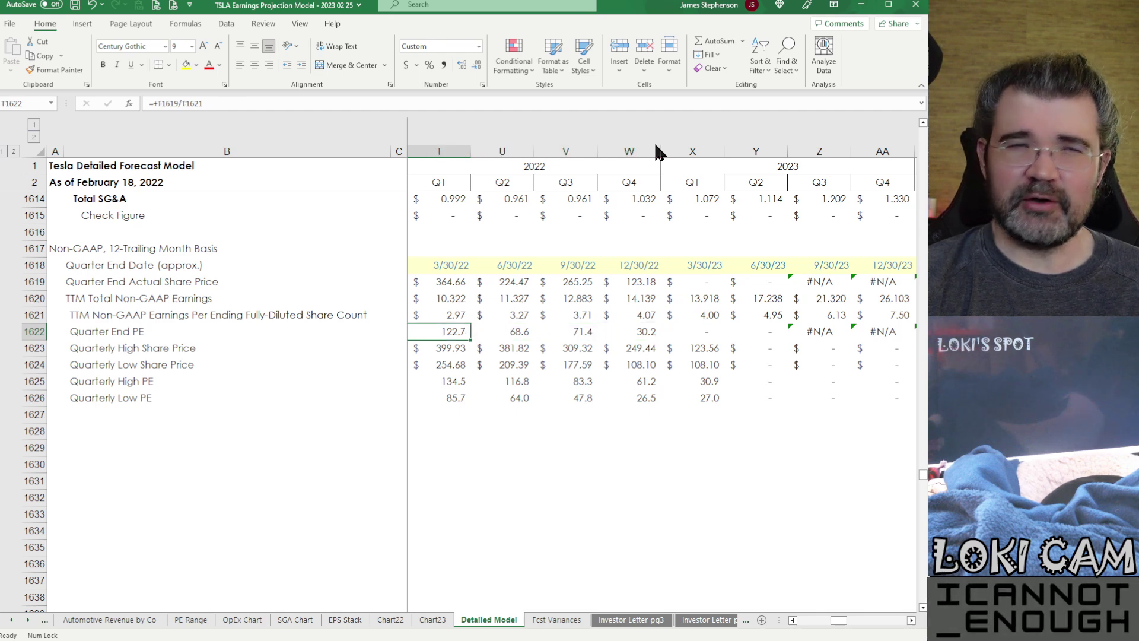
{"action": "key", "text": "Down"}
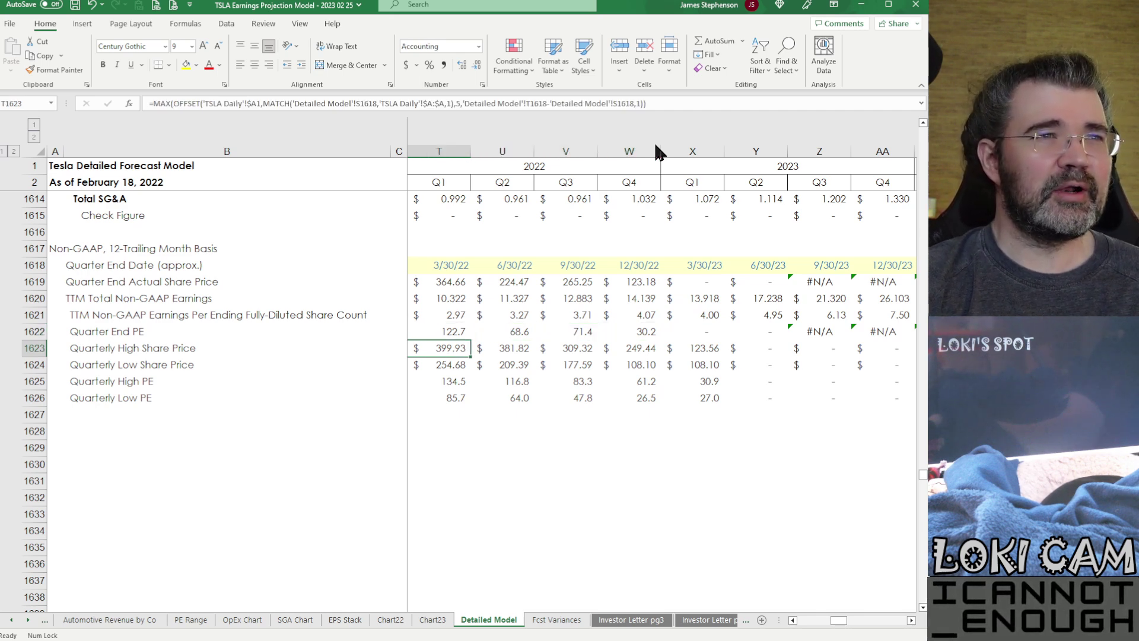
{"action": "key", "text": "Down"}
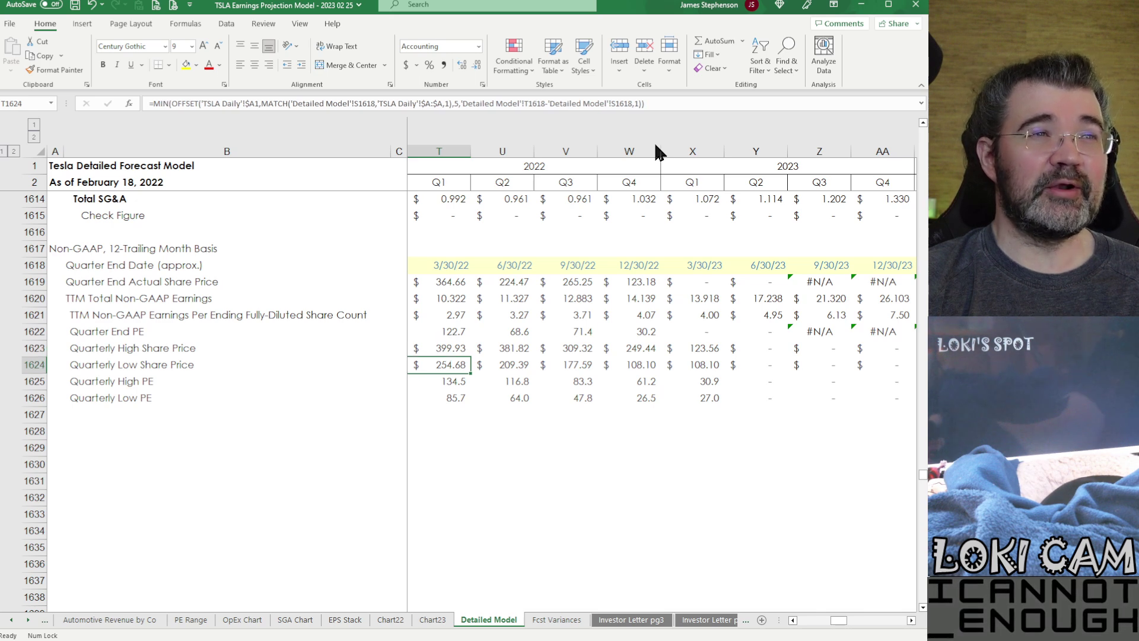
{"action": "key", "text": "Down"}
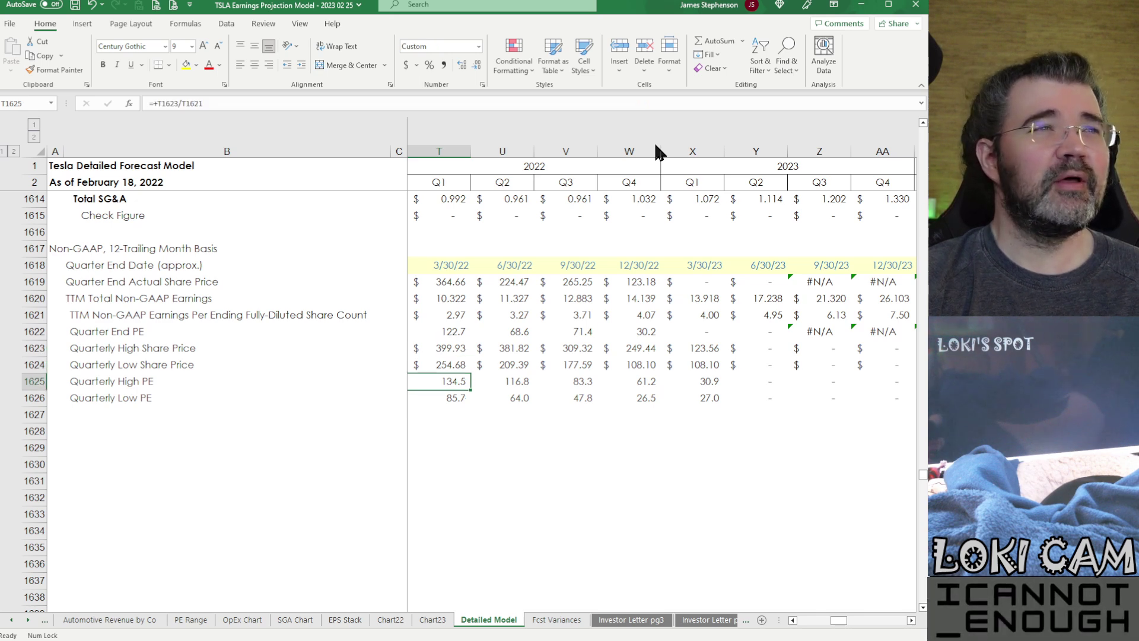
{"action": "key", "text": "Down"}
{"action": "key", "text": "Right"}
{"action": "key", "text": "Right"}
{"action": "key", "text": "Right"}
{"action": "key", "text": "Right"}
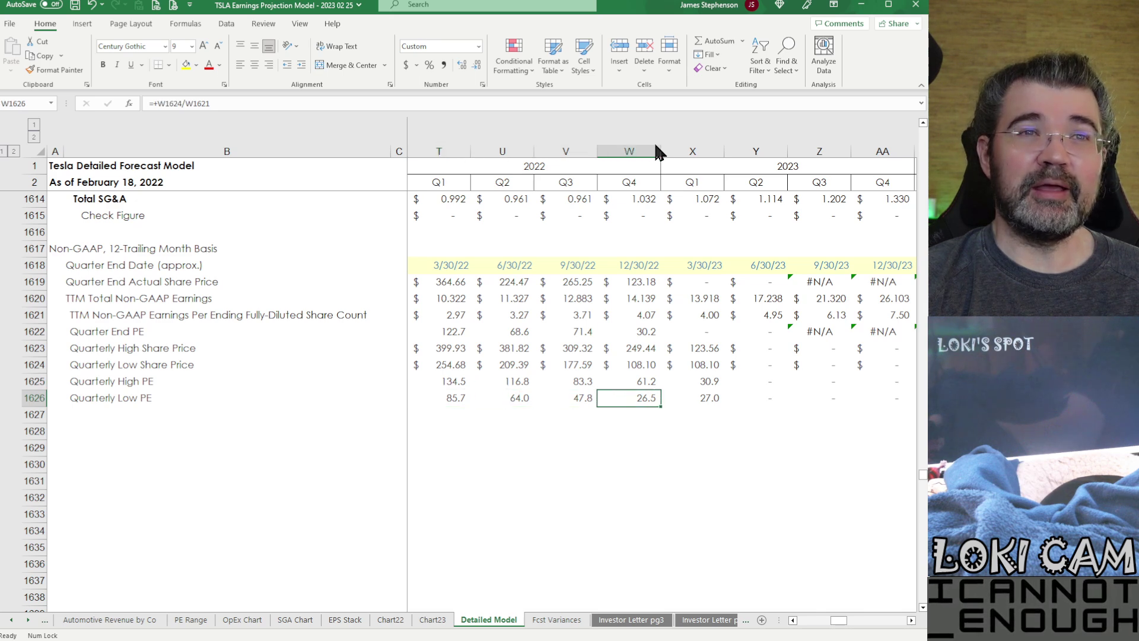
{"action": "key", "text": "Up"}
{"action": "key", "text": "Up"}
{"action": "key", "text": "Up"}
{"action": "key", "text": "Up"}
{"action": "key", "text": "Up"}
{"action": "key", "text": "Up"}
{"action": "key", "text": "Up"}
{"action": "key", "text": "Up"}
{"action": "key", "text": "Down"}
{"action": "key", "text": "Down"}
{"action": "key", "text": "Down"}
{"action": "key", "text": "Down"}
{"action": "key", "text": "Down"}
{"action": "key", "text": "Down"}
{"action": "key", "text": "Down"}
{"action": "key", "text": "Down"}
{"action": "key", "text": "Down"}
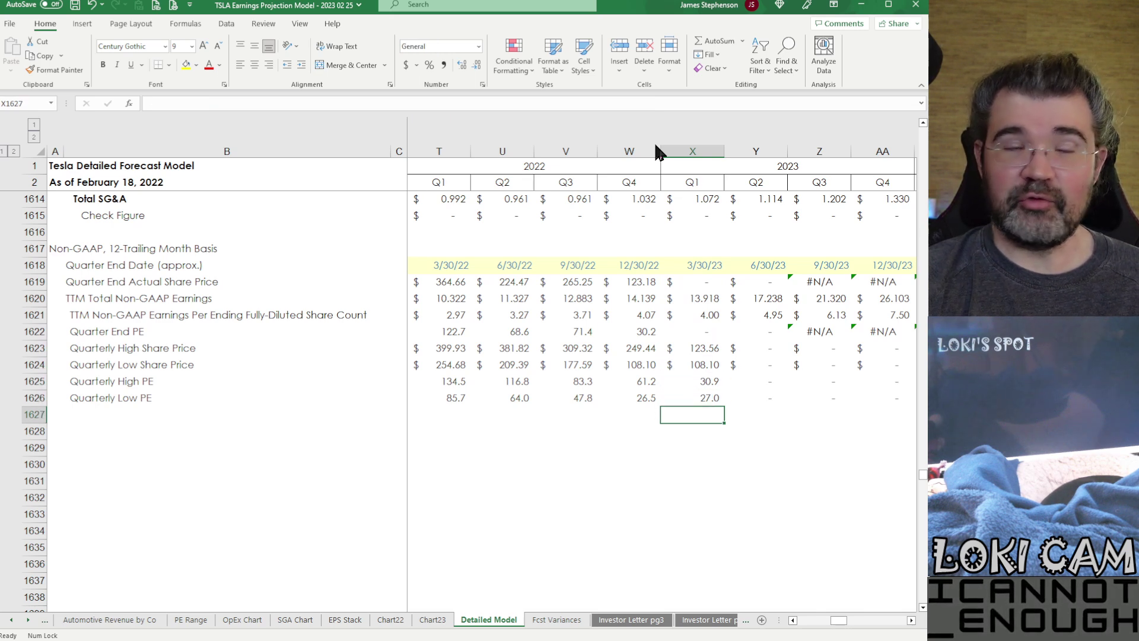
Move down past the empty rows into the Per Diluted Share Section, reaching the interest income row.
{"action": "key", "text": "Down"}
{"action": "key", "text": "Down"}
{"action": "key", "text": "Down"}
{"action": "key", "text": "Down"}
{"action": "key", "text": "Down"}
{"action": "key", "text": "Down"}
{"action": "key", "text": "Down"}
{"action": "key", "text": "Down"}
{"action": "key", "text": "Down"}
{"action": "key", "text": "Down"}
{"action": "key", "text": "Down"}
{"action": "key", "text": "Down"}
{"action": "key", "text": "Down"}
{"action": "key", "text": "Down"}
{"action": "key", "text": "Down"}
{"action": "key", "text": "Down"}
{"action": "key", "text": "Down"}
{"action": "key", "text": "Down"}
{"action": "key", "text": "Down"}
{"action": "key", "text": "Down"}
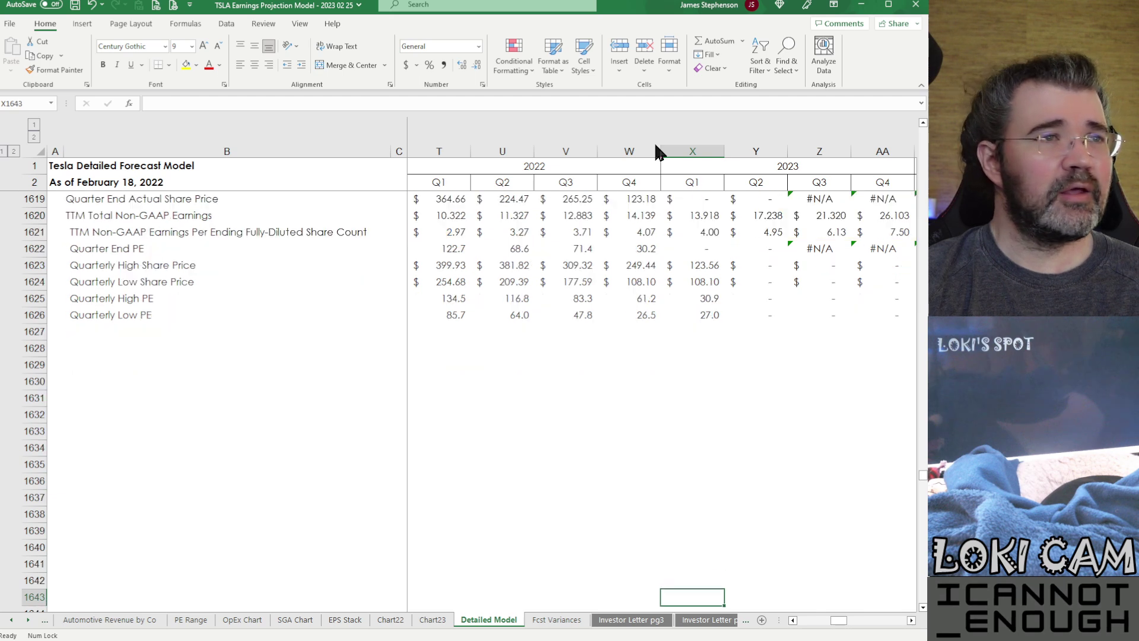
{"action": "key", "text": "Down"}
{"action": "key", "text": "Down"}
{"action": "key", "text": "Down"}
{"action": "key", "text": "Down"}
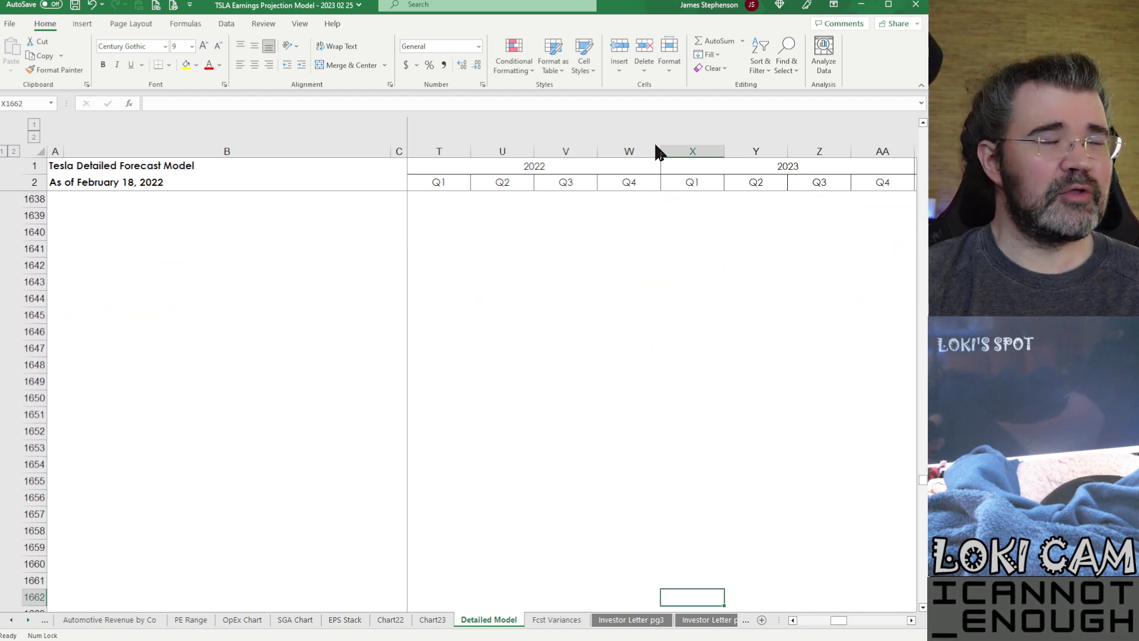
{"action": "key", "text": "Down"}
{"action": "key", "text": "Down"}
{"action": "key", "text": "Down"}
{"action": "key", "text": "Down"}
{"action": "key", "text": "Down"}
{"action": "key", "text": "Down"}
{"action": "key", "text": "Down"}
{"action": "key", "text": "Down"}
{"action": "key", "text": "Down"}
{"action": "key", "text": "Down"}
{"action": "key", "text": "Down"}
{"action": "key", "text": "Down"}
{"action": "key", "text": "Down"}
{"action": "key", "text": "Down"}
{"action": "key", "text": "Down"}
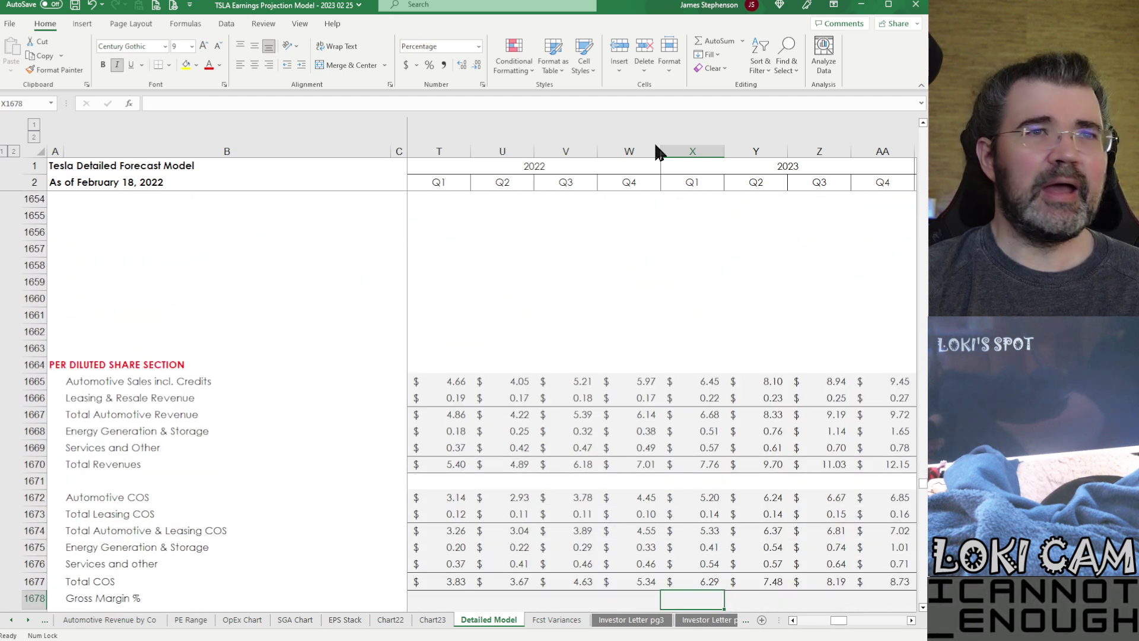
{"action": "key", "text": "Down"}
{"action": "key", "text": "Down"}
{"action": "key", "text": "Down"}
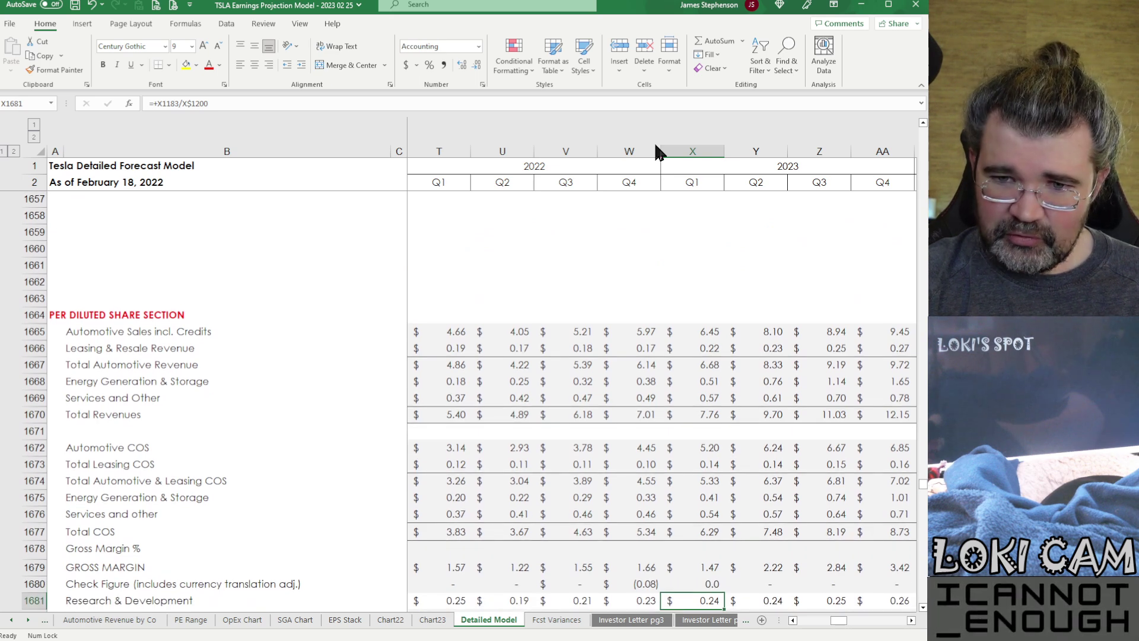
{"action": "key", "text": "Down"}
{"action": "key", "text": "Down"}
{"action": "key", "text": "Down"}
{"action": "key", "text": "Down"}
{"action": "key", "text": "Down"}
{"action": "key", "text": "Down"}
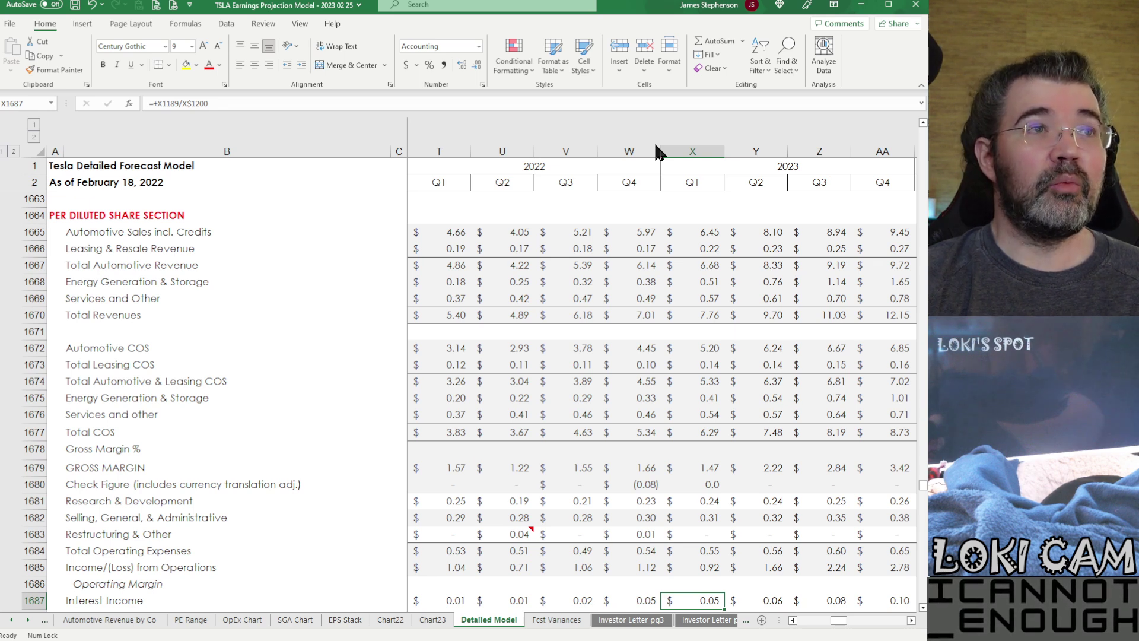
Inspect column X's per-share revenue, COS and operating income formulas, continuing down to the net income rows.
{"action": "key", "text": "Up"}
{"action": "key", "text": "Up"}
{"action": "key", "text": "Up"}
{"action": "key", "text": "Up"}
{"action": "key", "text": "Up"}
{"action": "key", "text": "Up"}
{"action": "key", "text": "Up"}
{"action": "key", "text": "Up"}
{"action": "key", "text": "Up"}
{"action": "key", "text": "Up"}
{"action": "key", "text": "Up"}
{"action": "key", "text": "Up"}
{"action": "key", "text": "Up"}
{"action": "key", "text": "Up"}
{"action": "key", "text": "Up"}
{"action": "key", "text": "Up"}
{"action": "key", "text": "Up"}
{"action": "key", "text": "Up"}
{"action": "key", "text": "Up"}
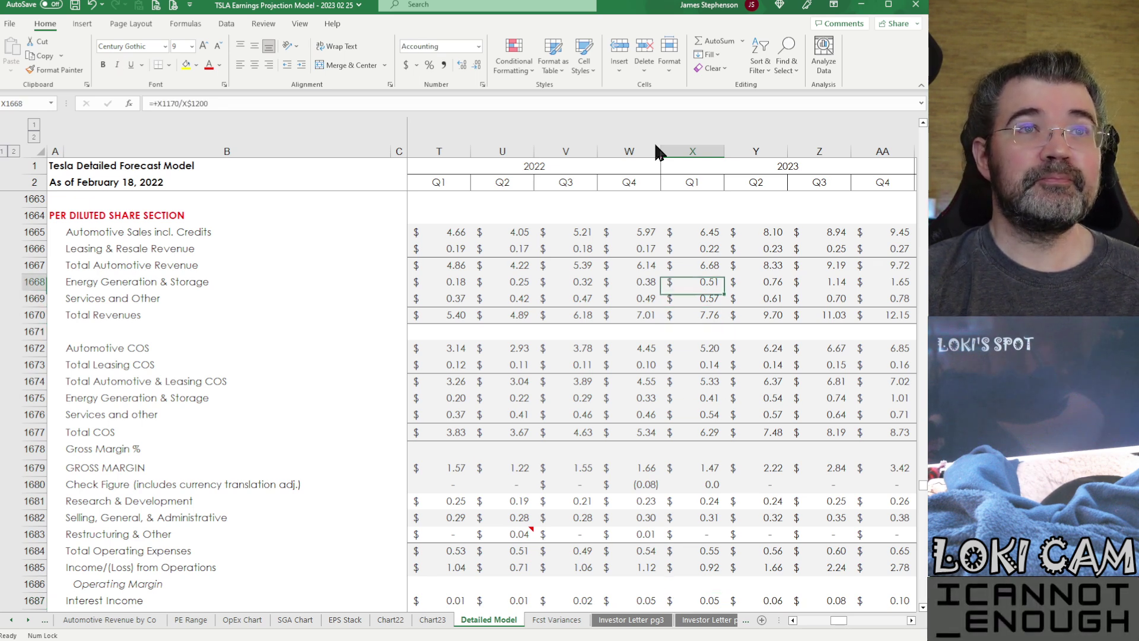
{"action": "key", "text": "Up"}
{"action": "key", "text": "Up"}
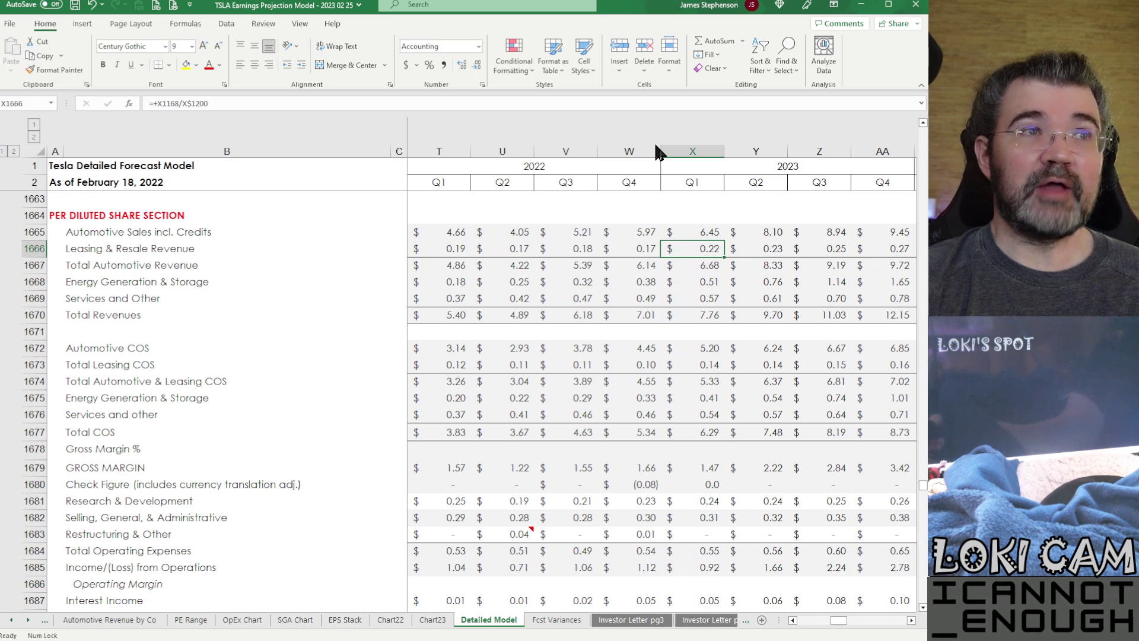
{"action": "key", "text": "Down"}
{"action": "key", "text": "Down"}
{"action": "key", "text": "Down"}
{"action": "key", "text": "Down"}
{"action": "key", "text": "Down"}
{"action": "key", "text": "Down"}
{"action": "key", "text": "Down"}
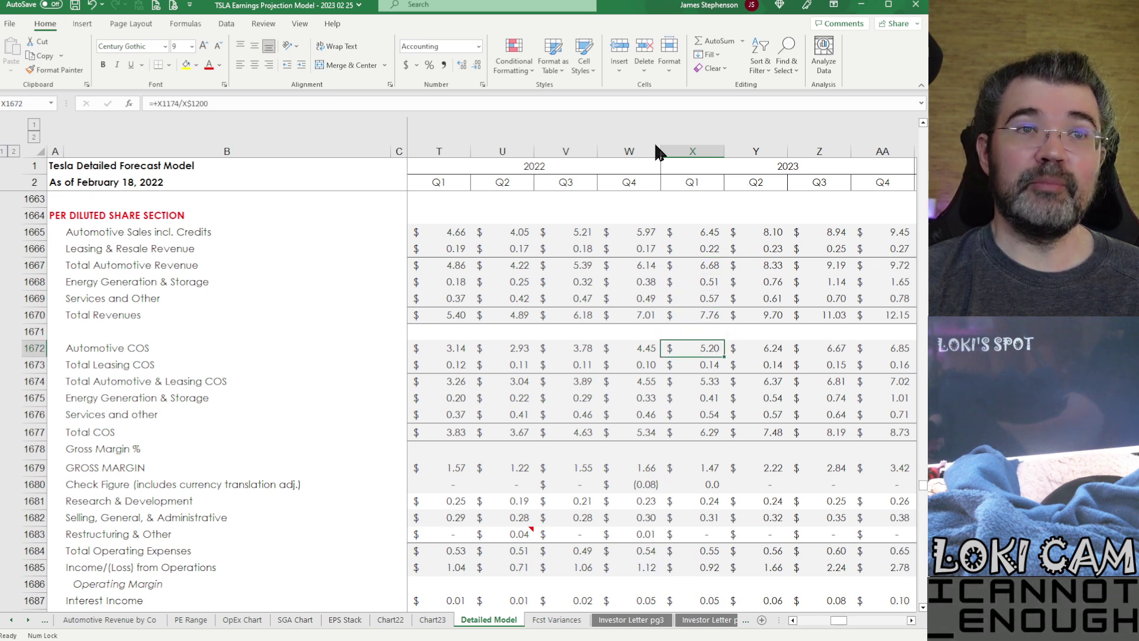
{"action": "key", "text": "Down"}
{"action": "key", "text": "Down"}
{"action": "key", "text": "Down"}
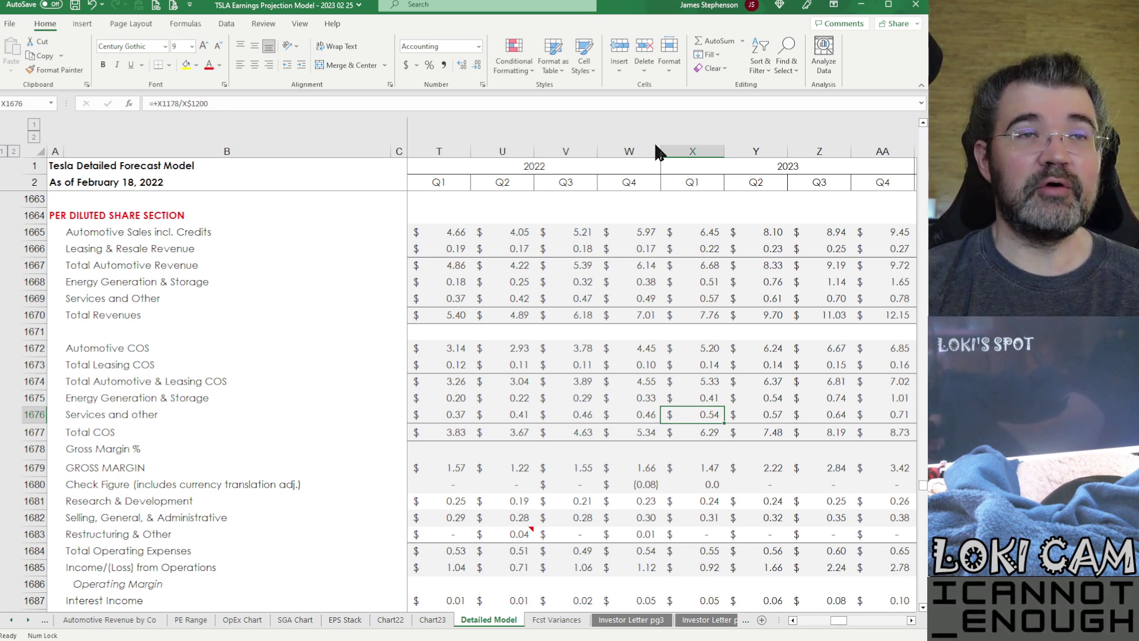
{"action": "key", "text": "Up"}
{"action": "key", "text": "Up"}
{"action": "key", "text": "Up"}
{"action": "key", "text": "Up"}
{"action": "key", "text": "Up"}
{"action": "key", "text": "Up"}
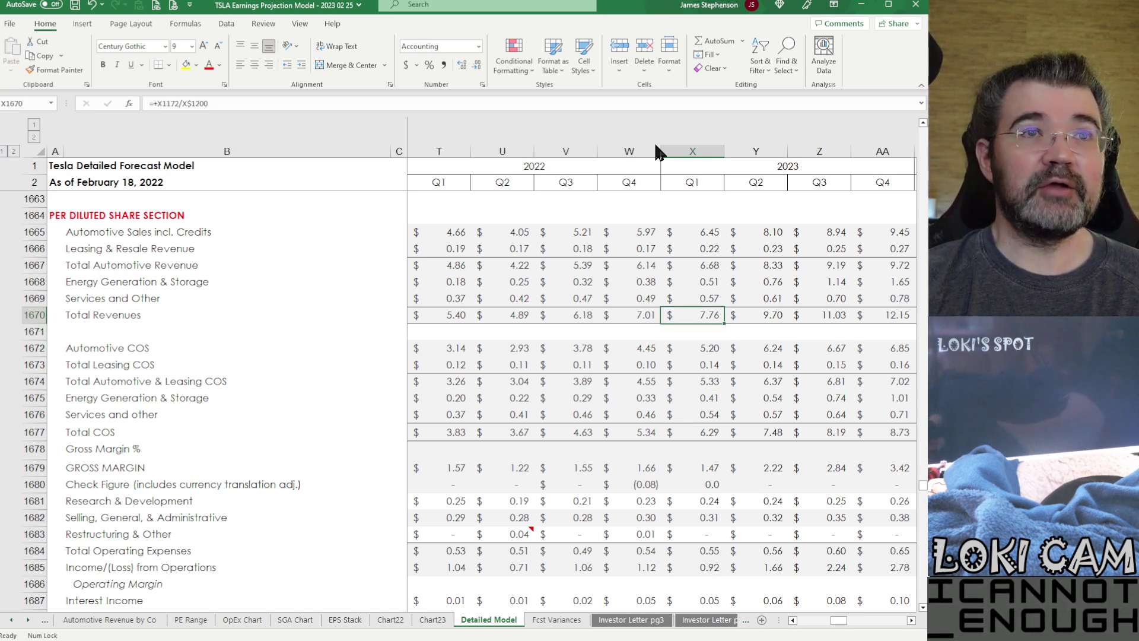
{"action": "key", "text": "Down"}
{"action": "key", "text": "Down"}
{"action": "key", "text": "Down"}
{"action": "key", "text": "Down"}
{"action": "key", "text": "Down"}
{"action": "key", "text": "Down"}
{"action": "key", "text": "Down"}
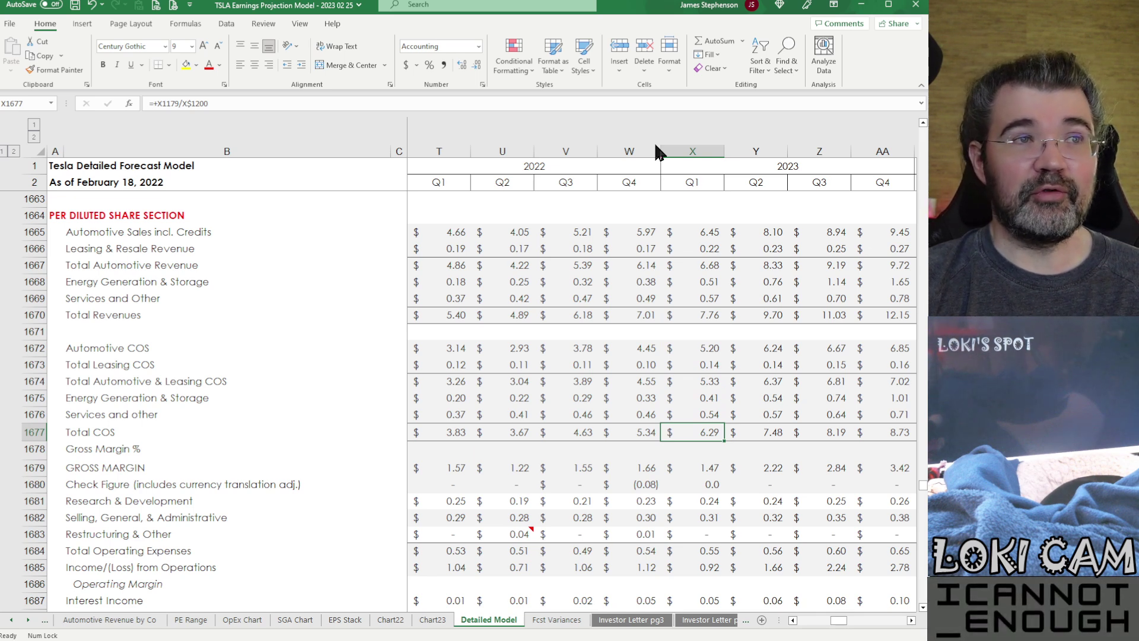
{"action": "key", "text": "Down"}
{"action": "key", "text": "Down"}
{"action": "key", "text": "Down"}
{"action": "key", "text": "Down"}
{"action": "key", "text": "Down"}
{"action": "key", "text": "Down"}
{"action": "key", "text": "Down"}
{"action": "key", "text": "Down"}
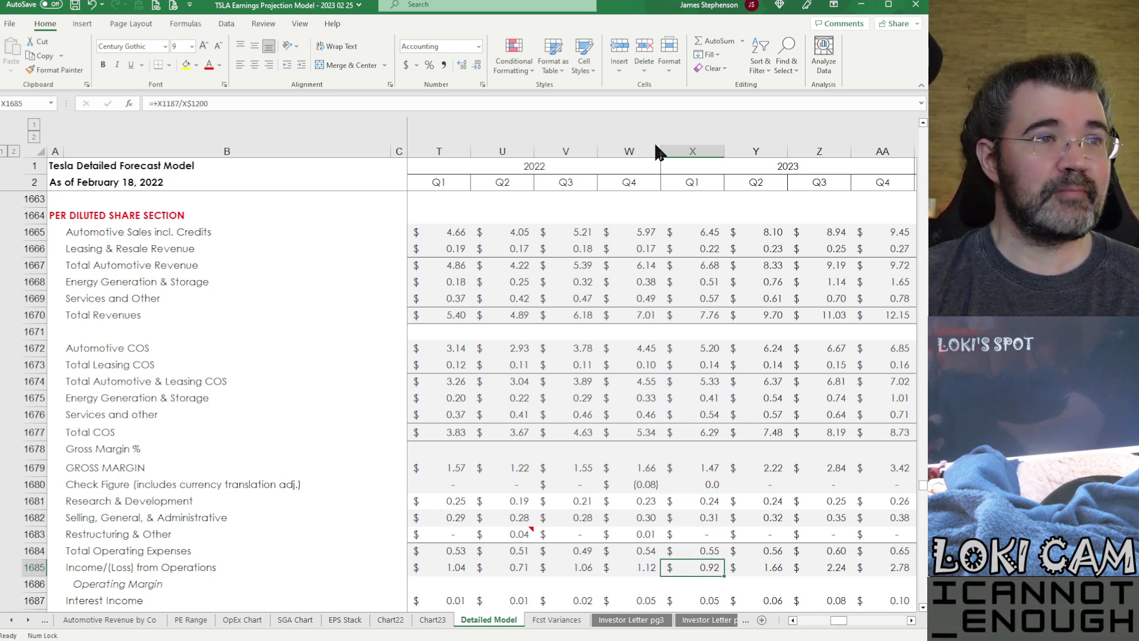
{"action": "key", "text": "Down"}
{"action": "key", "text": "Down"}
{"action": "key", "text": "Down"}
{"action": "key", "text": "Down"}
{"action": "key", "text": "Down"}
{"action": "key", "text": "Down"}
{"action": "key", "text": "Down"}
{"action": "key", "text": "Down"}
{"action": "key", "text": "Down"}
{"action": "key", "text": "Down"}
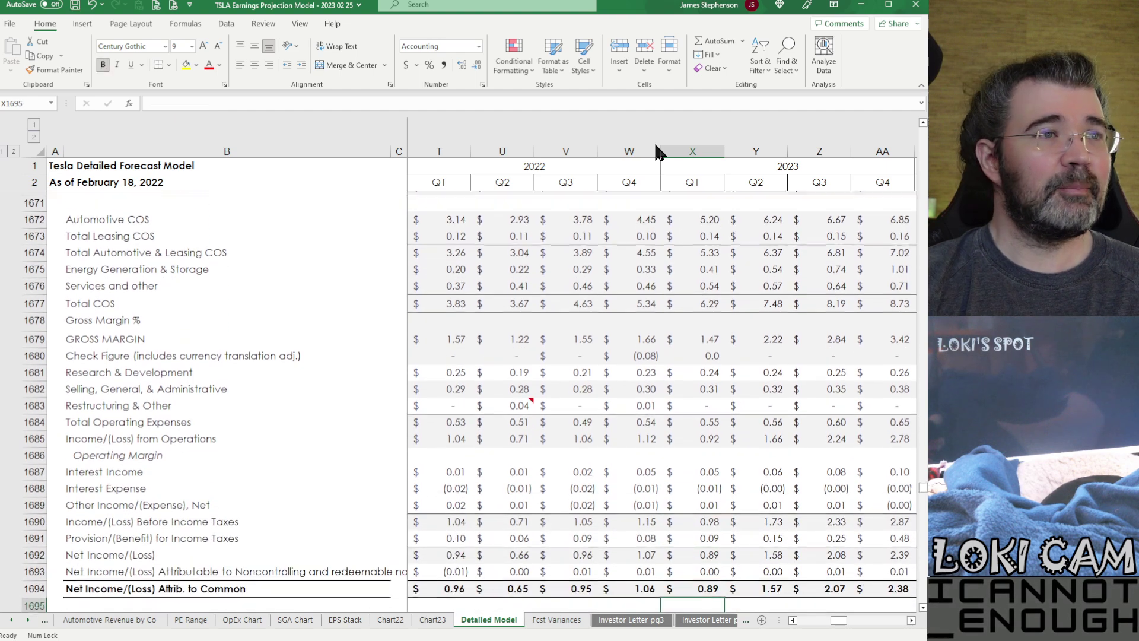
{"action": "key", "text": "Down"}
{"action": "key", "text": "Down"}
{"action": "key", "text": "Down"}
{"action": "key", "text": "Down"}
{"action": "key", "text": "Down"}
{"action": "key", "text": "Down"}
{"action": "key", "text": "Up"}
{"action": "key", "text": "Up"}
{"action": "key", "text": "Up"}
{"action": "key", "text": "Up"}
{"action": "key", "text": "Up"}
{"action": "key", "text": "Up"}
{"action": "key", "text": "Up"}
{"action": "key", "text": "Up"}
{"action": "key", "text": "Up"}
{"action": "key", "text": "Up"}
{"action": "key", "text": "Up"}
{"action": "key", "text": "Up"}
{"action": "key", "text": "Up"}
{"action": "key", "text": "Up"}
{"action": "key", "text": "Down"}
{"action": "key", "text": "Down"}
{"action": "key", "text": "Down"}
{"action": "key", "text": "Down"}
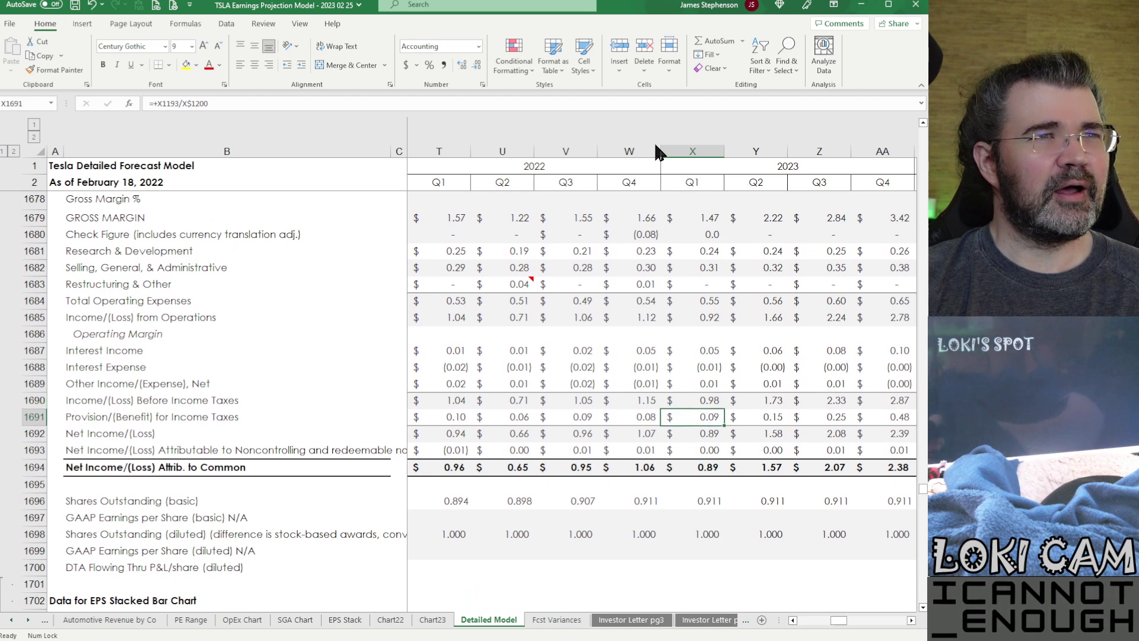
{"action": "key", "text": "Up"}
{"action": "key", "text": "Up"}
{"action": "key", "text": "Up"}
{"action": "key", "text": "Up"}
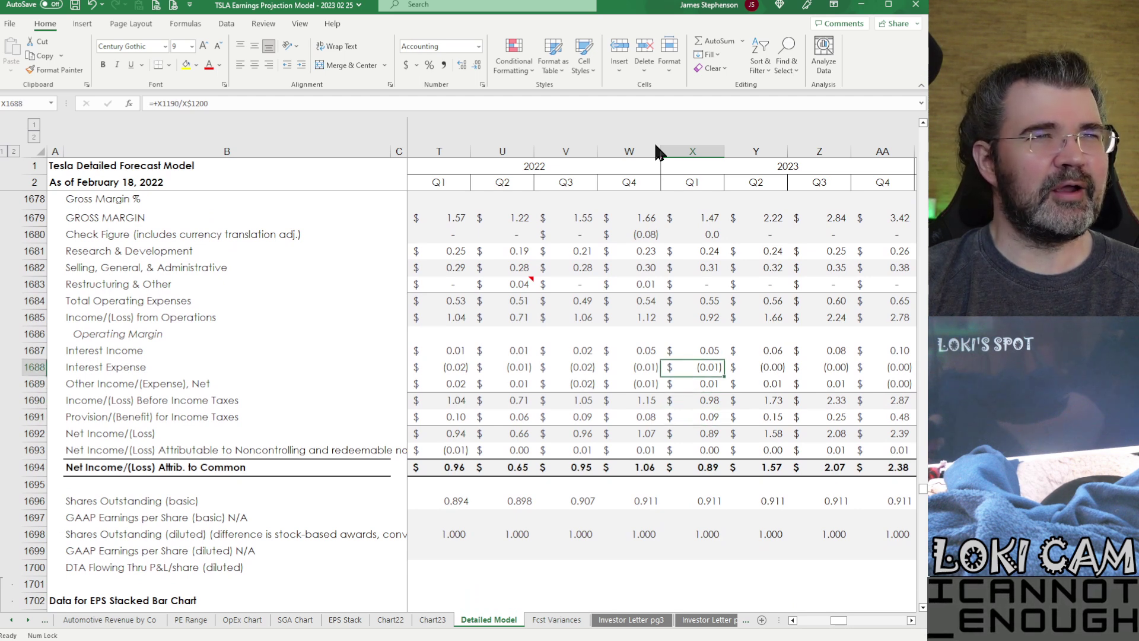
{"action": "key", "text": "Down"}
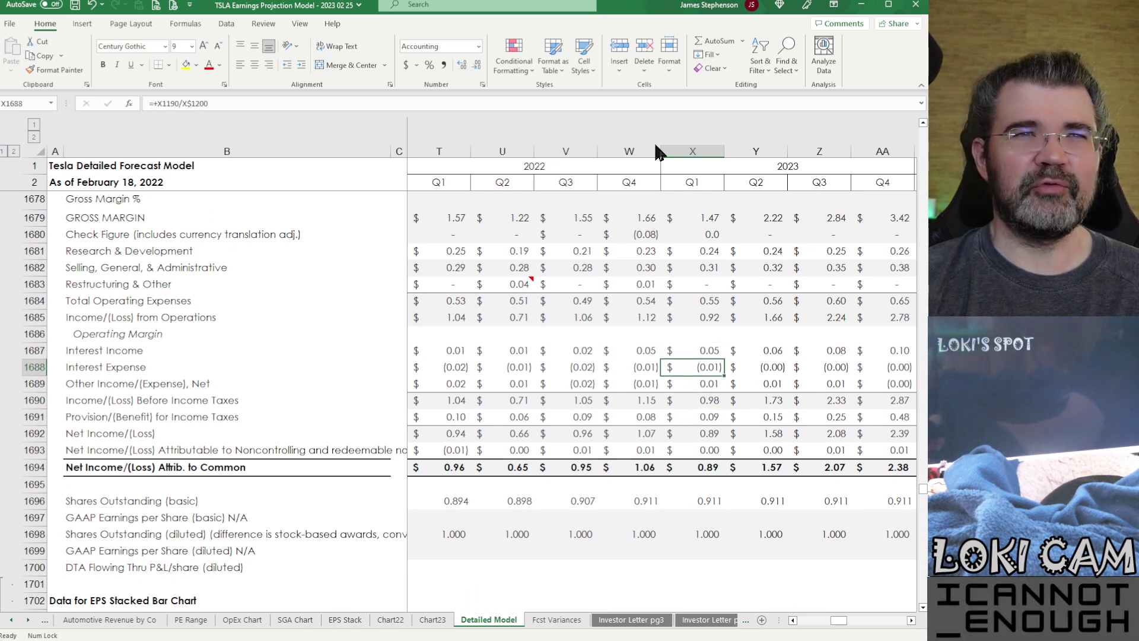
{"action": "key", "text": "Up"}
{"action": "key", "text": "Right"}
{"action": "key", "text": "Right"}
{"action": "key", "text": "Left"}
{"action": "key", "text": "Left"}
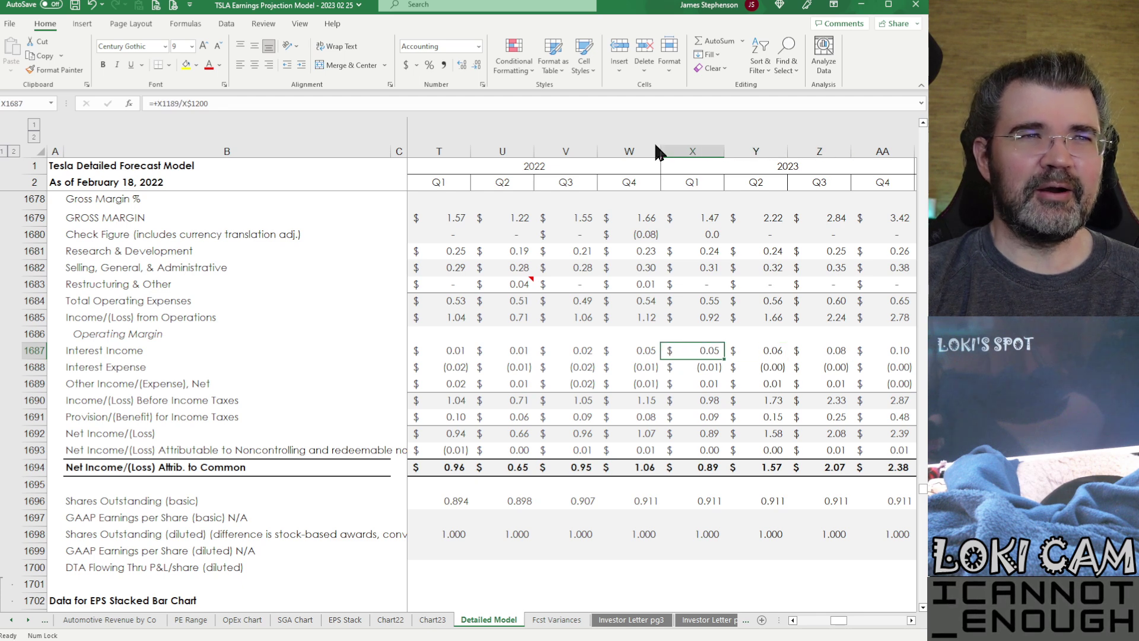
{"action": "key", "text": "Down"}
{"action": "key", "text": "Right"}
{"action": "key", "text": "Right"}
{"action": "key", "text": "Left"}
{"action": "key", "text": "Left"}
{"action": "key", "text": "Down"}
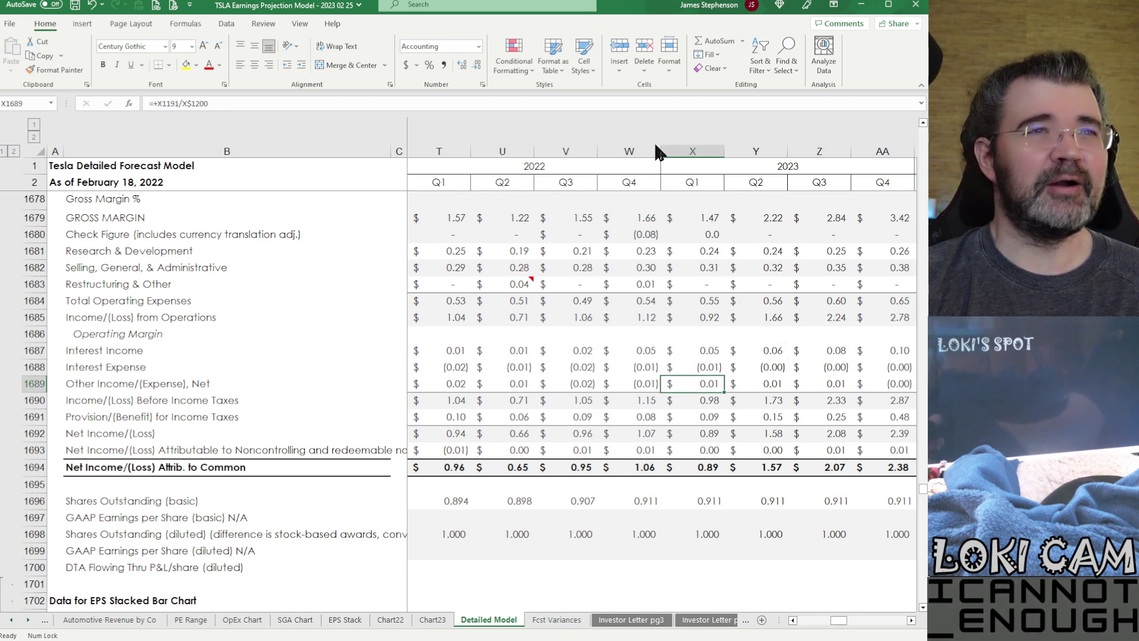
{"action": "key", "text": "Left"}
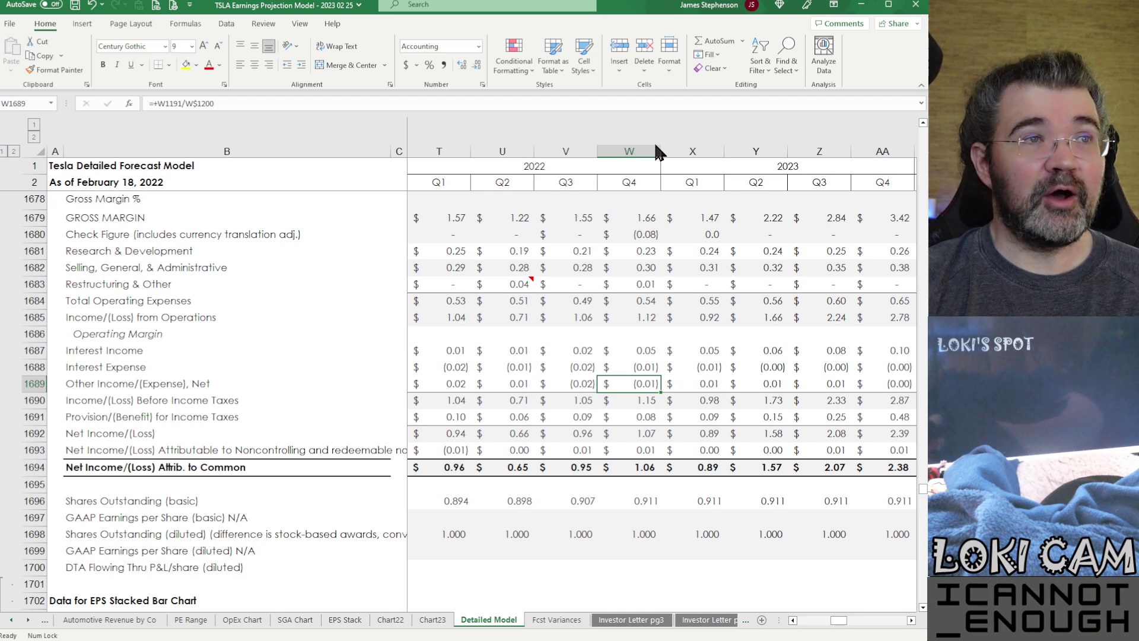
{"action": "key", "text": "Left"}
{"action": "key", "text": "Left"}
{"action": "key", "text": "Right"}
{"action": "key", "text": "Right"}
{"action": "key", "text": "Right"}
{"action": "key", "text": "Right"}
{"action": "key", "text": "Right"}
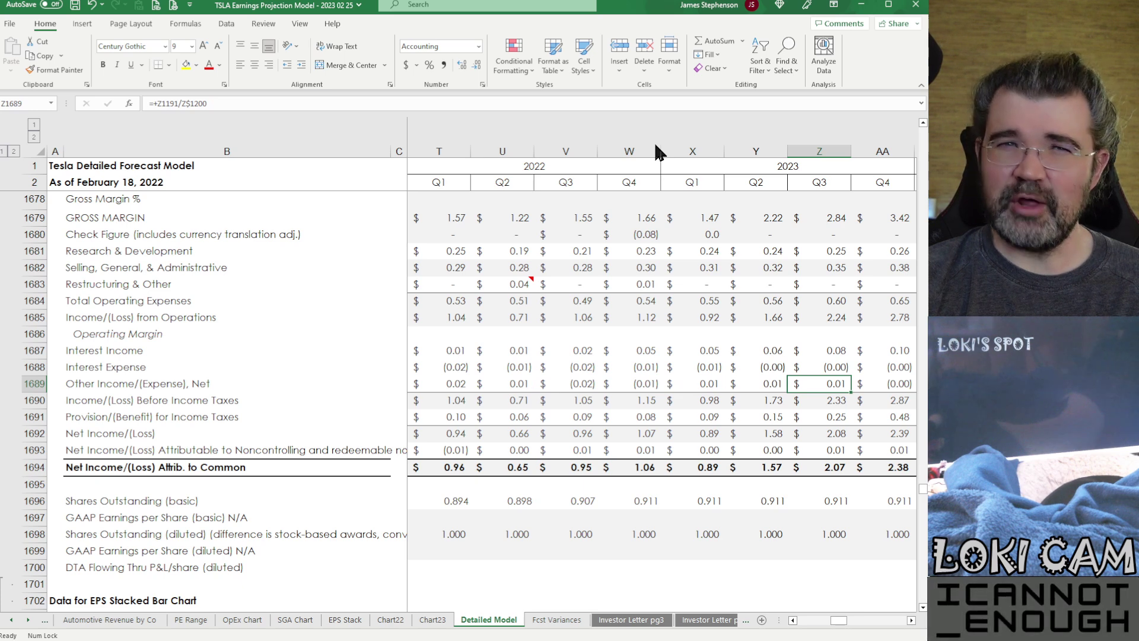
{"action": "key", "text": "Left"}
{"action": "key", "text": "Left"}
{"action": "key", "text": "Down"}
{"action": "key", "text": "Down"}
{"action": "key", "text": "Left"}
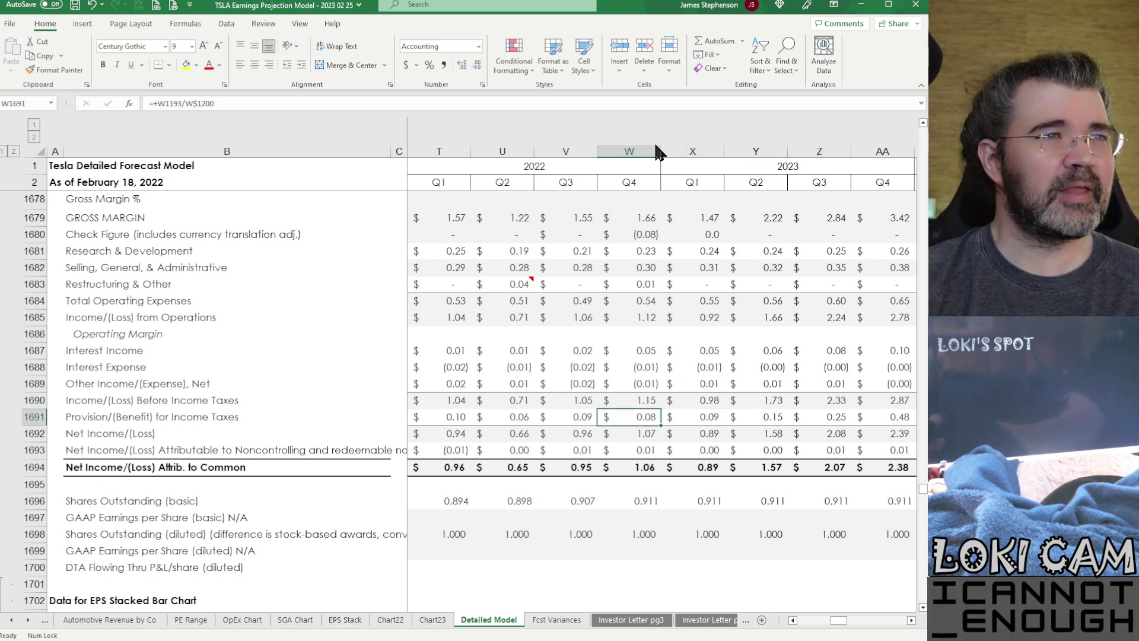
{"action": "key", "text": "Left"}
{"action": "key", "text": "Left"}
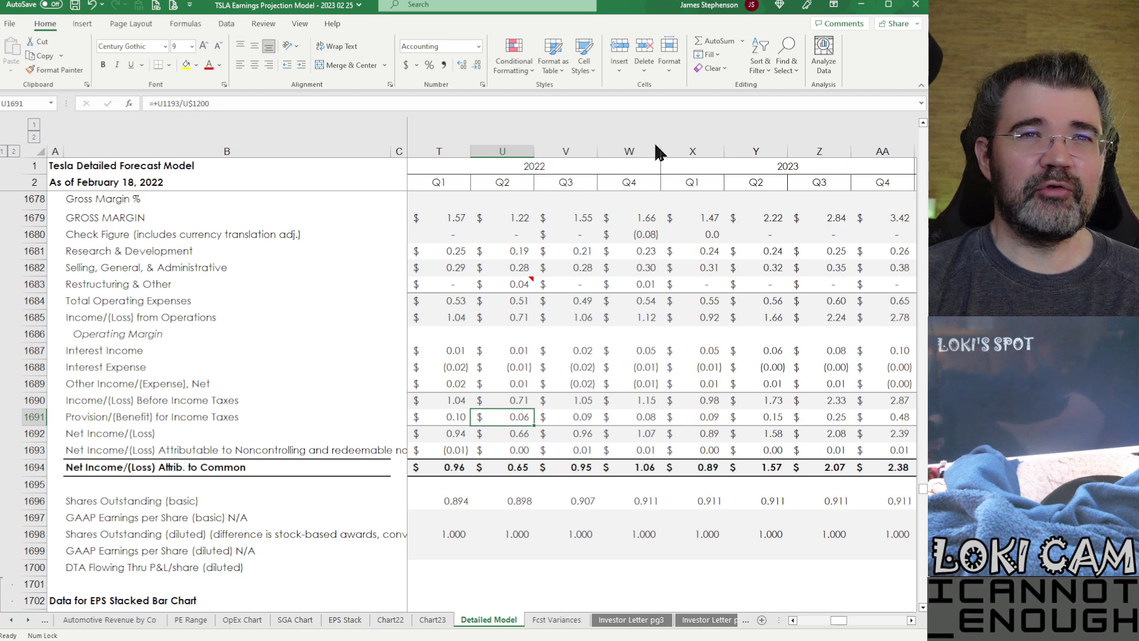
{"action": "key", "text": "Right"}
{"action": "key", "text": "Right"}
{"action": "key", "text": "Right"}
{"action": "key", "text": "Right"}
{"action": "key", "text": "Right"}
{"action": "key", "text": "Right"}
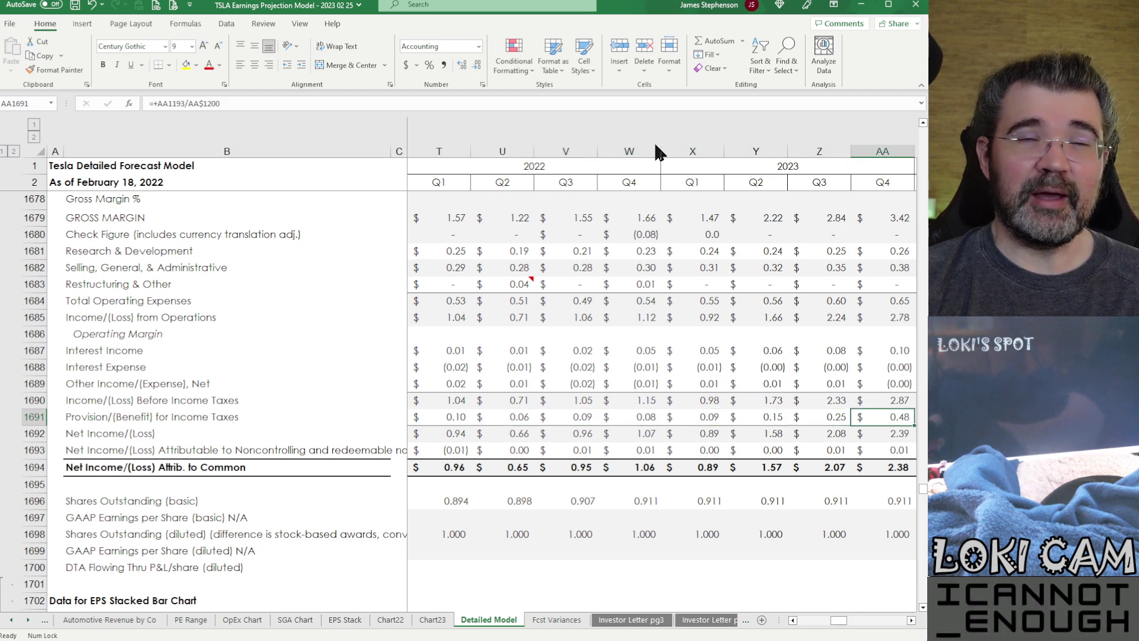
{"action": "key", "text": "Left"}
{"action": "key", "text": "Left"}
{"action": "key", "text": "Left"}
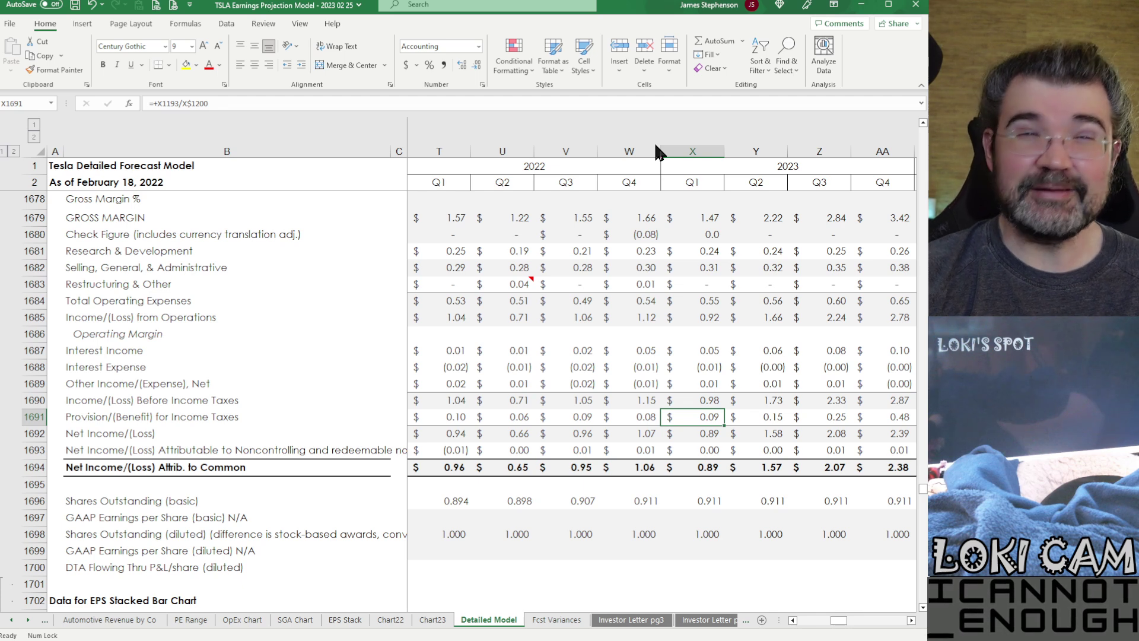
{"action": "key", "text": "Down"}
{"action": "key", "text": "Down"}
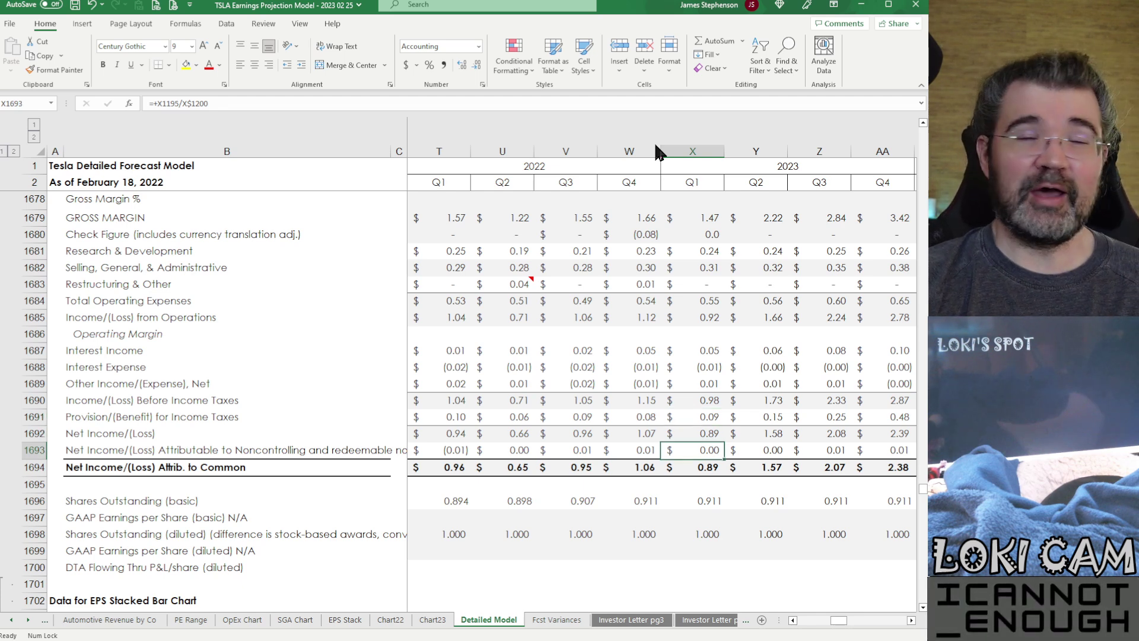
{"action": "key", "text": "Left"}
{"action": "key", "text": "Left"}
{"action": "key", "text": "Left"}
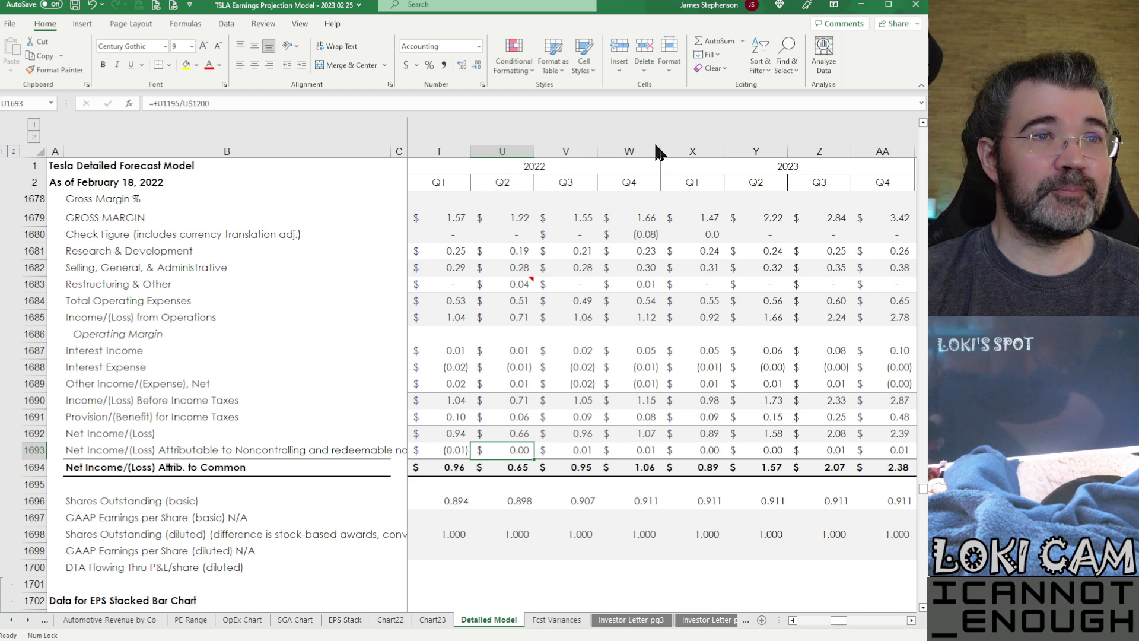
{"action": "key", "text": "Right"}
{"action": "key", "text": "Right"}
{"action": "key", "text": "Right"}
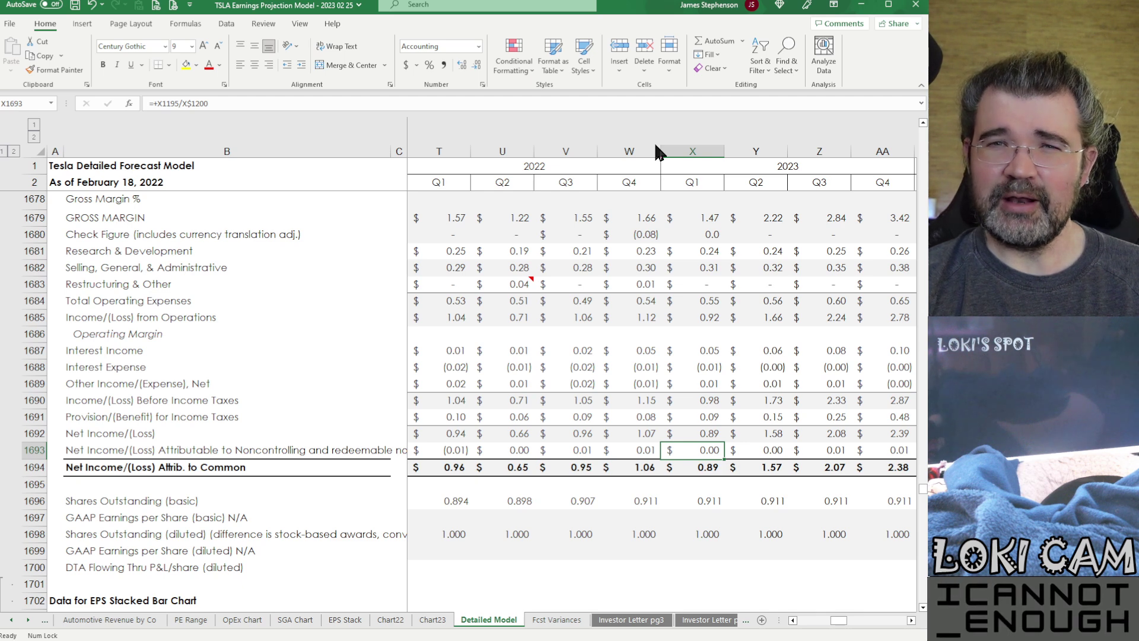
{"action": "key", "text": "Down"}
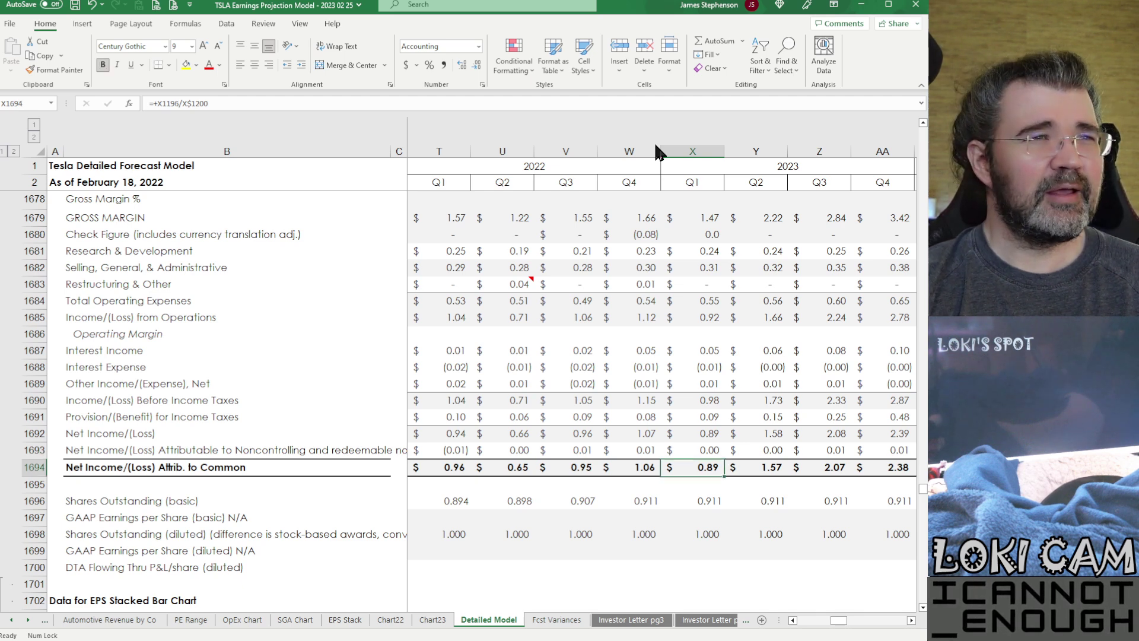
{"action": "key", "text": "Down"}
{"action": "key", "text": "Down"}
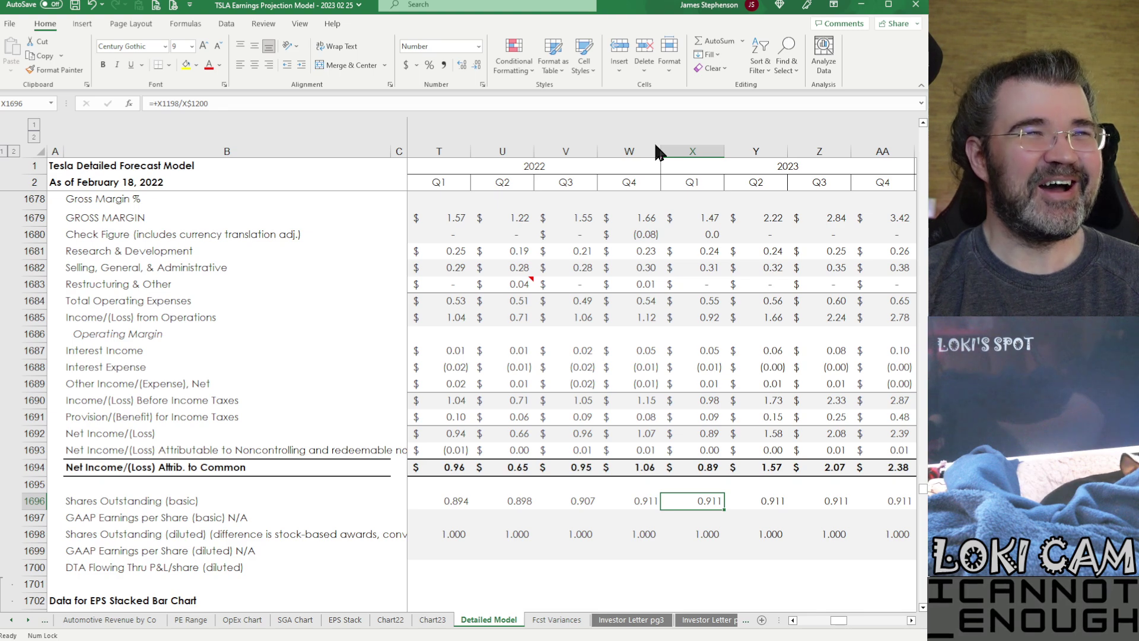
{"action": "key", "text": "Up"}
{"action": "key", "text": "Up"}
{"action": "key", "text": "Up"}
{"action": "key", "text": "Up"}
{"action": "key", "text": "Up"}
{"action": "key", "text": "Up"}
{"action": "key", "text": "Up"}
{"action": "key", "text": "Up"}
{"action": "key", "text": "Up"}
{"action": "key", "text": "Up"}
{"action": "key", "text": "Up"}
{"action": "key", "text": "Up"}
{"action": "key", "text": "Up"}
{"action": "key", "text": "Up"}
{"action": "key", "text": "Up"}
{"action": "key", "text": "Up"}
{"action": "key", "text": "Up"}
{"action": "key", "text": "Up"}
{"action": "key", "text": "Up"}
{"action": "key", "text": "Up"}
{"action": "key", "text": "Up"}
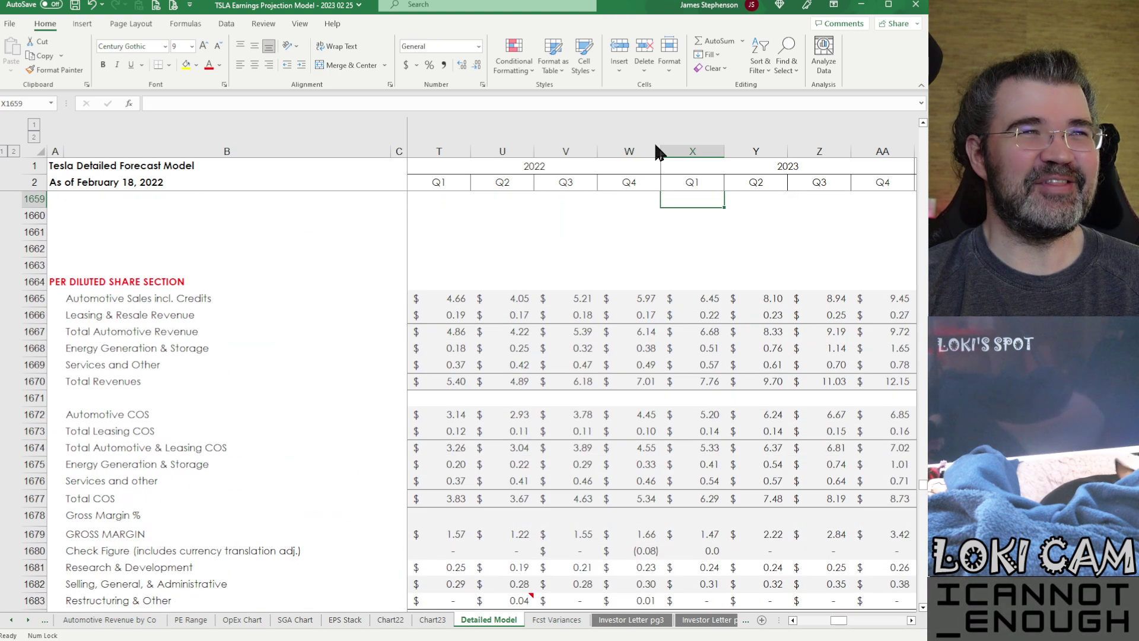
{"action": "key", "text": "Down"}
{"action": "key", "text": "Down"}
{"action": "key", "text": "Down"}
{"action": "key", "text": "Down"}
{"action": "key", "text": "Down"}
{"action": "key", "text": "Down"}
{"action": "key", "text": "Down"}
{"action": "key", "text": "Down"}
{"action": "key", "text": "Down"}
{"action": "key", "text": "Down"}
{"action": "key", "text": "Down"}
{"action": "key", "text": "Down"}
{"action": "key", "text": "Down"}
{"action": "key", "text": "Down"}
{"action": "key", "text": "Down"}
{"action": "key", "text": "Down"}
{"action": "key", "text": "Down"}
{"action": "key", "text": "Down"}
{"action": "key", "text": "Down"}
{"action": "key", "text": "Down"}
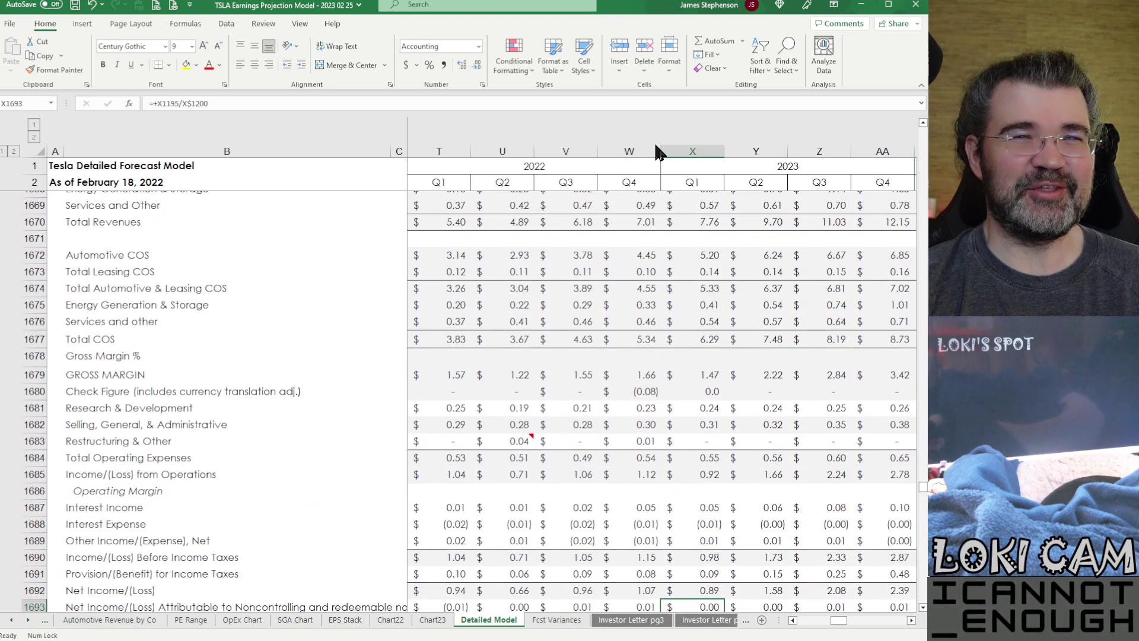
{"action": "key", "text": "Down"}
{"action": "key", "text": "Down"}
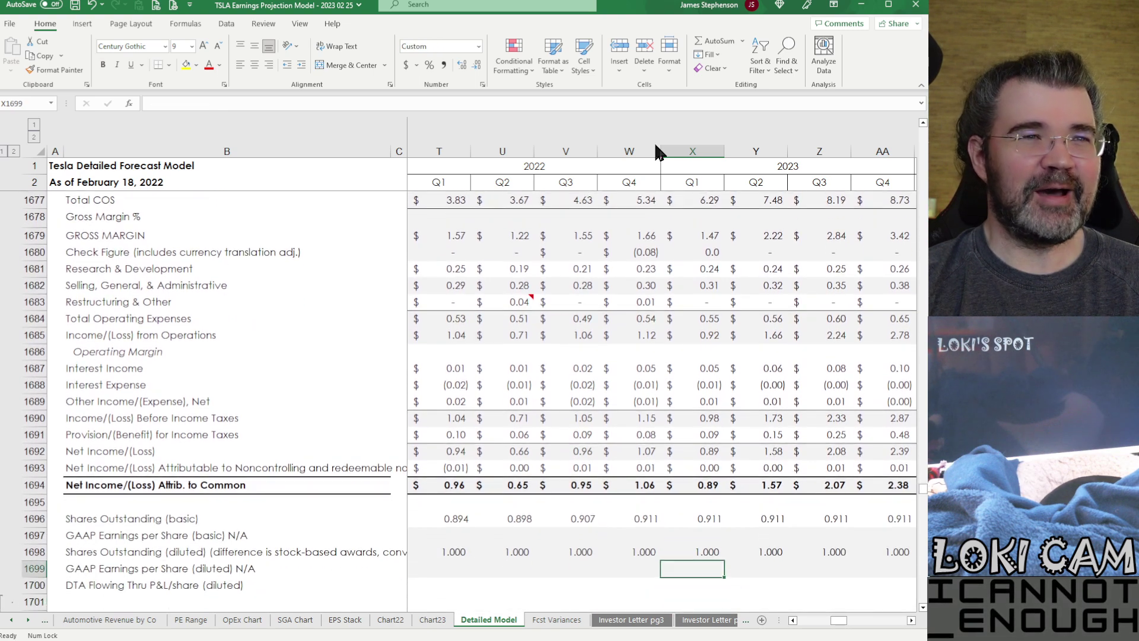
{"action": "key", "text": "Left"}
{"action": "key", "text": "Left"}
{"action": "key", "text": "Left"}
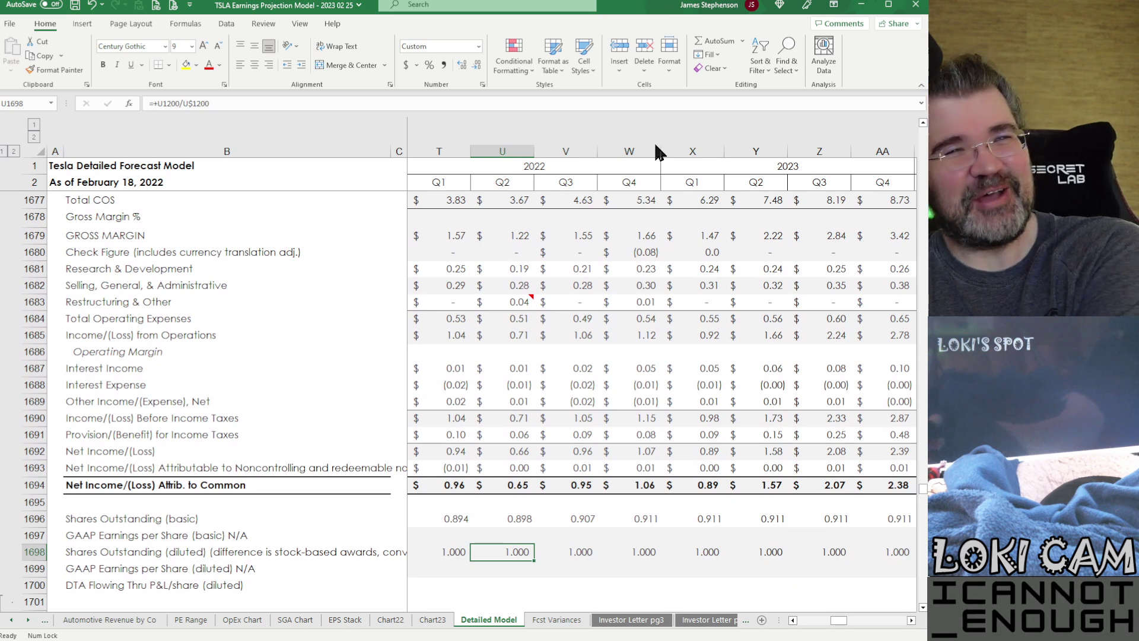
{"action": "key", "text": "Right"}
{"action": "key", "text": "Right"}
{"action": "key", "text": "Right"}
{"action": "key", "text": "Right"}
{"action": "key", "text": "Right"}
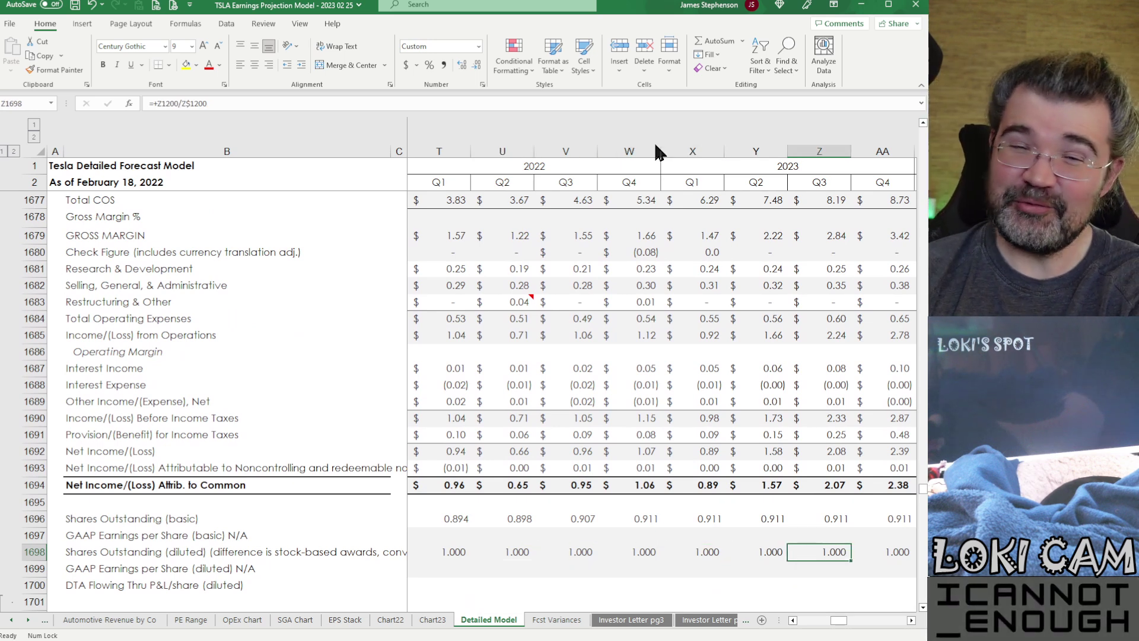
{"action": "key", "text": "Left"}
{"action": "key", "text": "Left"}
{"action": "key", "text": "Left"}
{"action": "key", "text": "Left"}
{"action": "key", "text": "Left"}
{"action": "key", "text": "Left"}
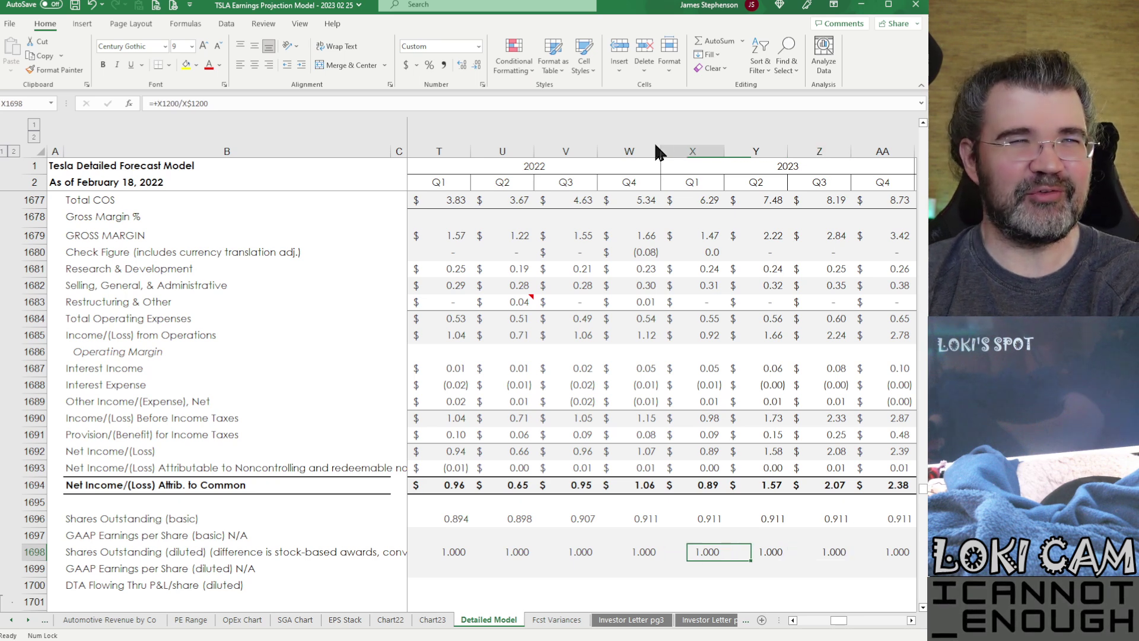
{"action": "key", "text": "Right"}
{"action": "key", "text": "Right"}
{"action": "key", "text": "Right"}
{"action": "key", "text": "Right"}
{"action": "key", "text": "Right"}
{"action": "key", "text": "Right"}
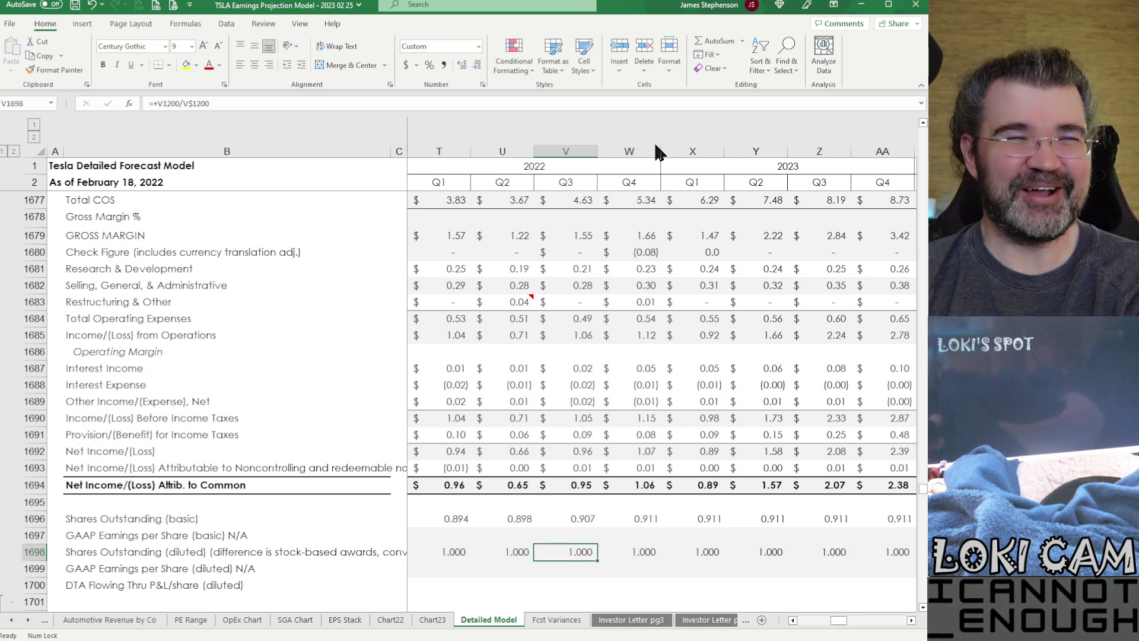
{"action": "key", "text": "Left"}
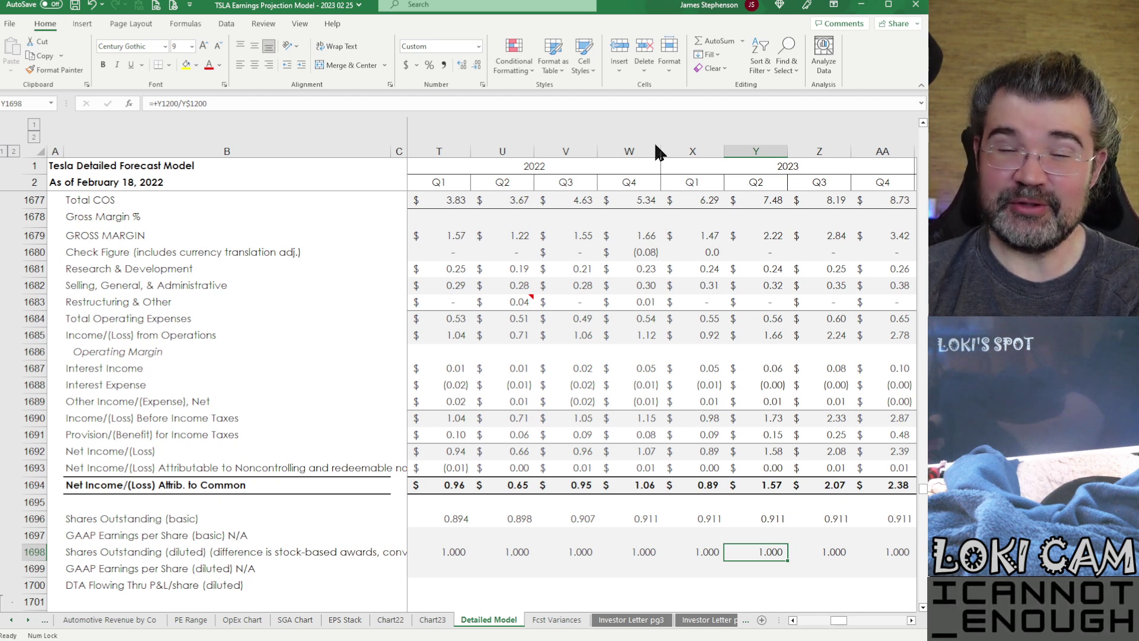
{"action": "key", "text": "Up"}
{"action": "key", "text": "Up"}
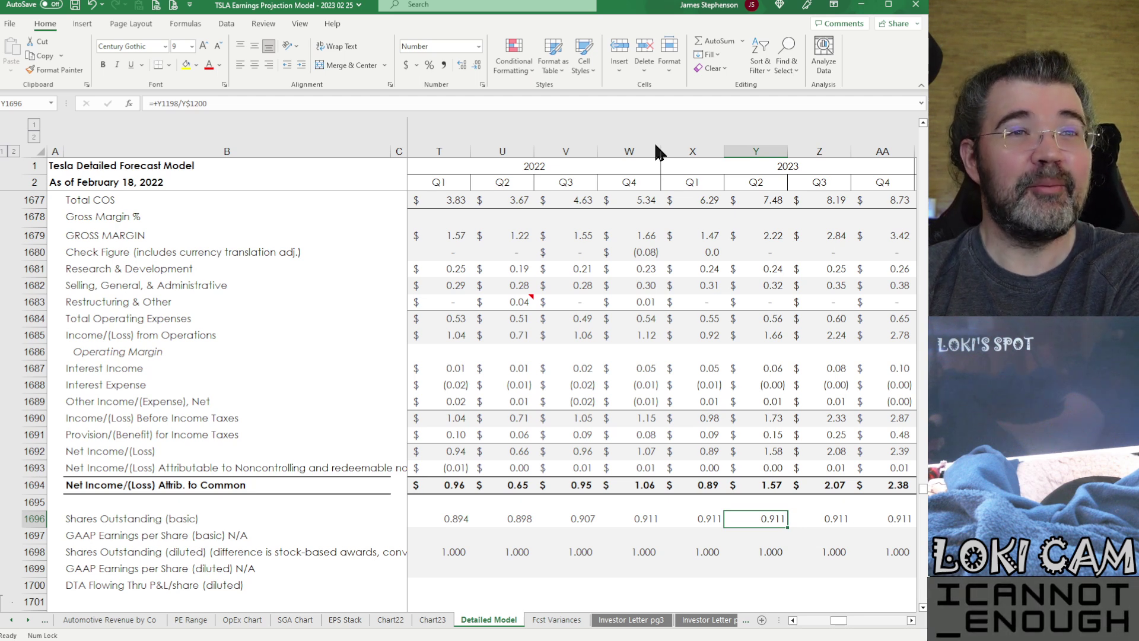
{"action": "key", "text": "Left"}
{"action": "key", "text": "Left"}
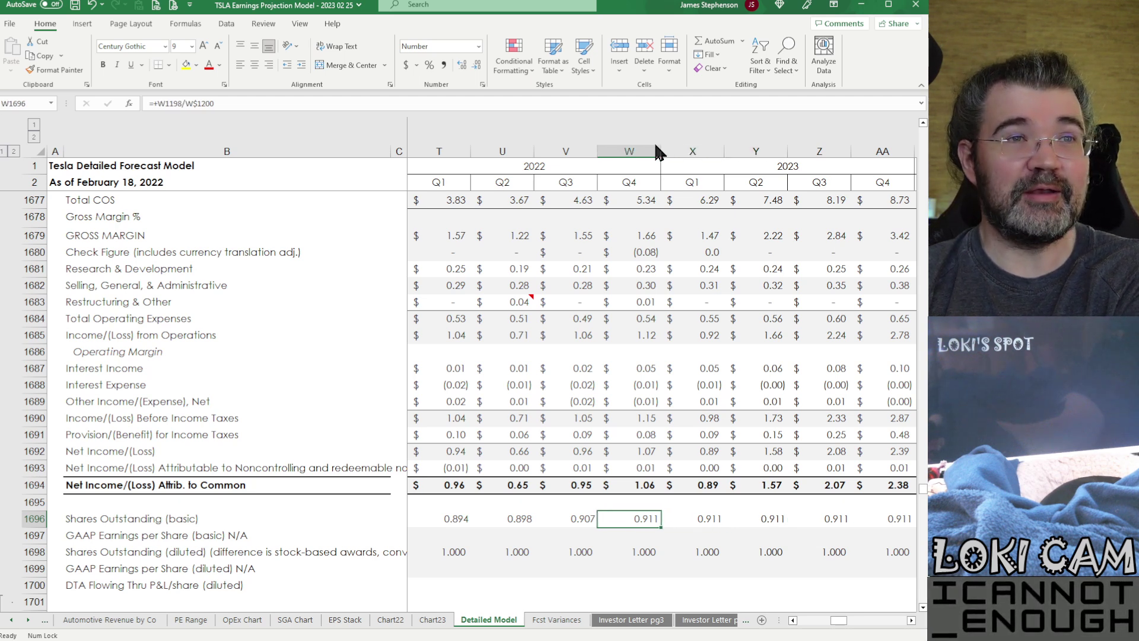
{"action": "key", "text": "Left"}
{"action": "key", "text": "Left"}
{"action": "key", "text": "Right"}
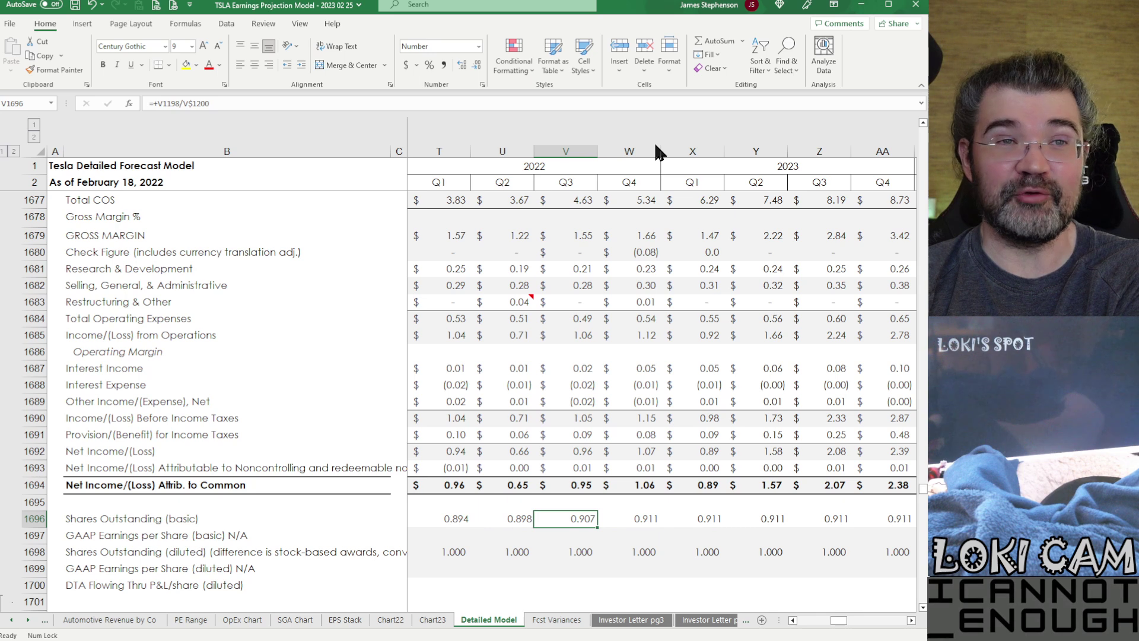
{"action": "key", "text": "Right"}
{"action": "key", "text": "Right"}
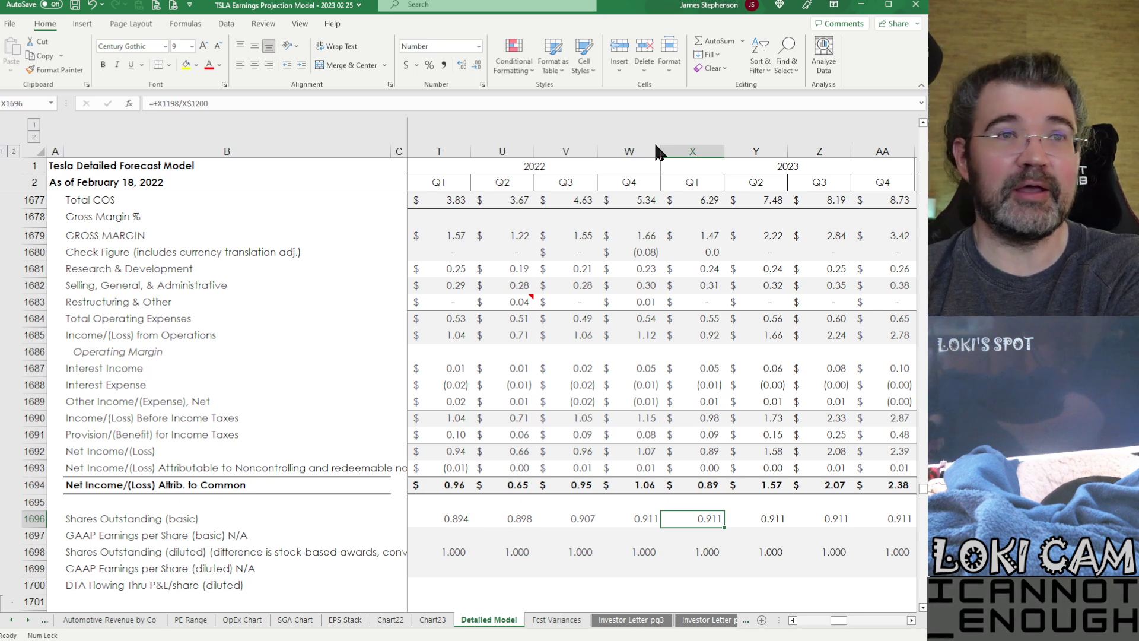
{"action": "key", "text": "Down"}
{"action": "key", "text": "Down"}
{"action": "key", "text": "Up"}
{"action": "key", "text": "Up"}
{"action": "key", "text": "Down"}
{"action": "key", "text": "Down"}
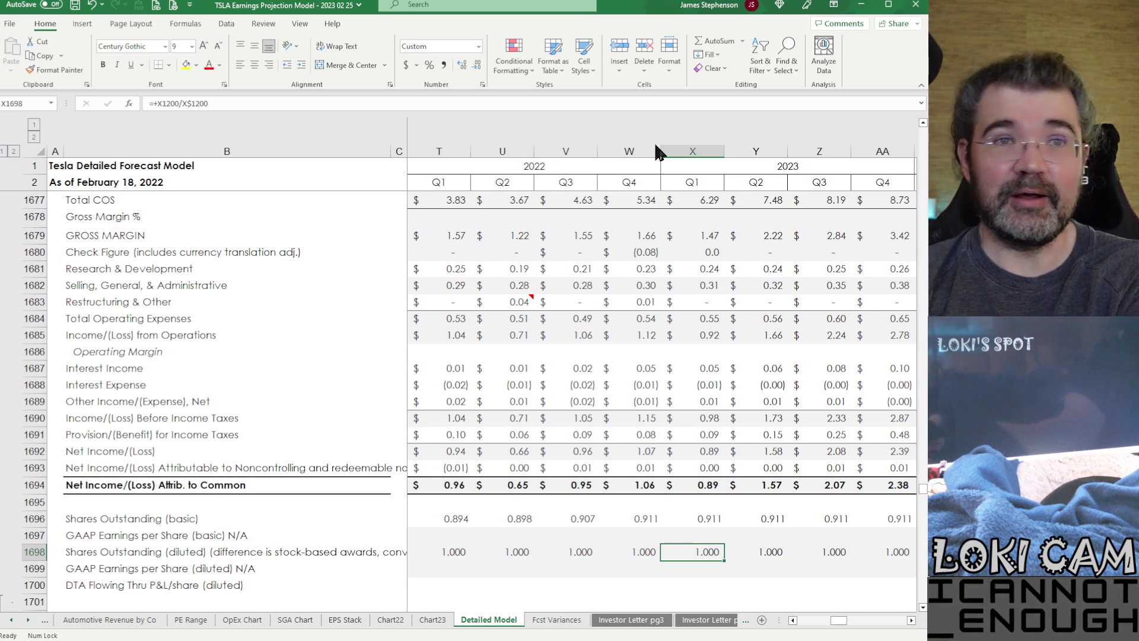
{"action": "key", "text": "Up"}
{"action": "key", "text": "Up"}
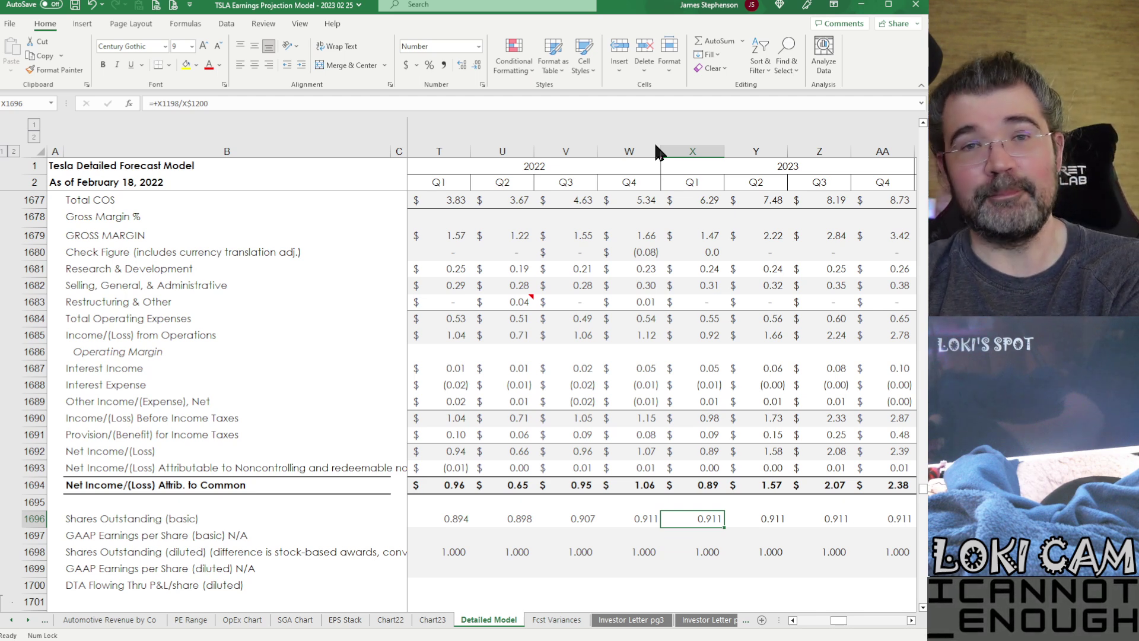
{"action": "key", "text": "Down"}
{"action": "key", "text": "Down"}
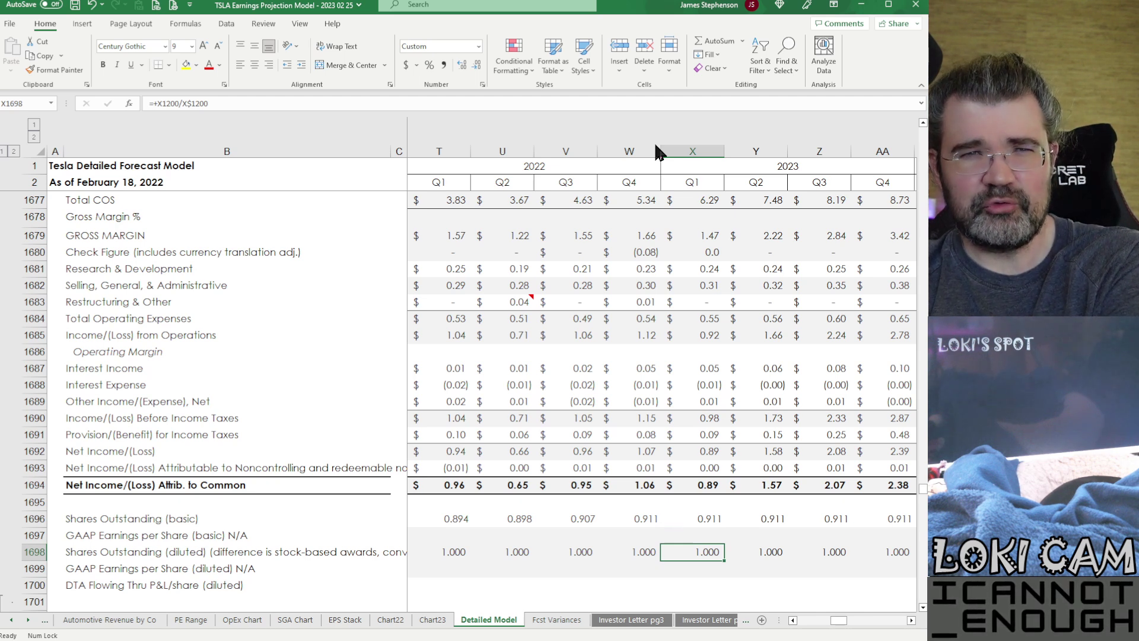
{"action": "key", "text": "Up"}
{"action": "key", "text": "Up"}
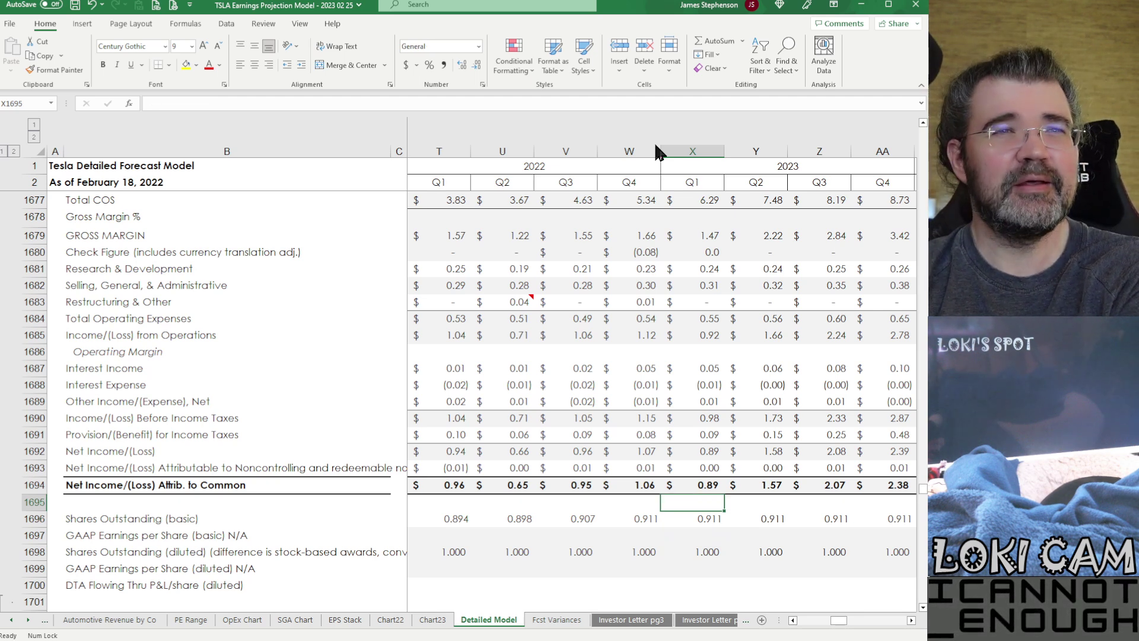
{"action": "key", "text": "Down"}
{"action": "key", "text": "Down"}
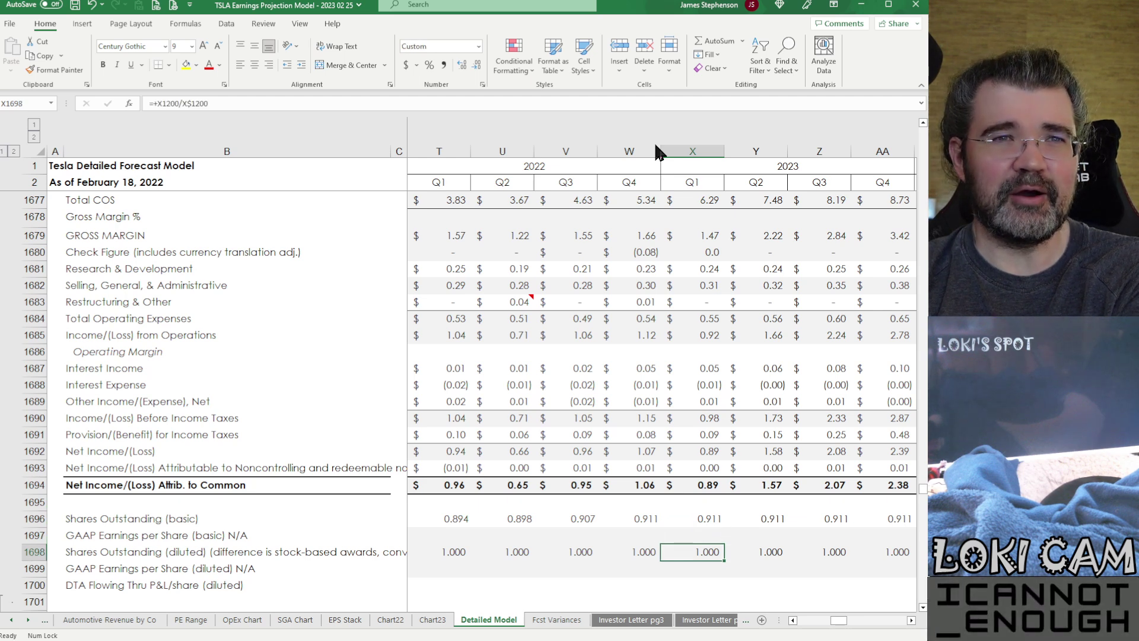
{"action": "key", "text": "Up"}
{"action": "key", "text": "Up"}
{"action": "key", "text": "Down"}
{"action": "key", "text": "Down"}
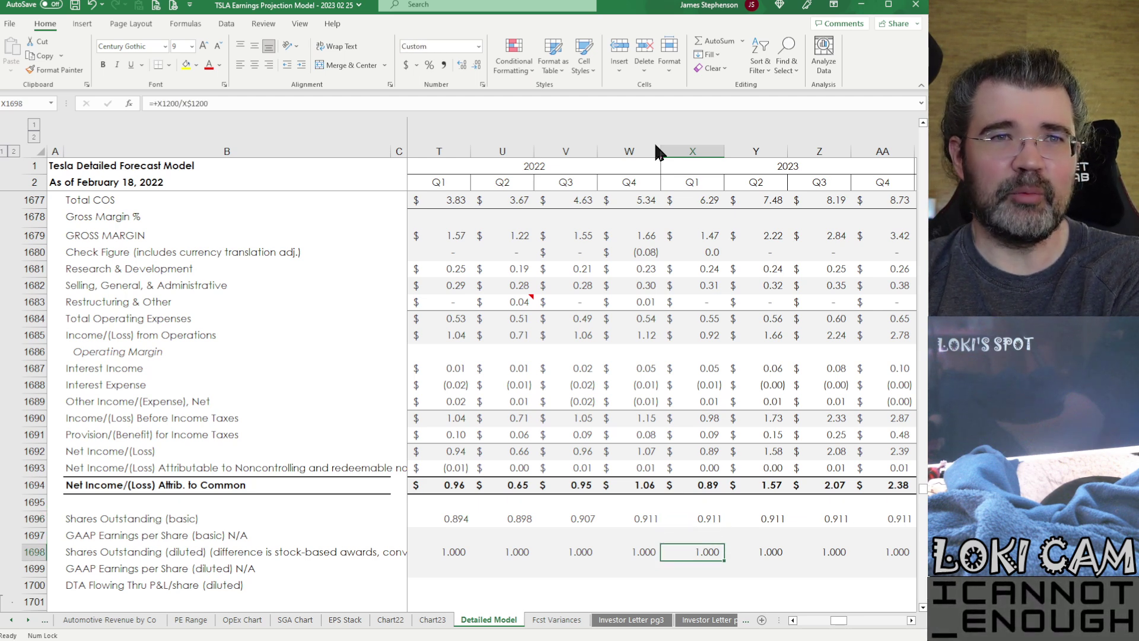
{"action": "key", "text": "Up"}
{"action": "key", "text": "Up"}
{"action": "key", "text": "Up"}
{"action": "key", "text": "Down"}
{"action": "key", "text": "Down"}
{"action": "key", "text": "Down"}
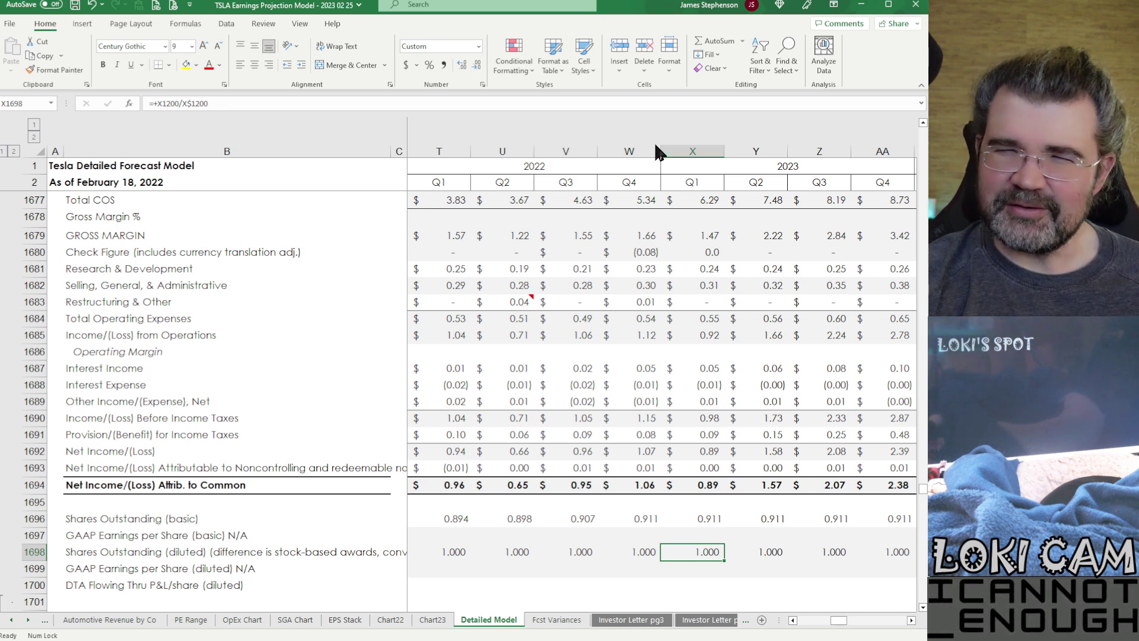
{"action": "key", "text": "Up"}
{"action": "key", "text": "Up"}
{"action": "key", "text": "Down"}
{"action": "key", "text": "Down"}
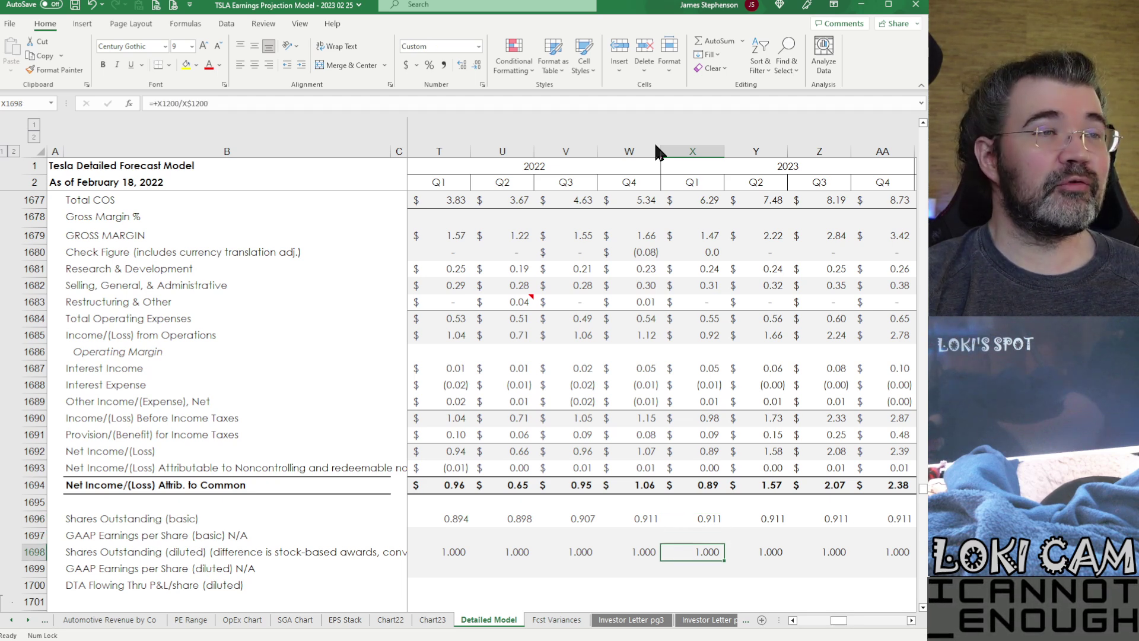
{"action": "key", "text": "Down"}
{"action": "key", "text": "Down"}
{"action": "key", "text": "Down"}
{"action": "key", "text": "Down"}
{"action": "key", "text": "Down"}
{"action": "key", "text": "Down"}
{"action": "key", "text": "Down"}
{"action": "key", "text": "Down"}
{"action": "key", "text": "Down"}
{"action": "key", "text": "Up"}
{"action": "key", "text": "Up"}
{"action": "key", "text": "Up"}
{"action": "key", "text": "Up"}
{"action": "key", "text": "Up"}
{"action": "key", "text": "Up"}
{"action": "key", "text": "Up"}
{"action": "key", "text": "Up"}
{"action": "key", "text": "Up"}
{"action": "key", "text": "Up"}
{"action": "key", "text": "Up"}
{"action": "key", "text": "Up"}
{"action": "key", "text": "Up"}
{"action": "key", "text": "Up"}
{"action": "key", "text": "Up"}
{"action": "key", "text": "Up"}
{"action": "key", "text": "Up"}
{"action": "key", "text": "Up"}
{"action": "key", "text": "Up"}
{"action": "key", "text": "Up"}
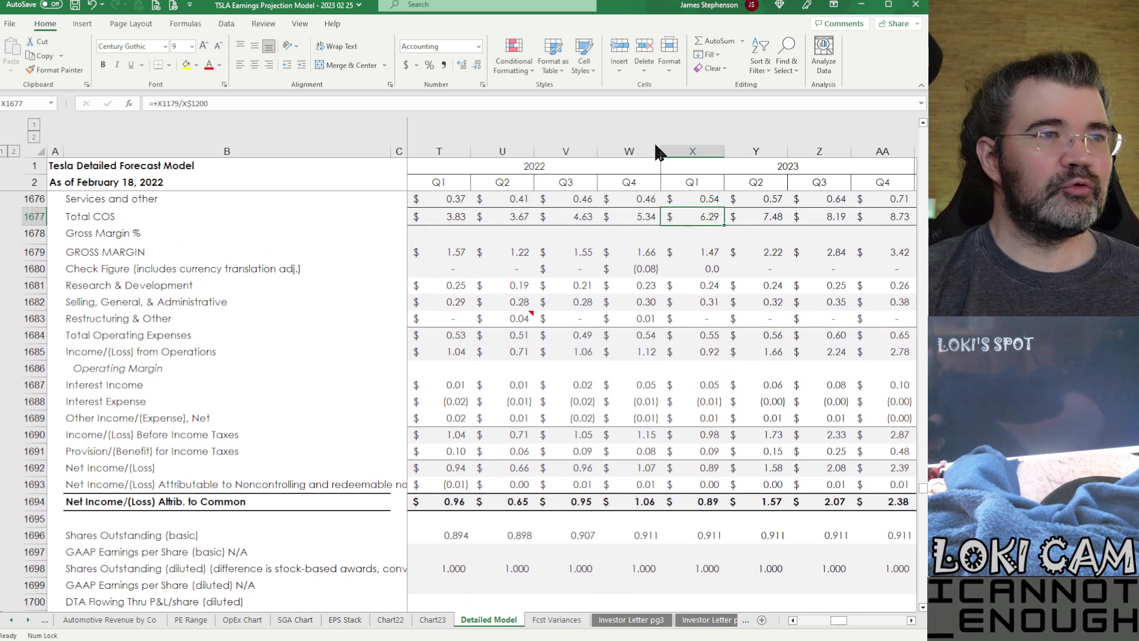
{"action": "key", "text": "Down"}
{"action": "key", "text": "Down"}
{"action": "key", "text": "Down"}
{"action": "key", "text": "Down"}
{"action": "key", "text": "Down"}
{"action": "key", "text": "Down"}
{"action": "key", "text": "Down"}
{"action": "key", "text": "Down"}
{"action": "key", "text": "Down"}
{"action": "key", "text": "Down"}
{"action": "key", "text": "Down"}
{"action": "key", "text": "Down"}
{"action": "key", "text": "Down"}
{"action": "key", "text": "Down"}
{"action": "key", "text": "Down"}
{"action": "key", "text": "Down"}
{"action": "key", "text": "Down"}
{"action": "key", "text": "Down"}
{"action": "key", "text": "Down"}
{"action": "key", "text": "Down"}
{"action": "key", "text": "Down"}
{"action": "key", "text": "Down"}
{"action": "key", "text": "Down"}
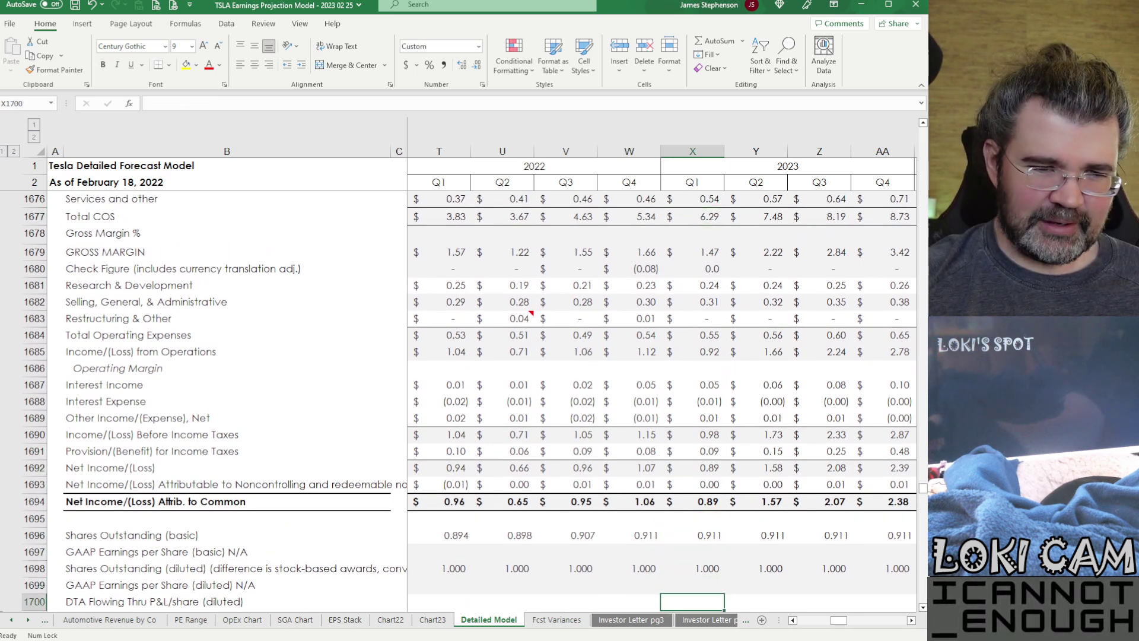